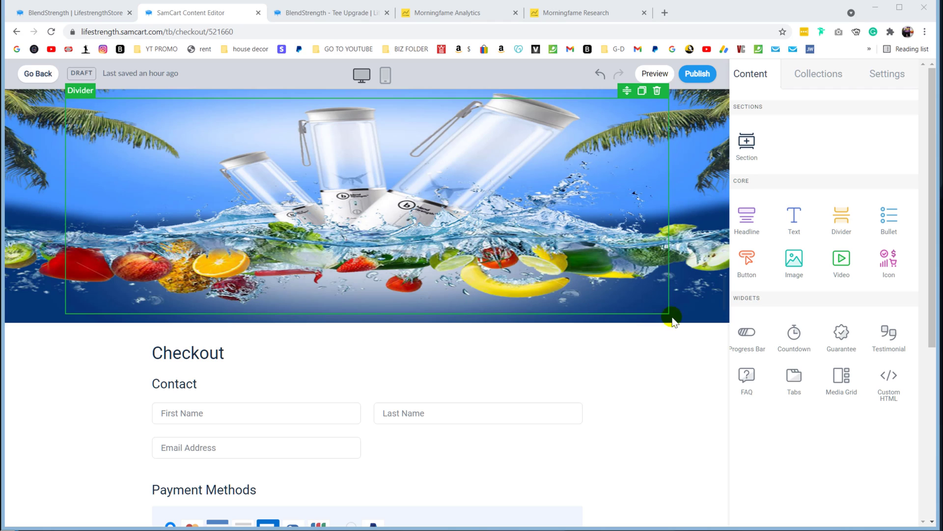
Switch to Photoshop, hide the TURN FLYER INTO WEBPAGE text and photoshop_PNG11 logo layers, and collapse the Character panel.
click(702, 309)
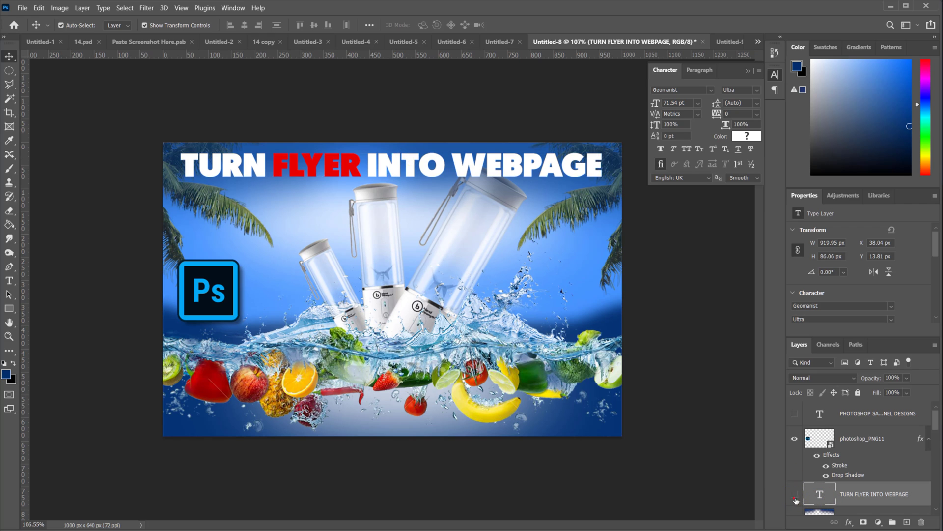
click(795, 494)
click(212, 290)
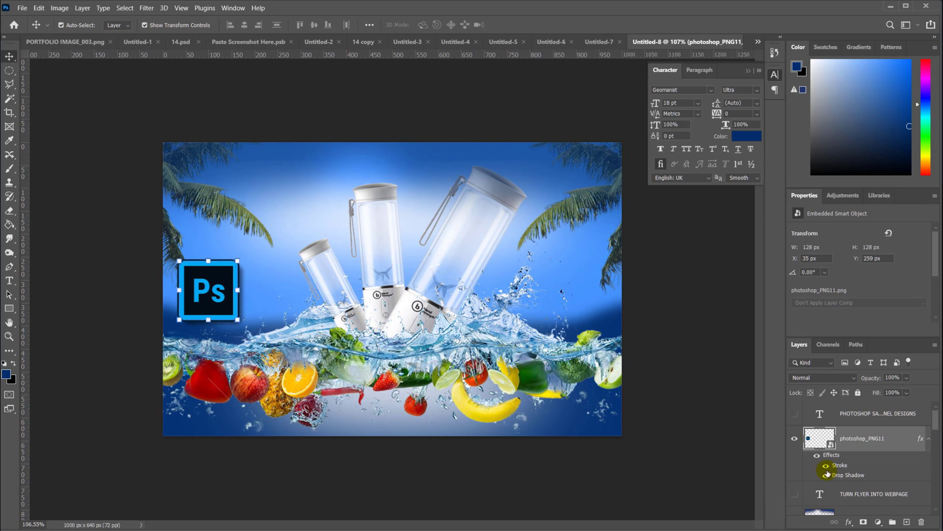
click(798, 440)
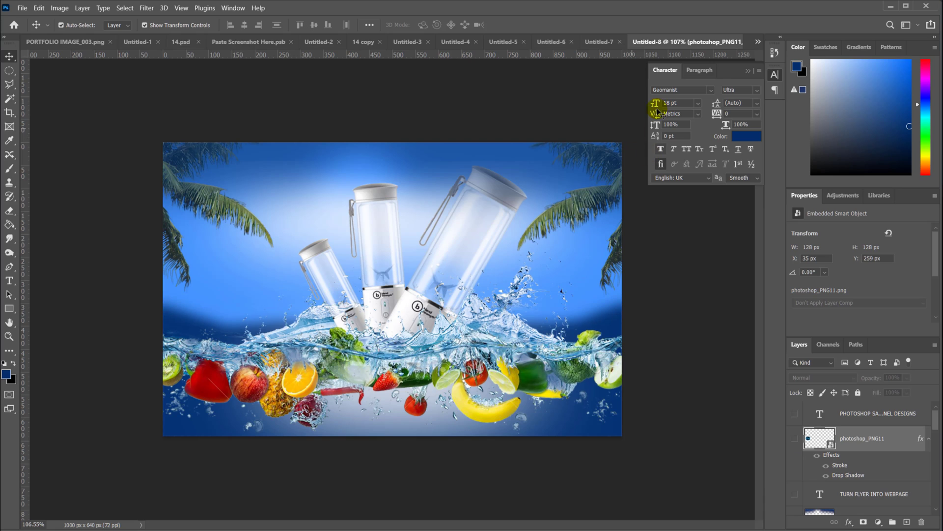
click(749, 73)
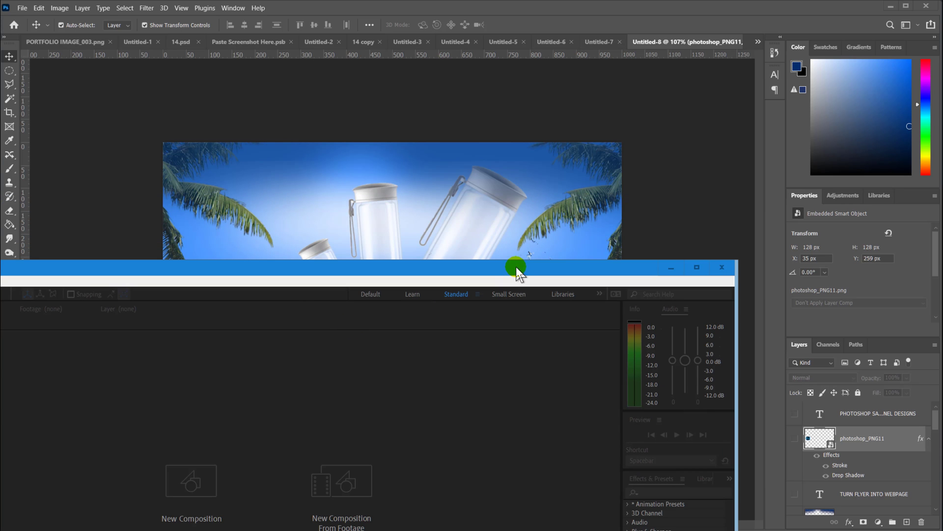
drag(328, 267, 316, 203)
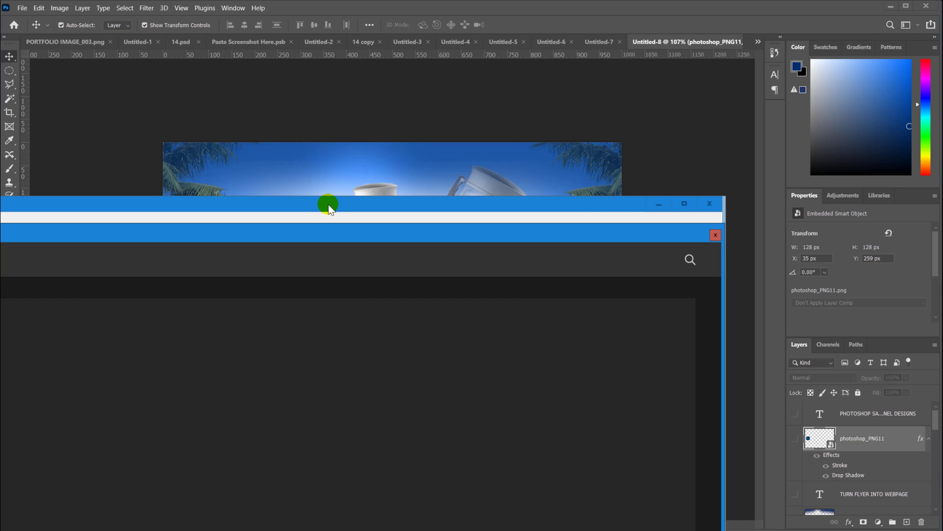
drag(331, 215, 520, 67)
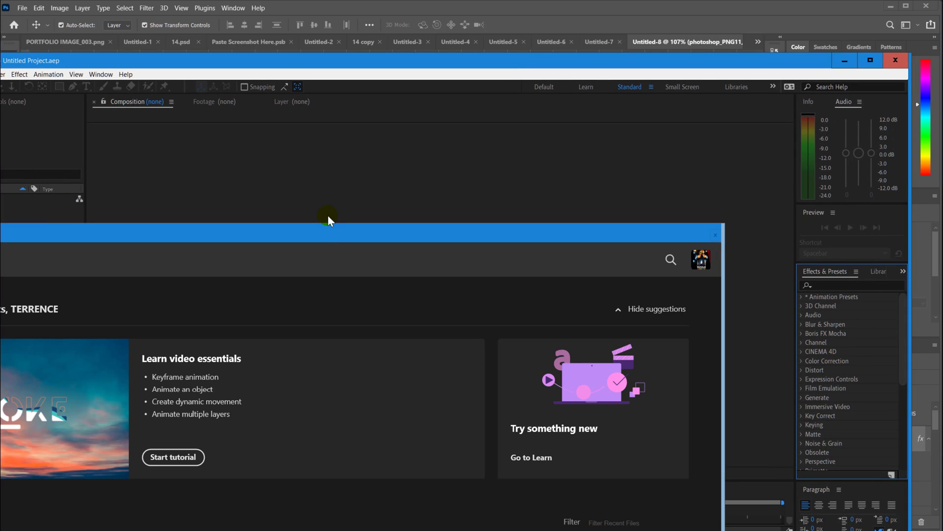
drag(321, 232, 501, 77)
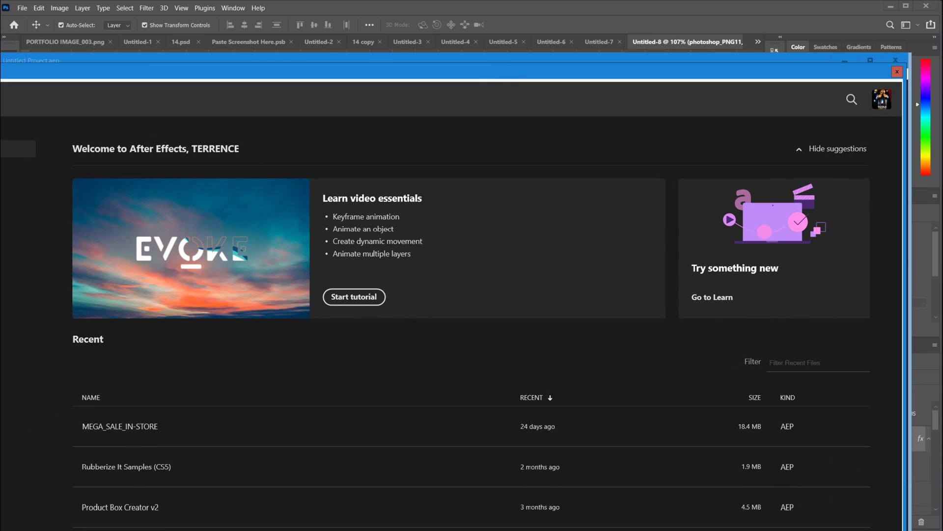
key(Escape)
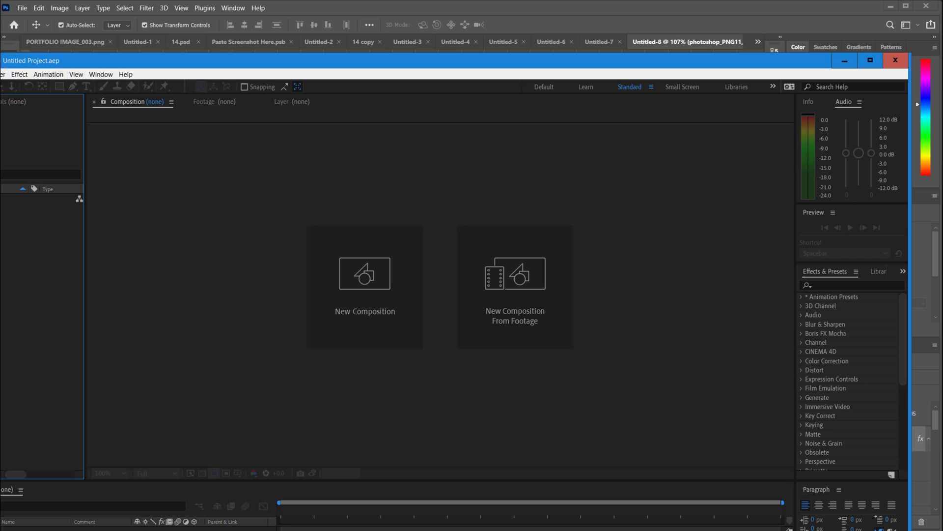
click(351, 294)
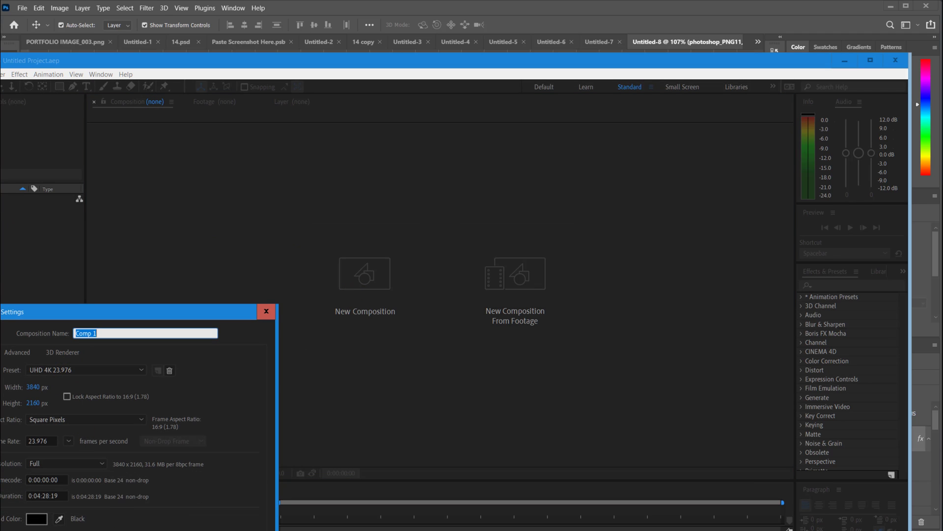
key(Return)
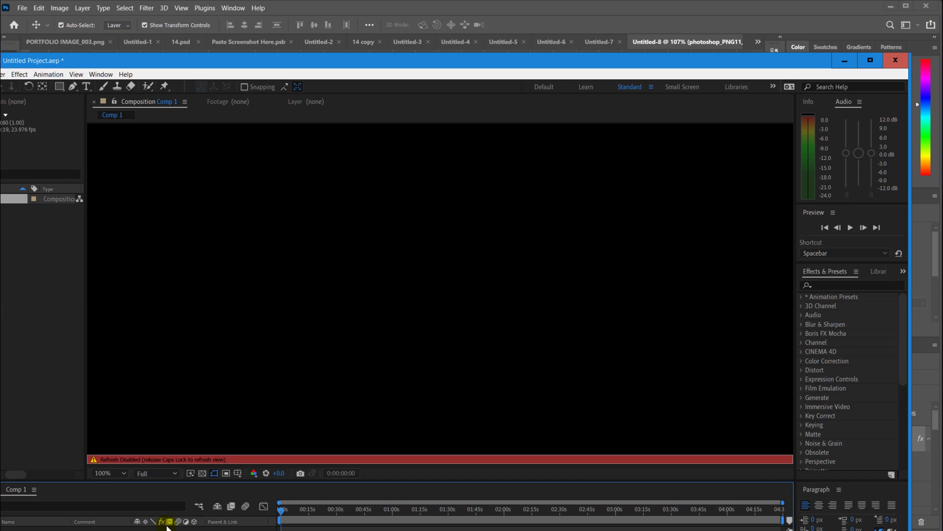
key(Caps_Lock)
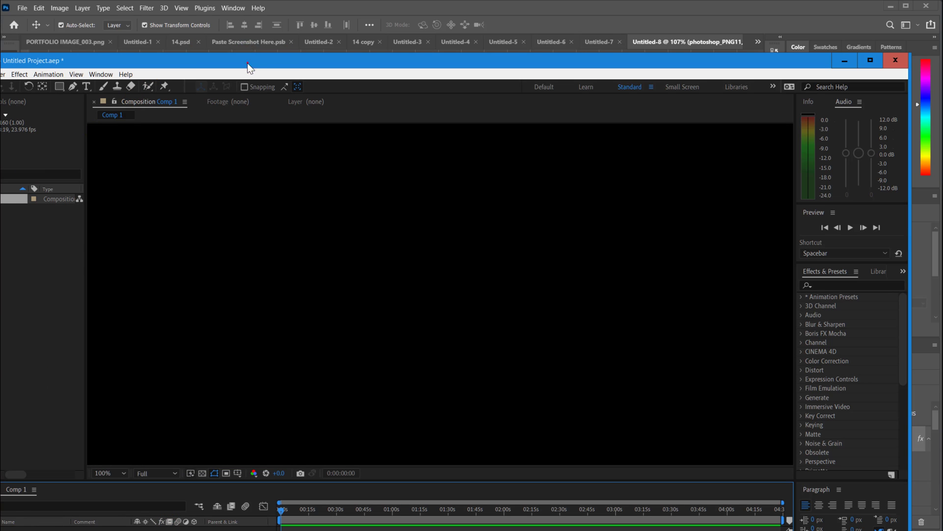
drag(248, 61, 278, 10)
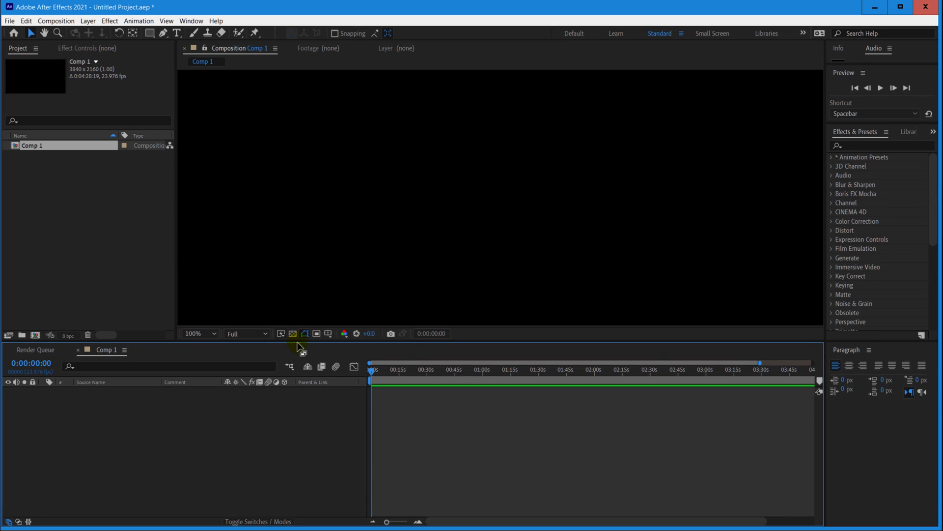
drag(299, 340, 295, 392)
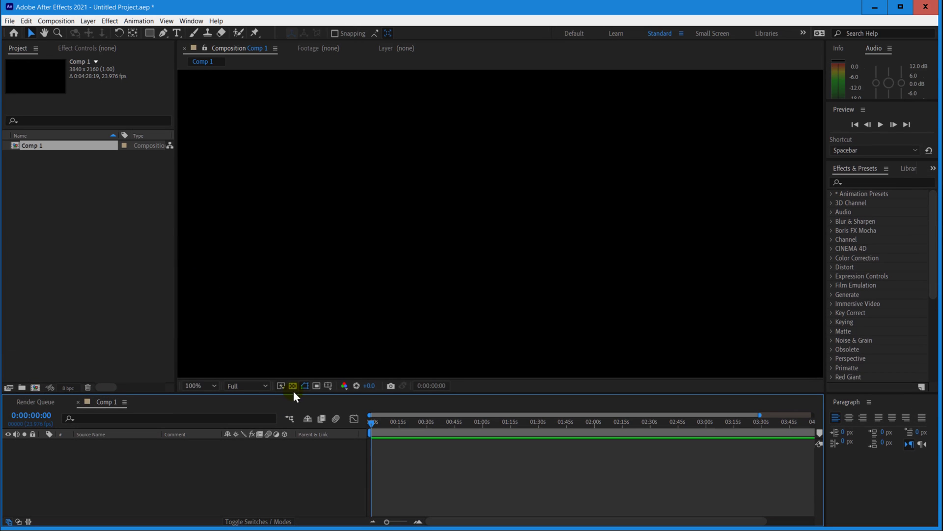
right_click(98, 489)
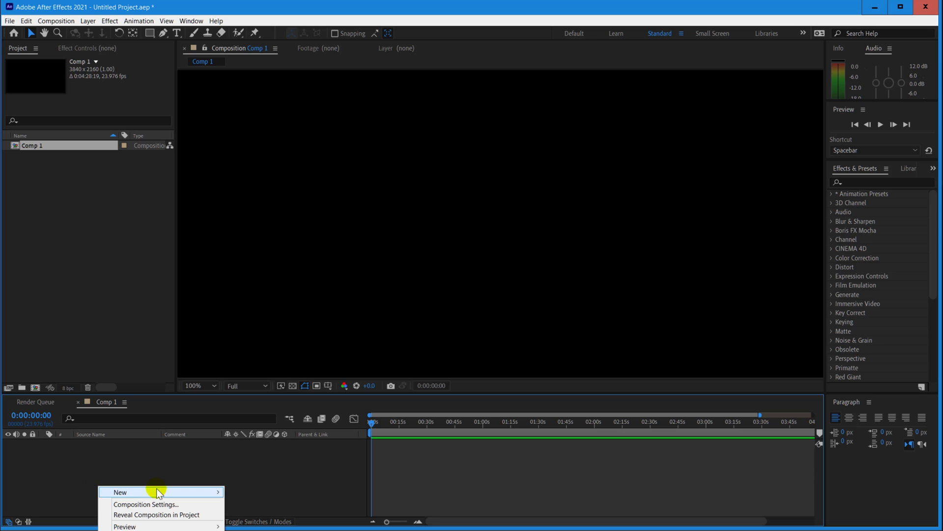
click(84, 208)
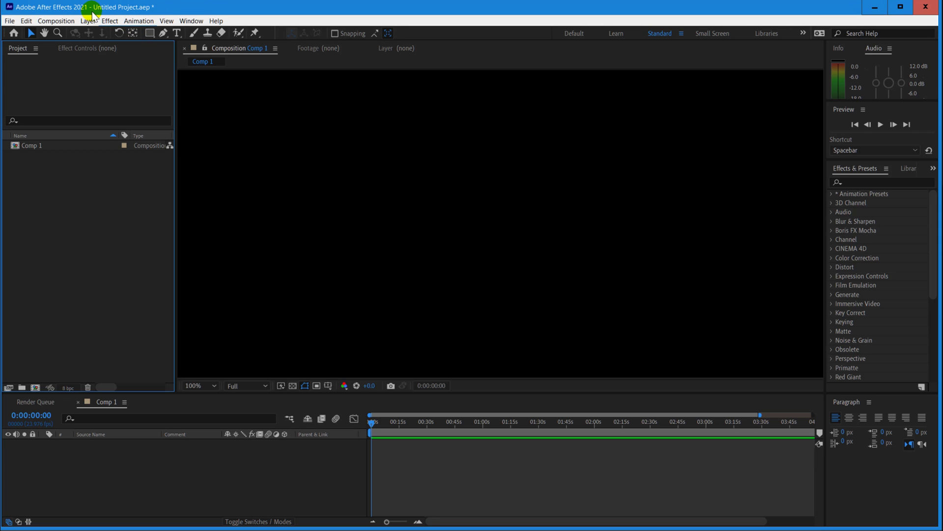
click(109, 21)
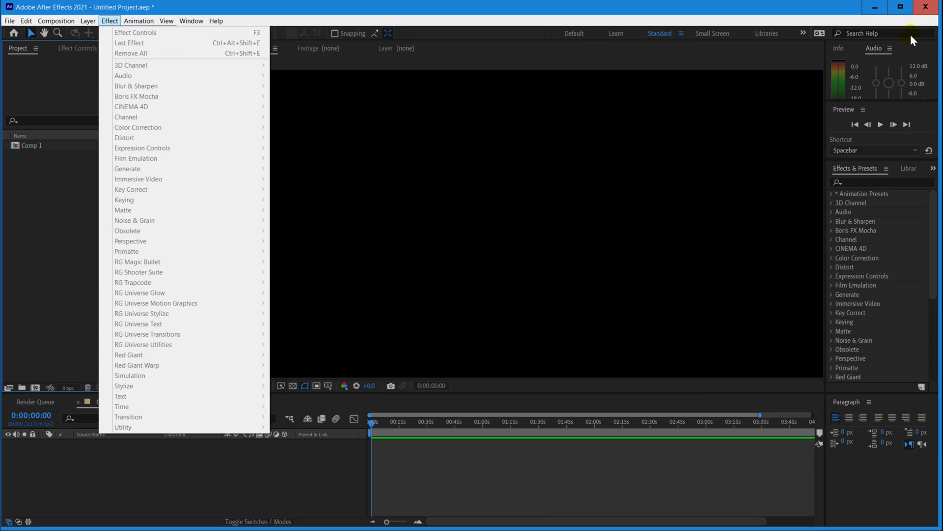
click(927, 8)
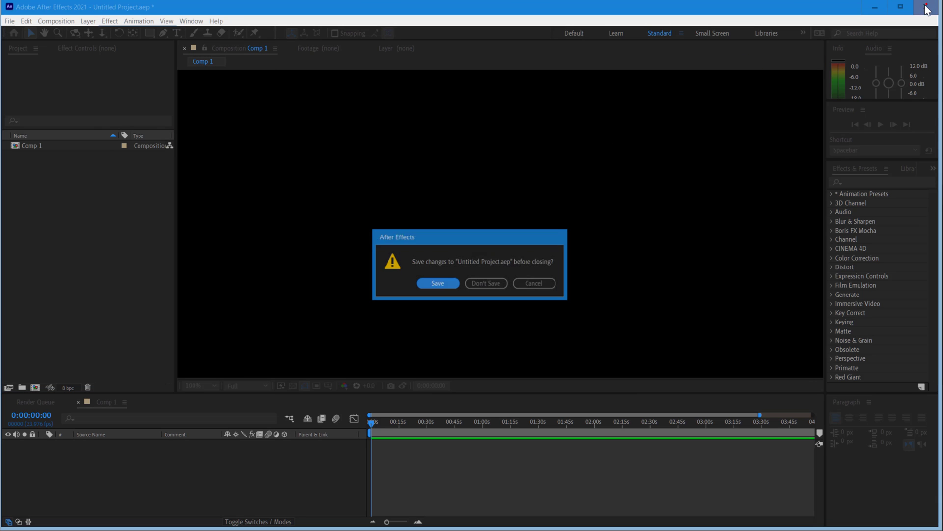
click(502, 284)
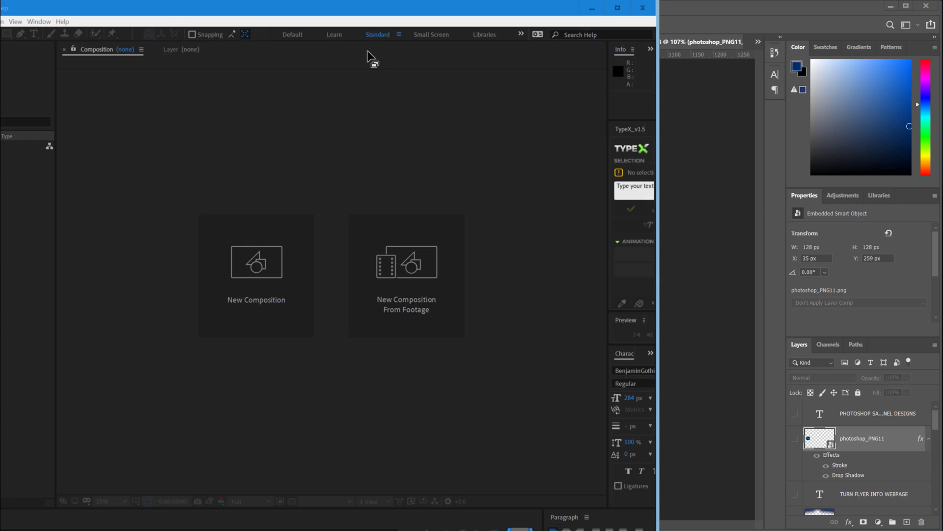
Switch to After Effects 2020, fit its window to the full screen and narrow the Project panel.
drag(38, 10, 194, 9)
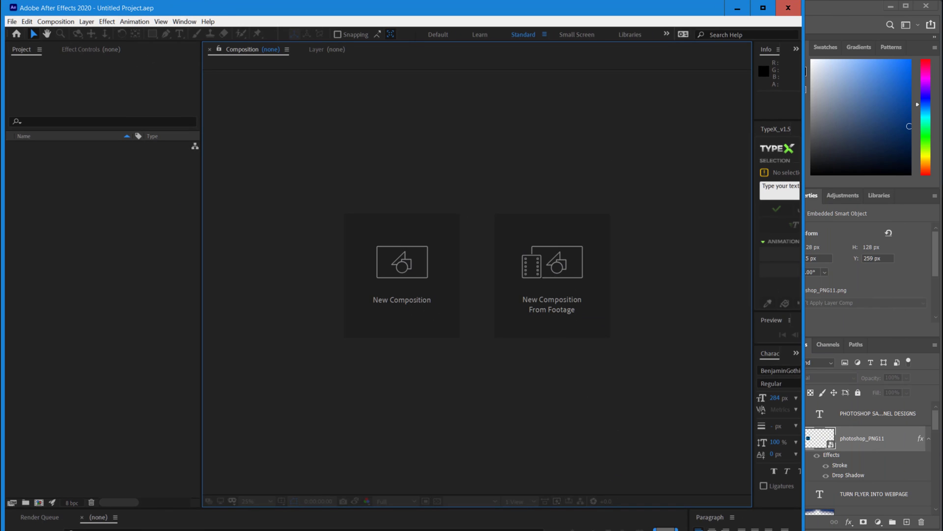
drag(59, 530, 59, 528)
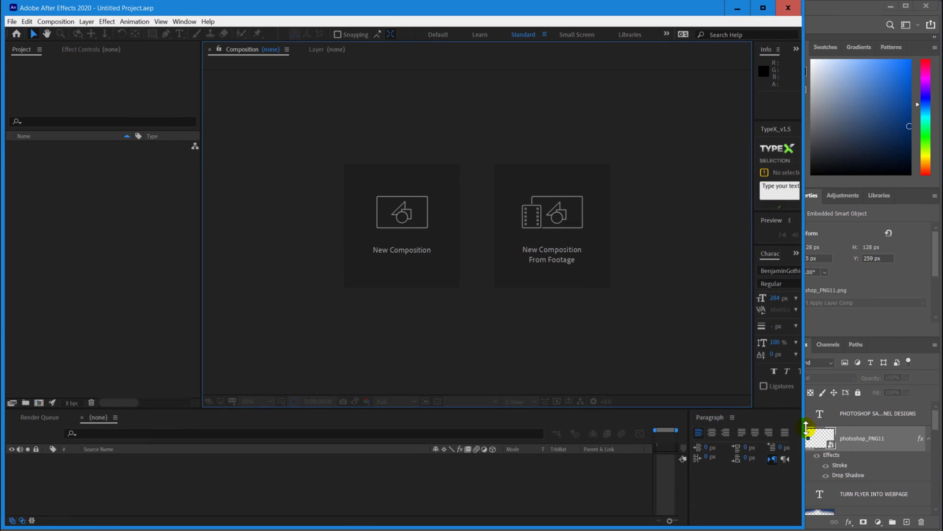
drag(803, 428, 940, 440)
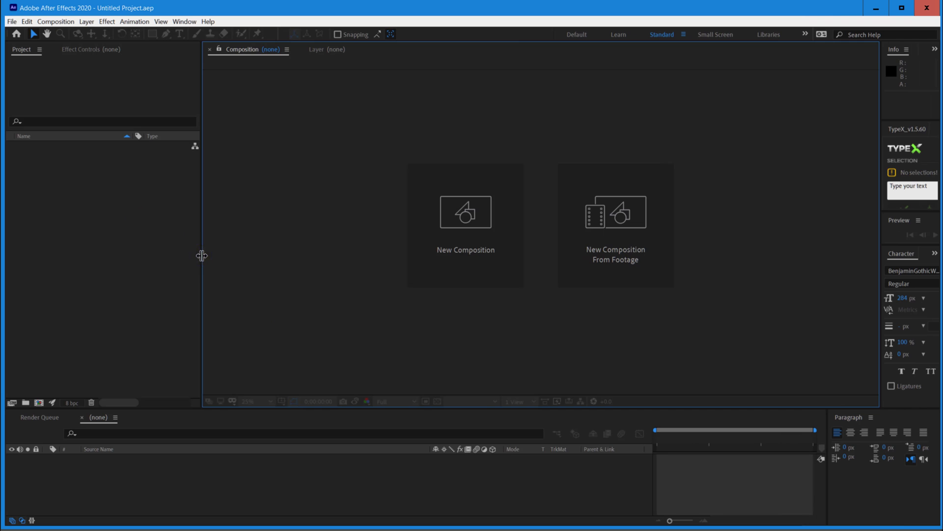
drag(202, 255, 142, 256)
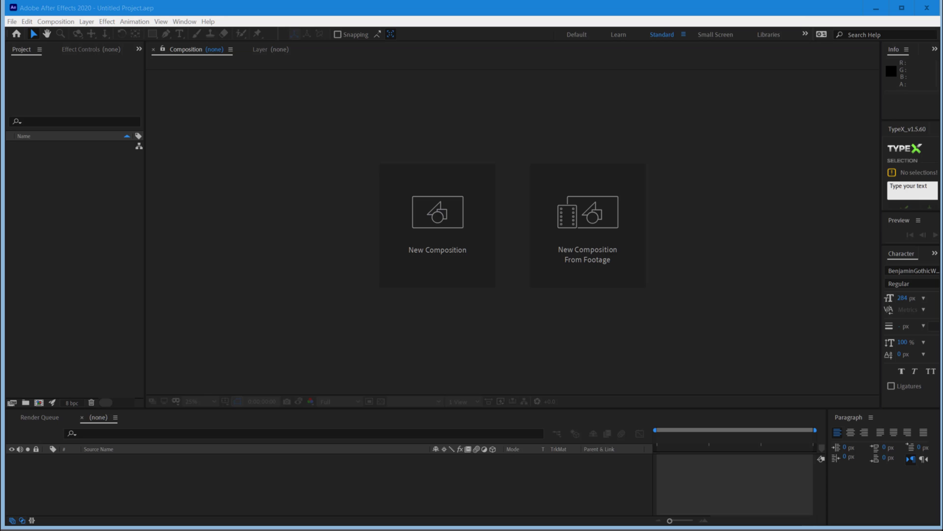
Switch to Photos and examine the page layout and hero artwork in clickfunnels-landing-template.jpg.
drag(294, 528, 474, 69)
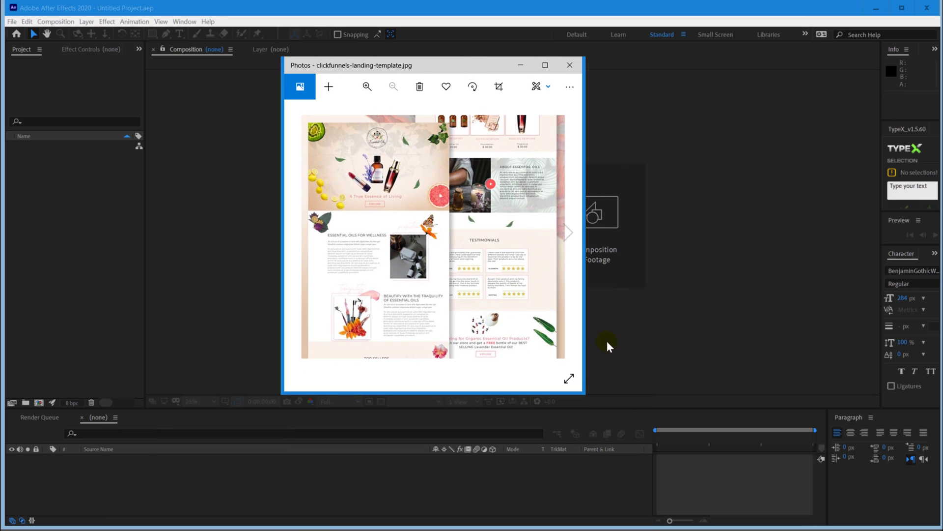
drag(584, 393, 783, 515)
double_click(570, 303)
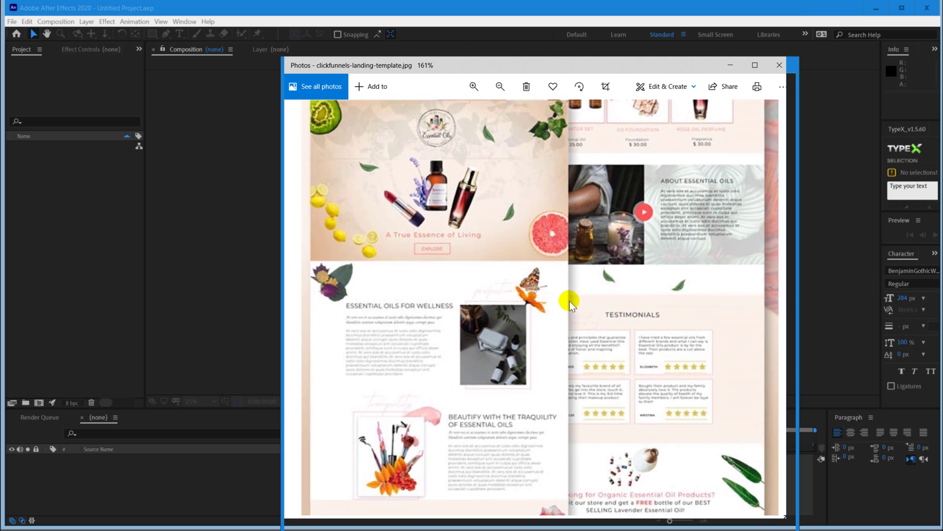
scroll(570, 304, down, 2)
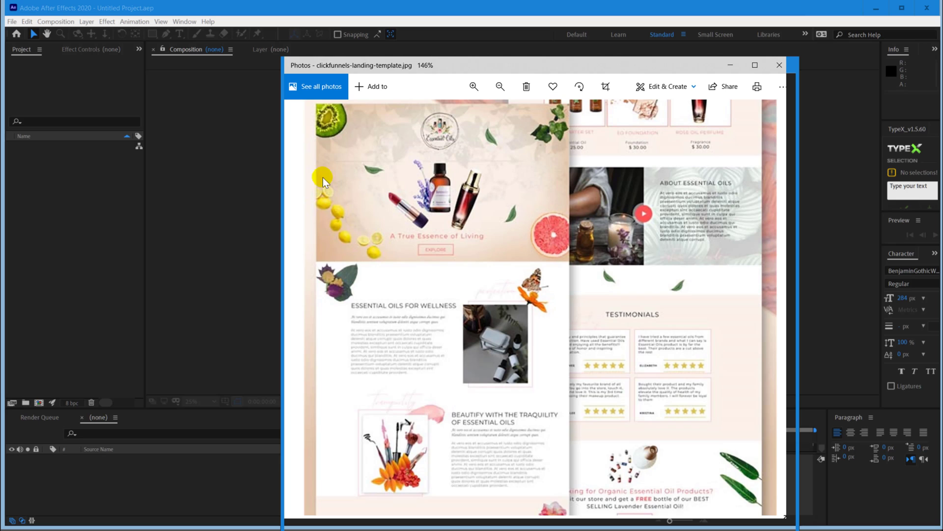
drag(578, 64, 0, 344)
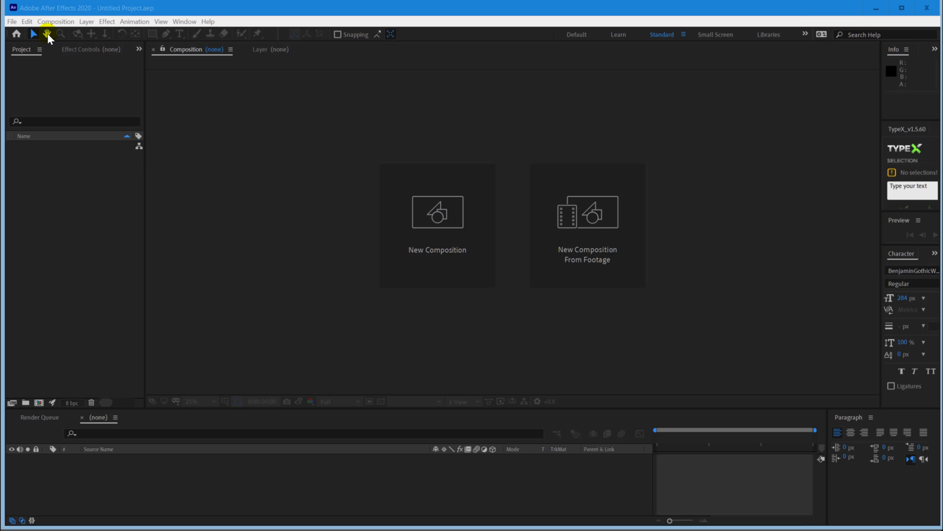
In After Effects, create a composition named Comp 1 with the UHD 4K 23.976 preset and a duration of 0:00:15:20.
click(107, 22)
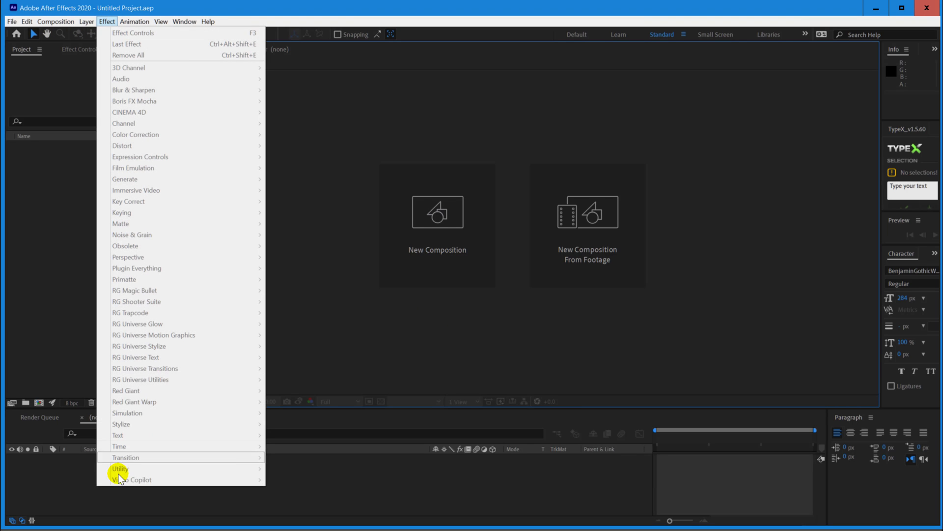
click(462, 277)
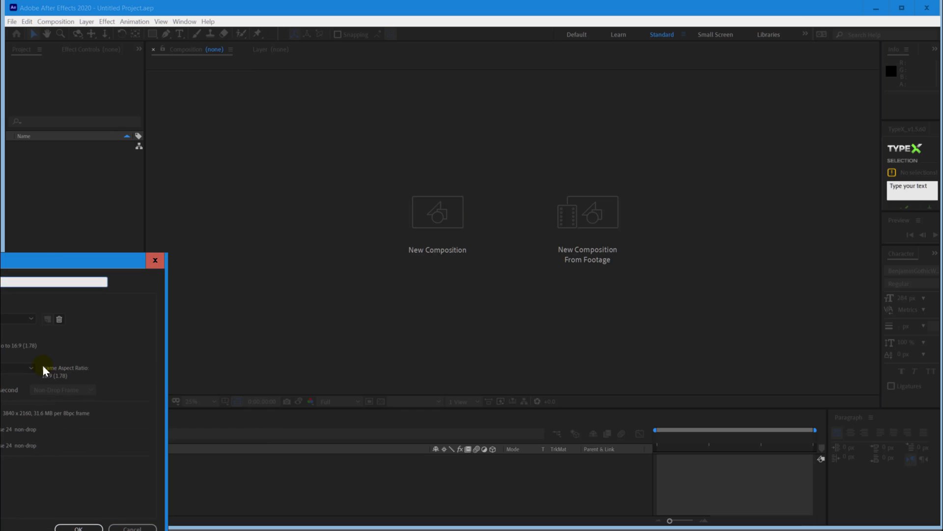
drag(41, 255, 511, 99)
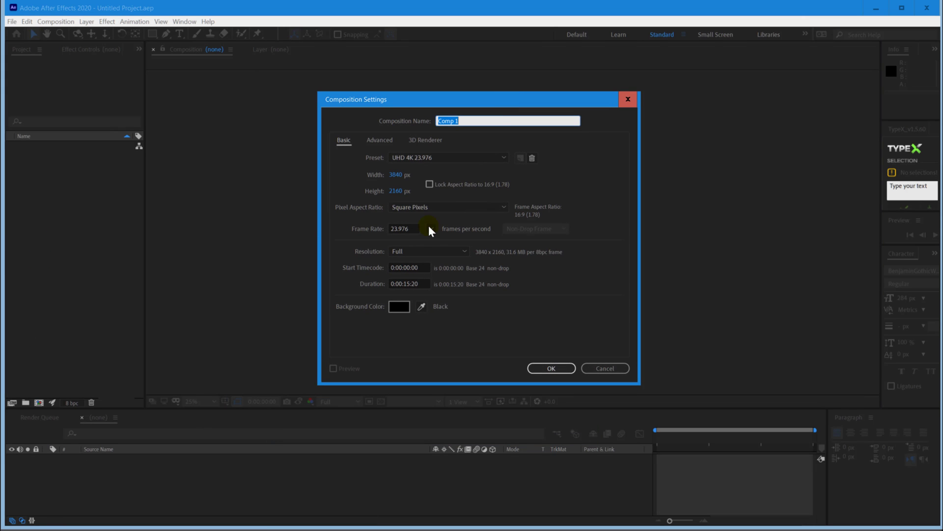
click(545, 368)
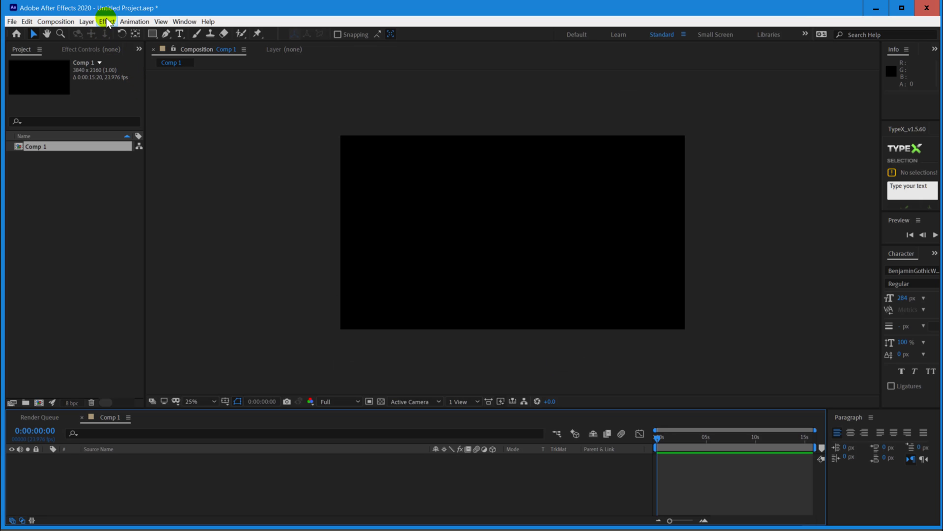
Create a black 3840 x 2160 px solid layer named 3D ELEMENT in Comp 1, with view refresh enabled.
right_click(118, 469)
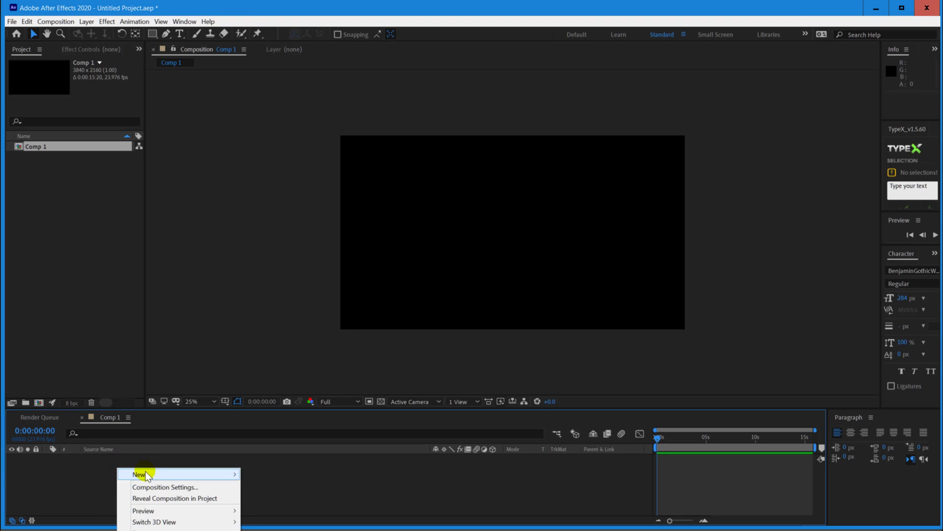
mouse_move(139, 475)
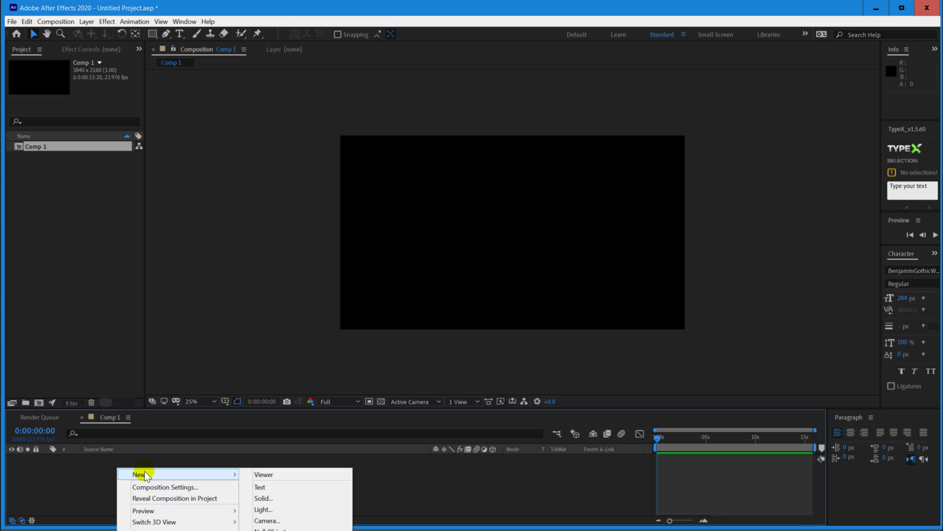
click(269, 497)
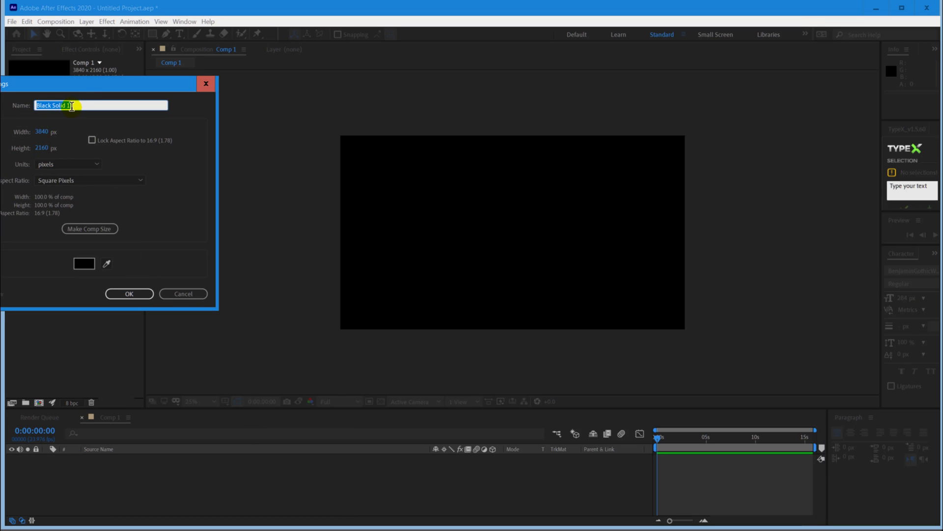
drag(81, 86, 480, 75)
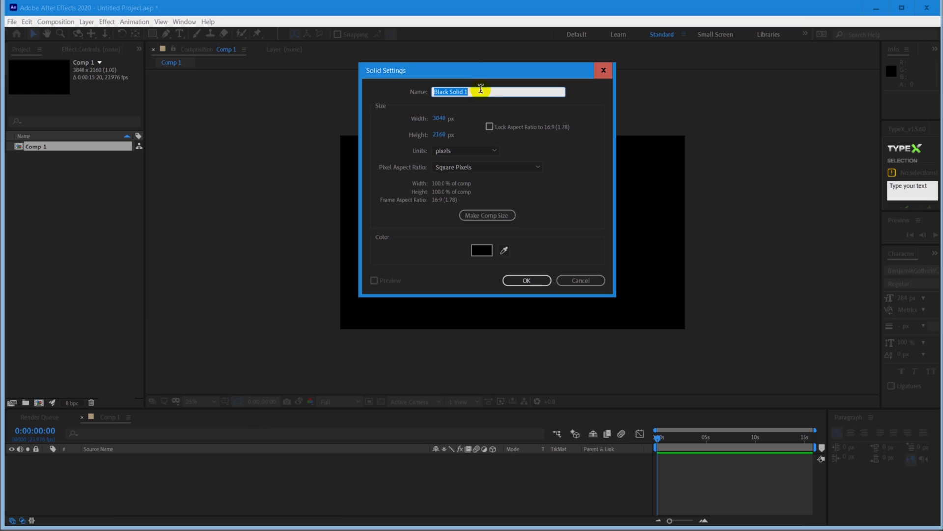
click(481, 92)
double_click(485, 92)
text(3D)
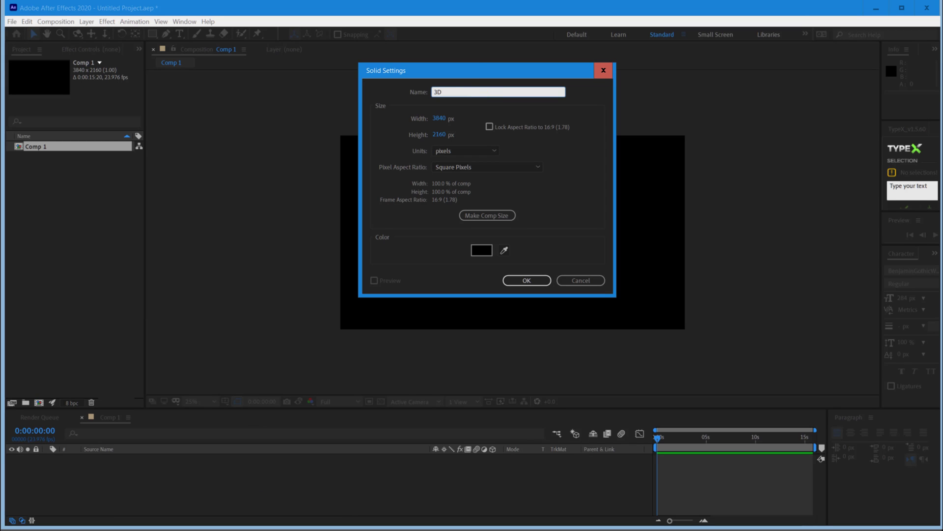
text( ELEMENT)
click(508, 278)
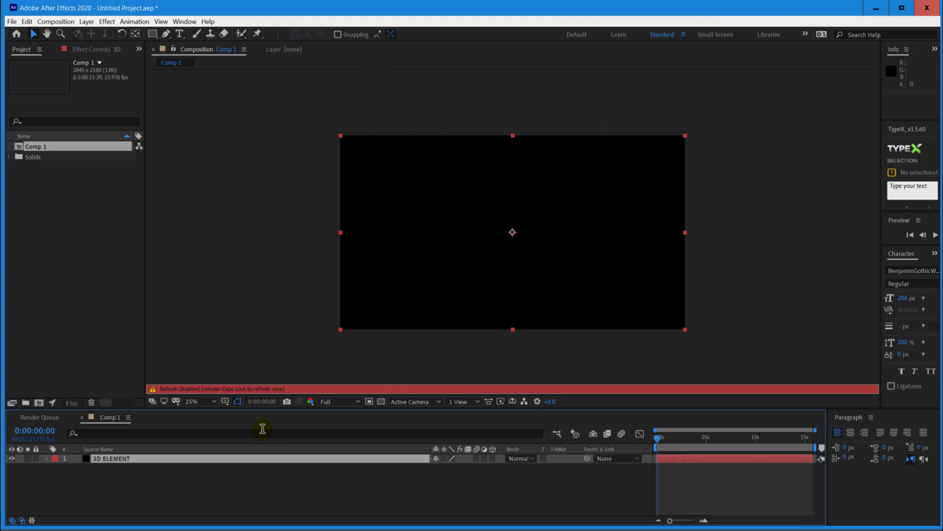
key(Caps_Lock)
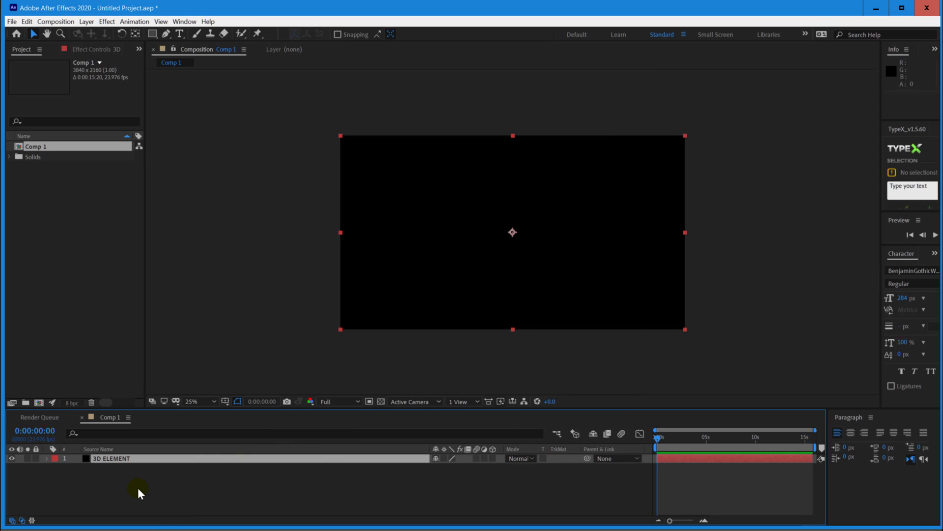
Apply the Video Copilot Element effect to the 3D ELEMENT layer.
click(108, 22)
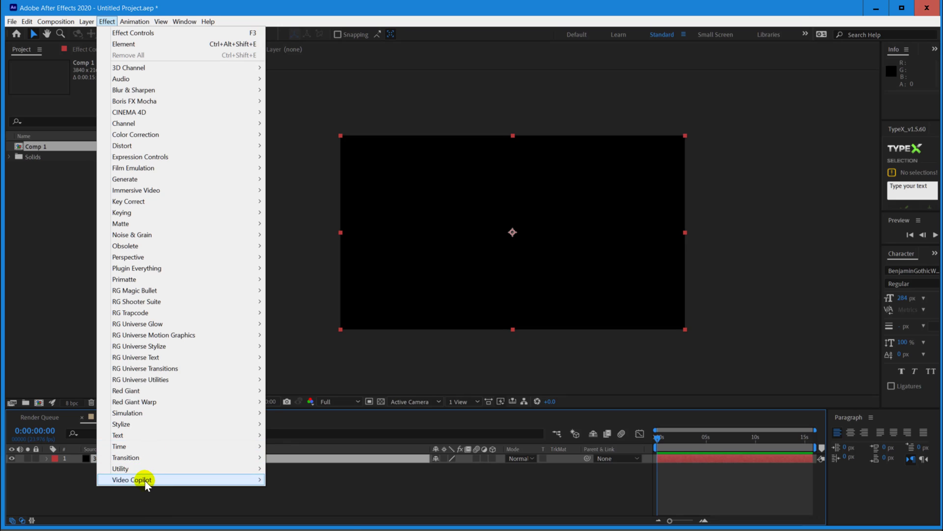
mouse_move(162, 479)
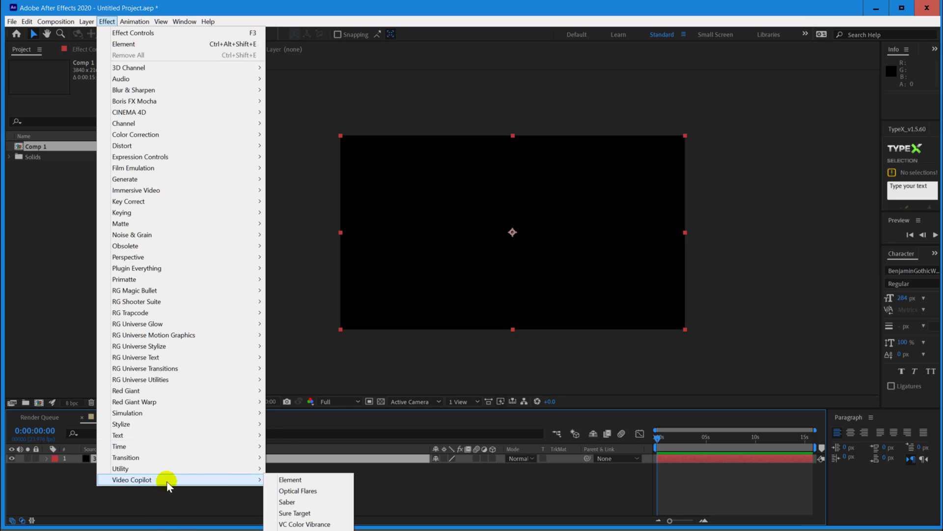
click(290, 480)
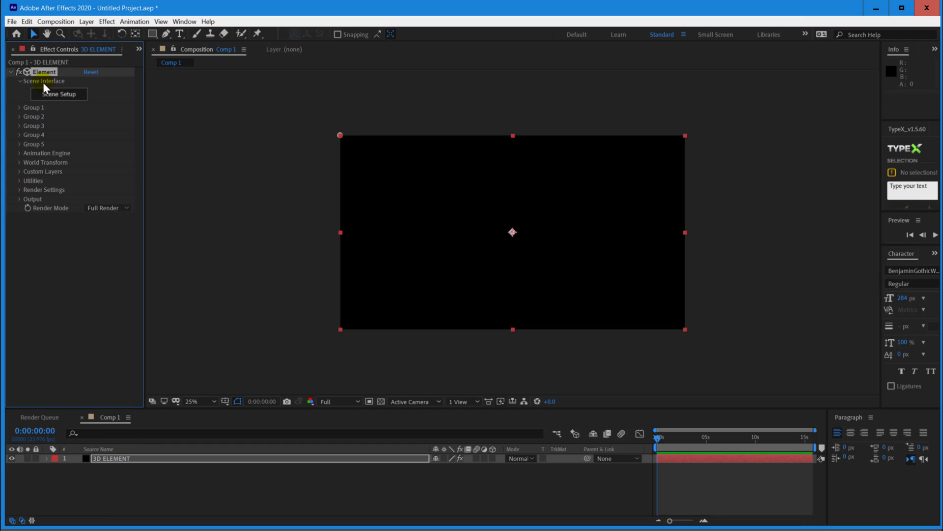
Add a new text layer reading STRENGTH.
right_click(154, 483)
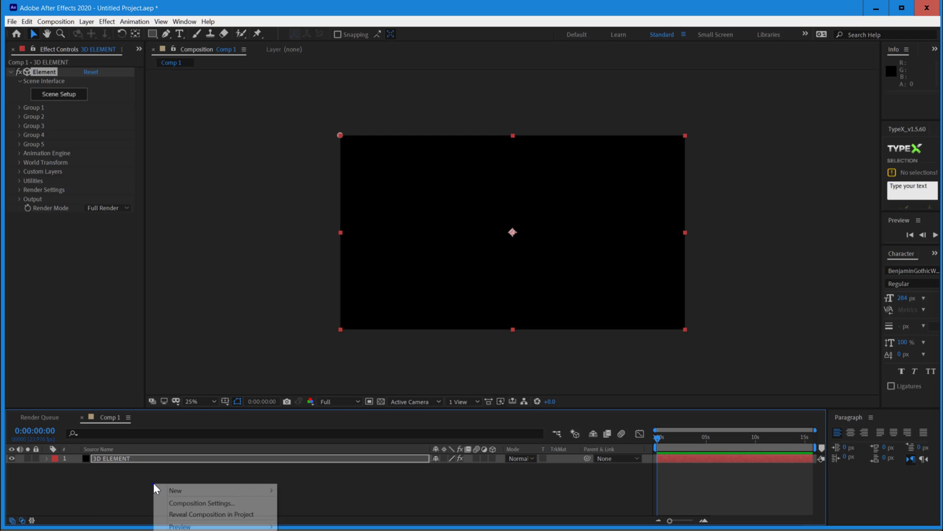
mouse_move(188, 491)
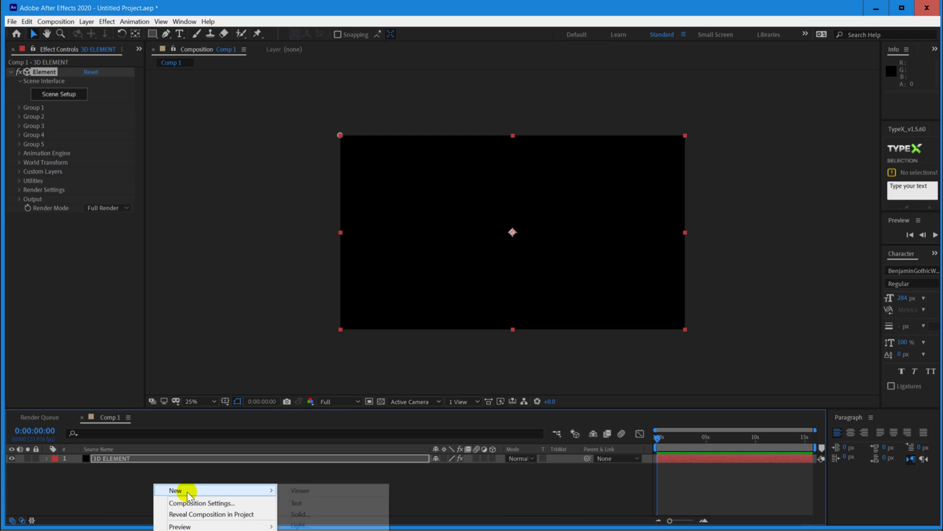
click(307, 504)
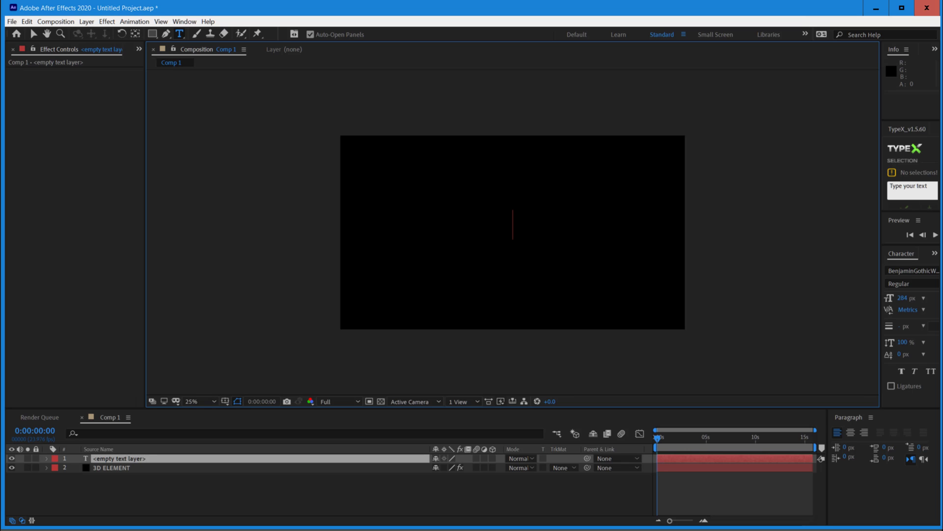
text(STRENG)
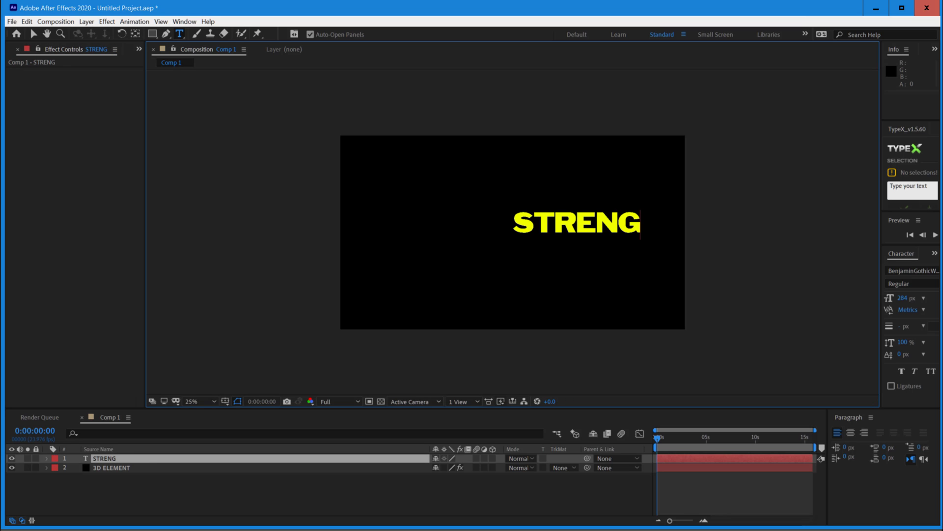
text(TH)
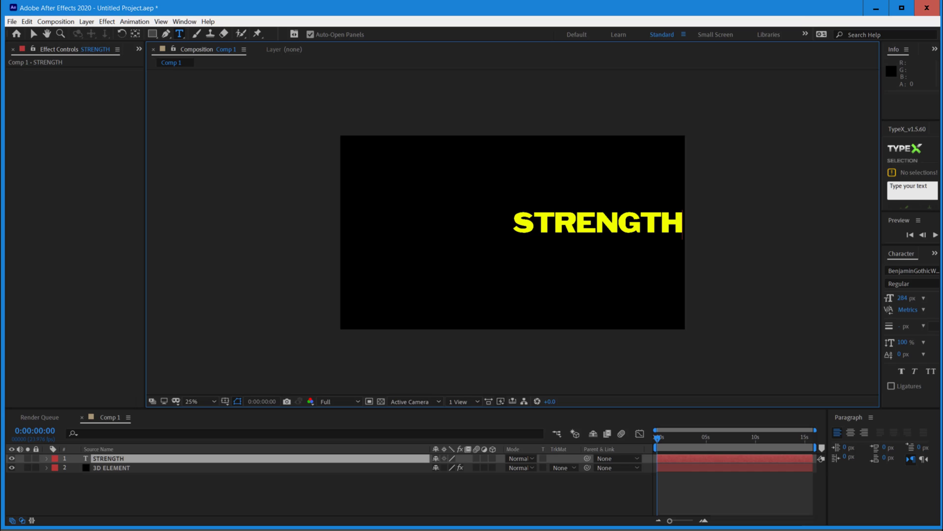
key(BackSpace)
key(BackSpace)
key(BackSpace)
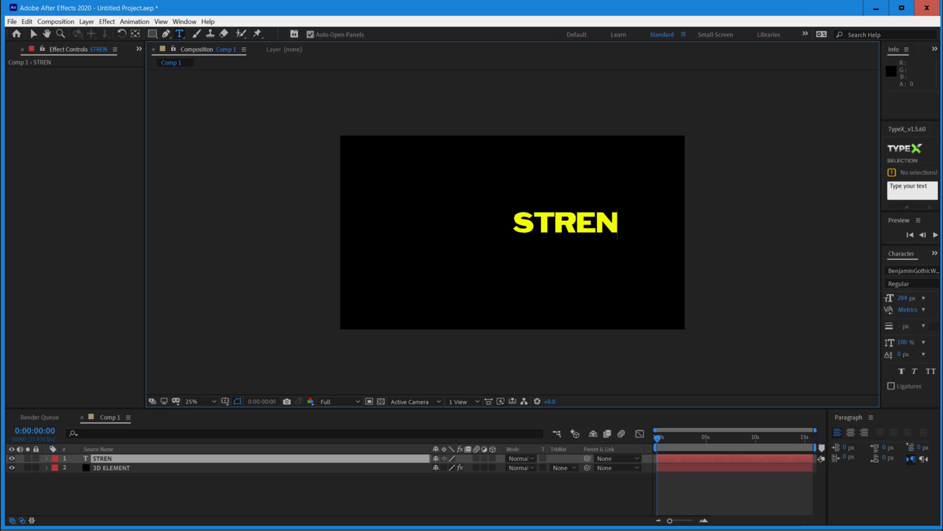
text(TH)
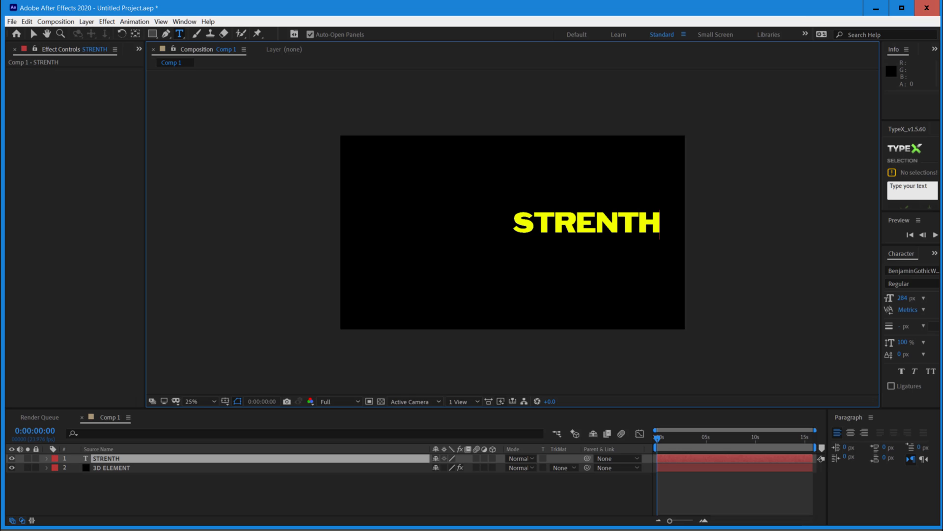
key(BackSpace)
key(BackSpace)
text(GTH)
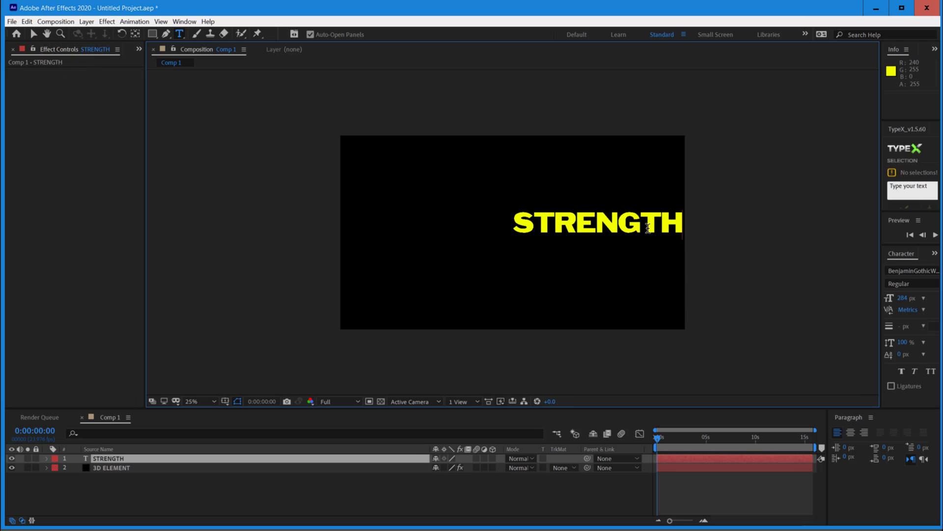
Move the STRENGTH text to the upper middle of the composition, at about 896, 712, keeping view refresh enabled.
click(34, 36)
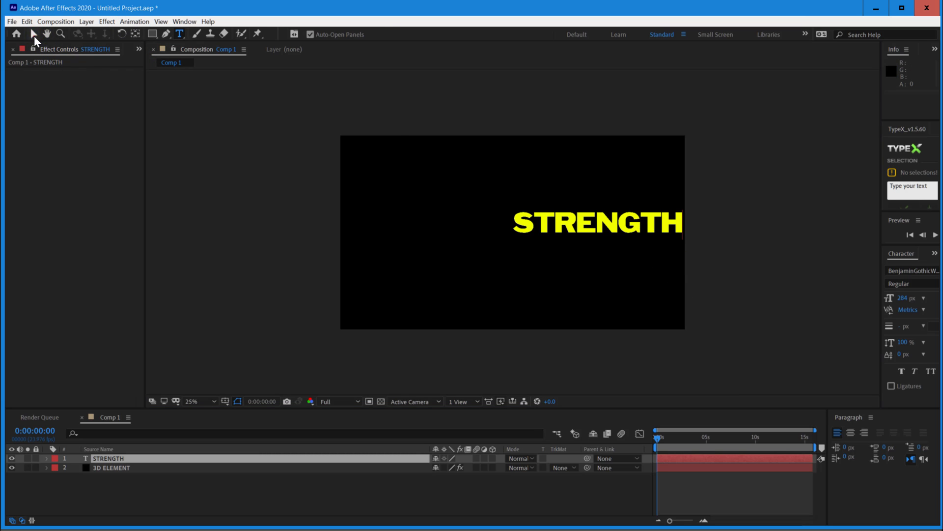
drag(636, 223, 554, 196)
key(Caps_Lock)
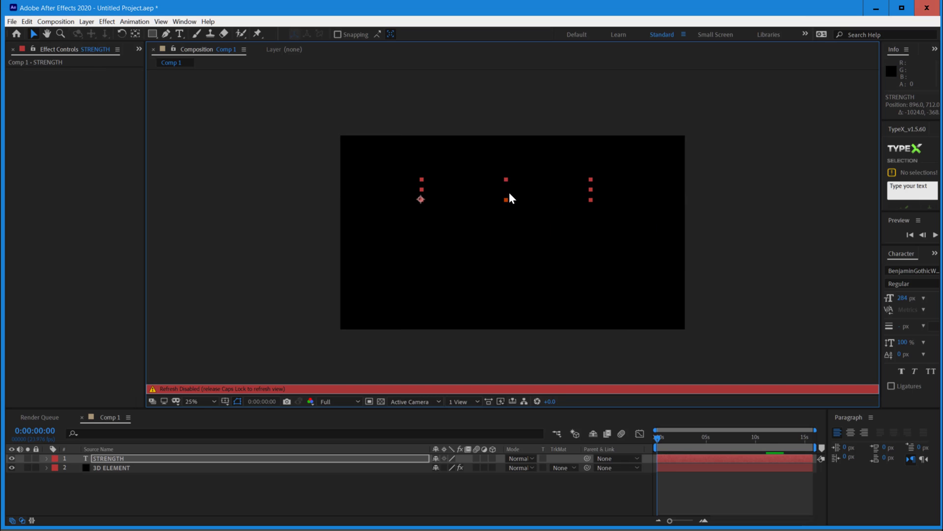
key(Caps_Lock)
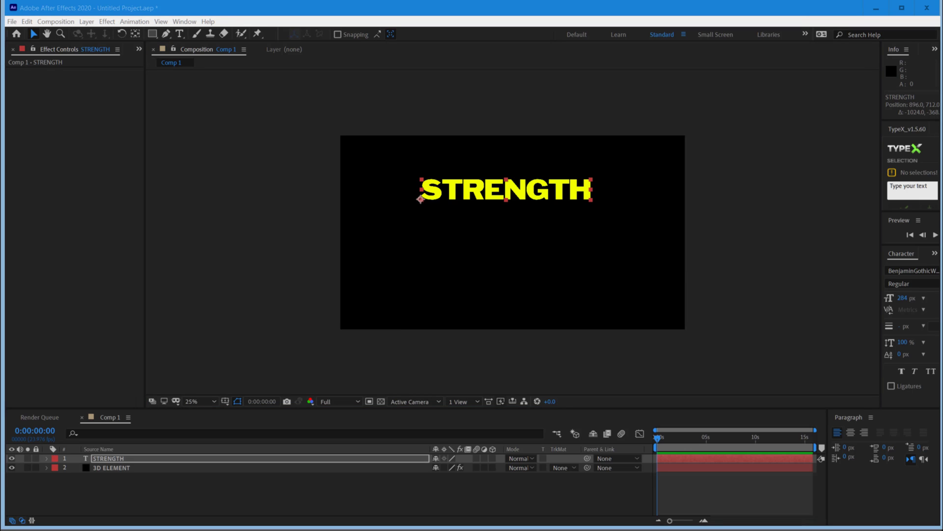
click(506, 199)
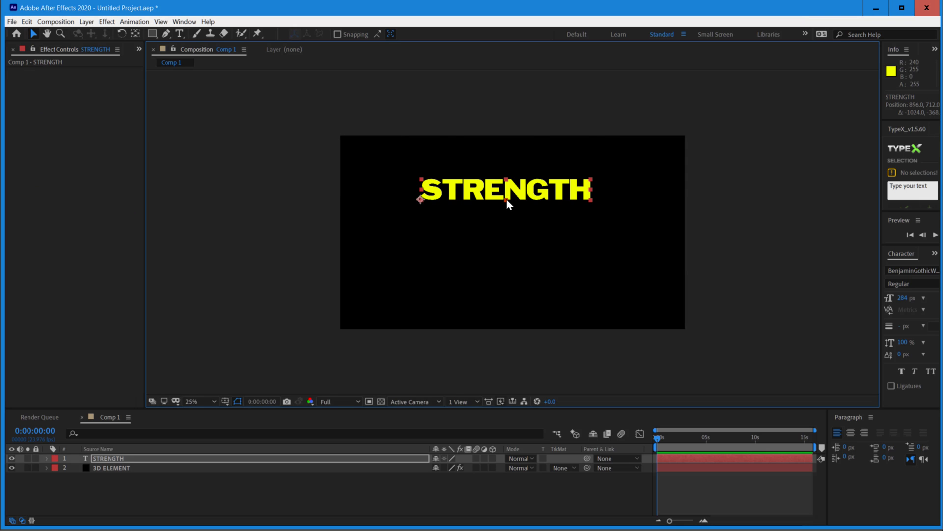
drag(506, 199, 508, 199)
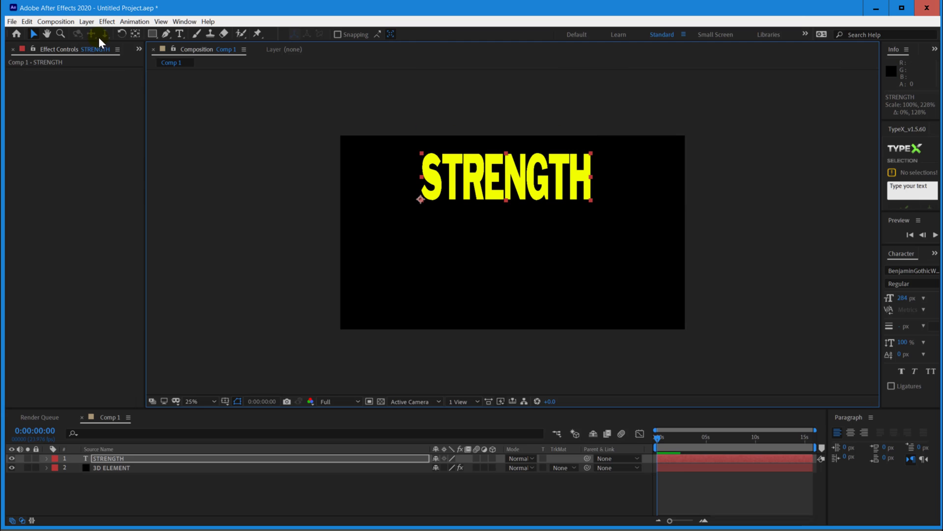
click(26, 22)
click(71, 34)
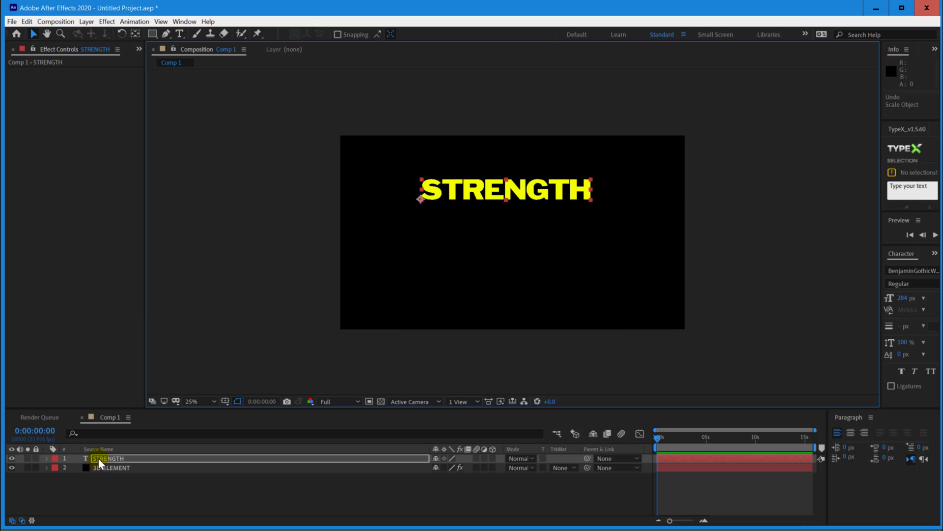
Scale the STRENGTH layer proportionally to 154% and move it to the composition's centre, at about 508, 1180.
click(99, 458)
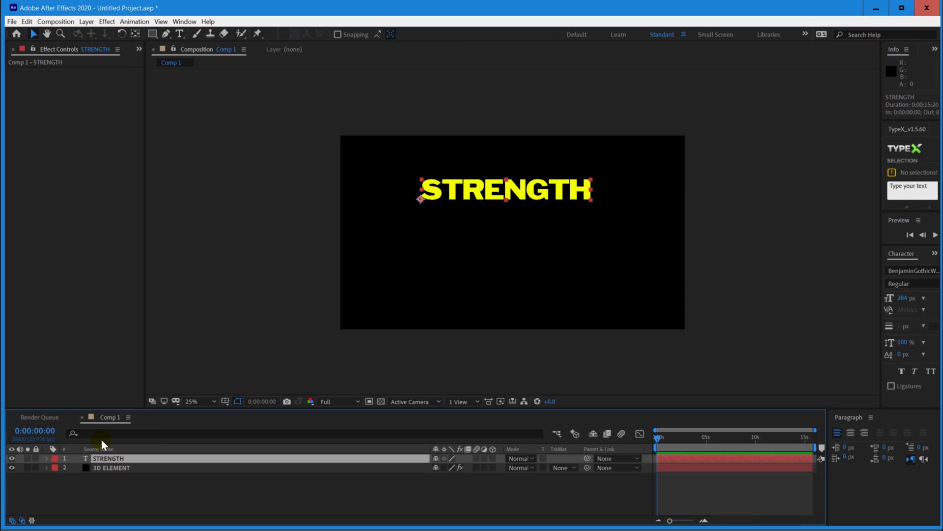
key(s)
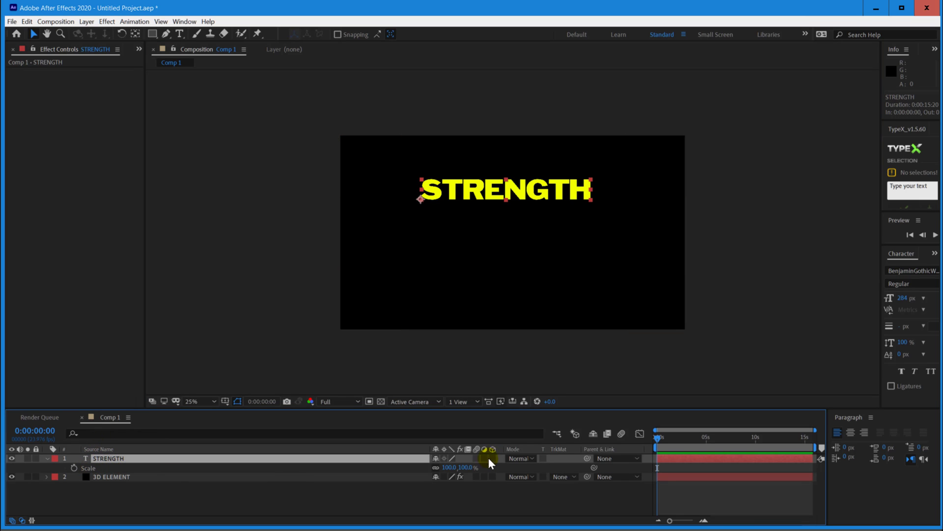
drag(449, 467, 476, 467)
click(122, 97)
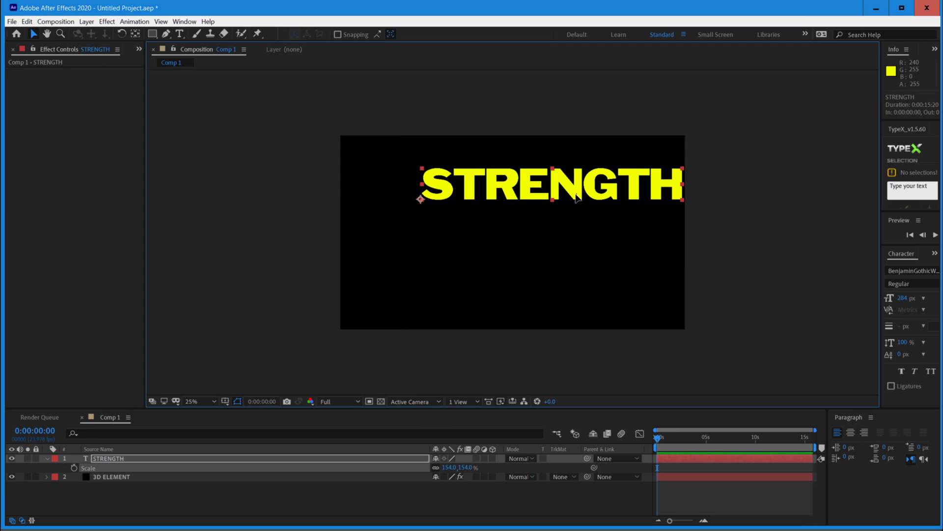
drag(580, 207, 544, 239)
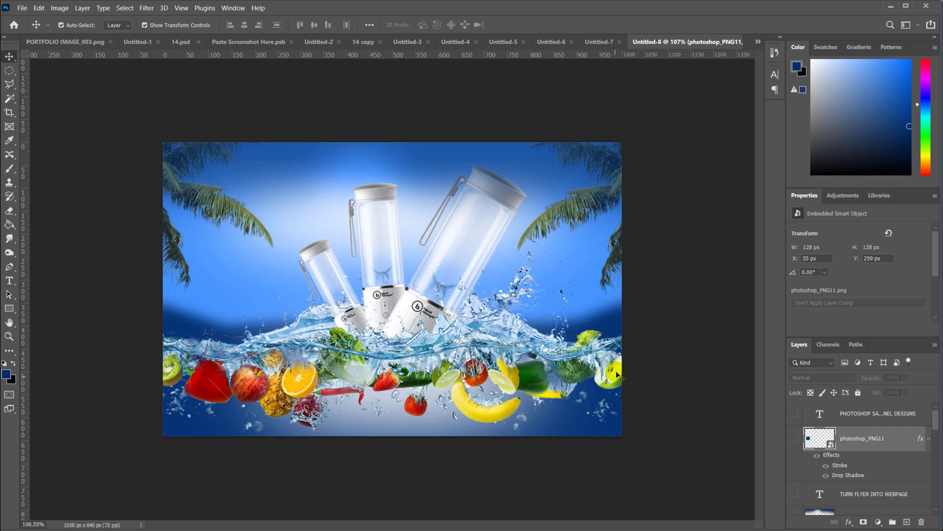
click(891, 7)
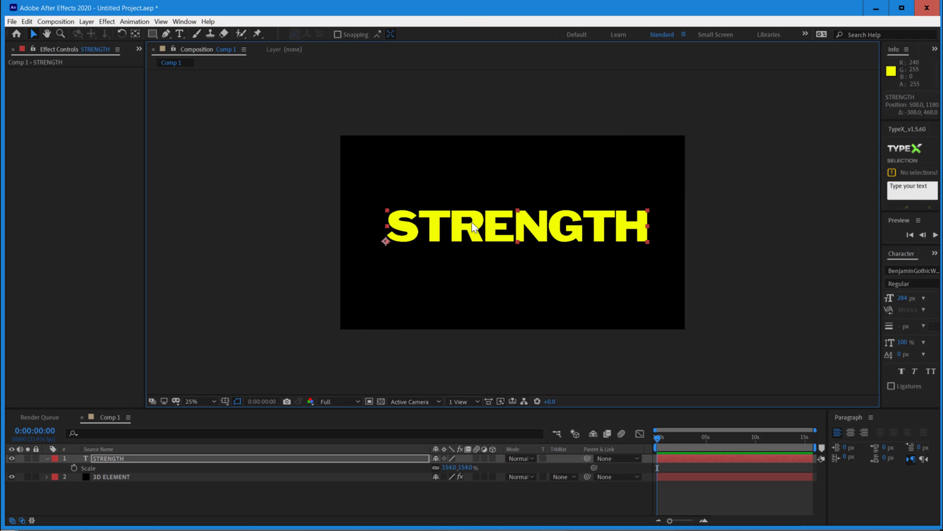
In the 3D ELEMENT layer's Element effect, assign STRENGTH to Path Layer 1 under Custom Text and Masks, and hide the 3D ELEMENT layer.
click(106, 476)
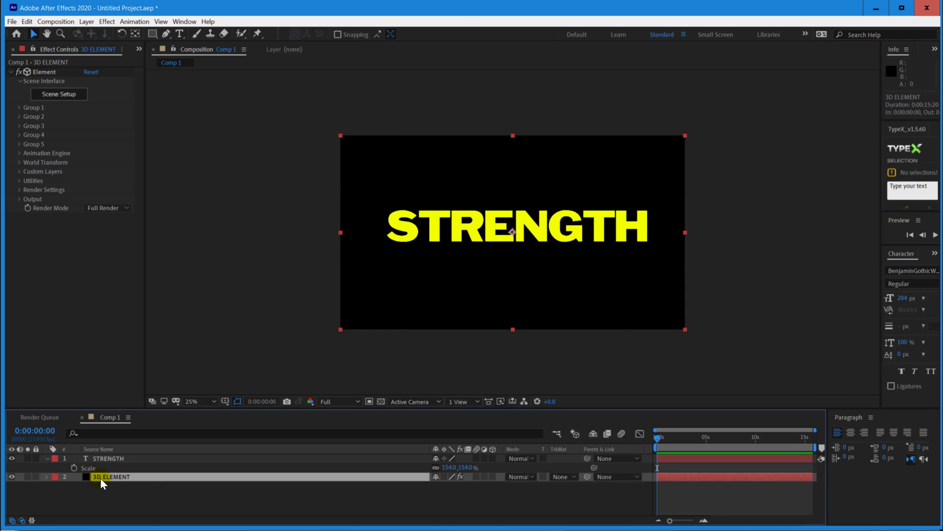
click(19, 172)
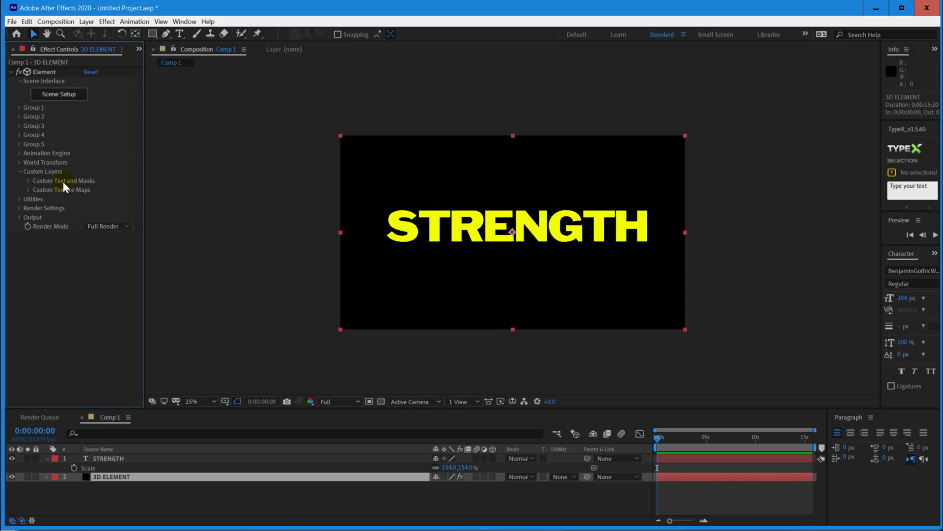
click(27, 180)
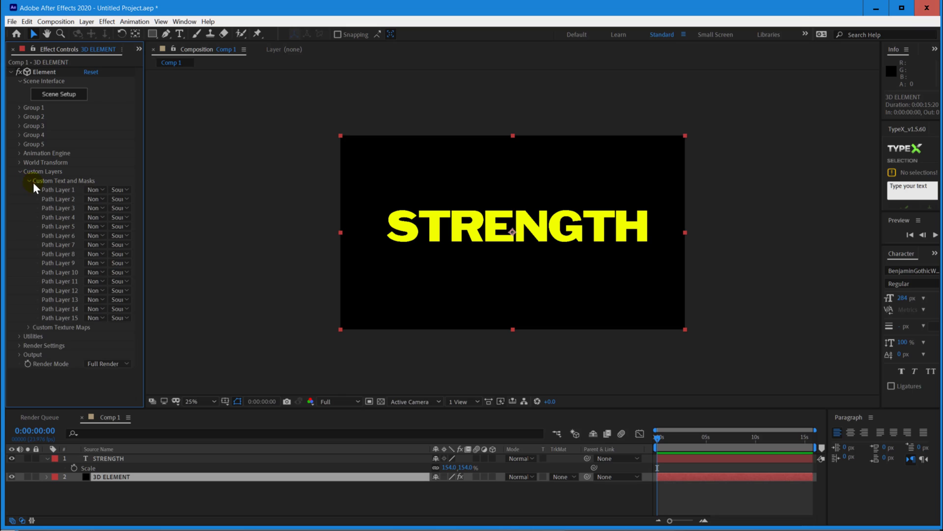
click(96, 190)
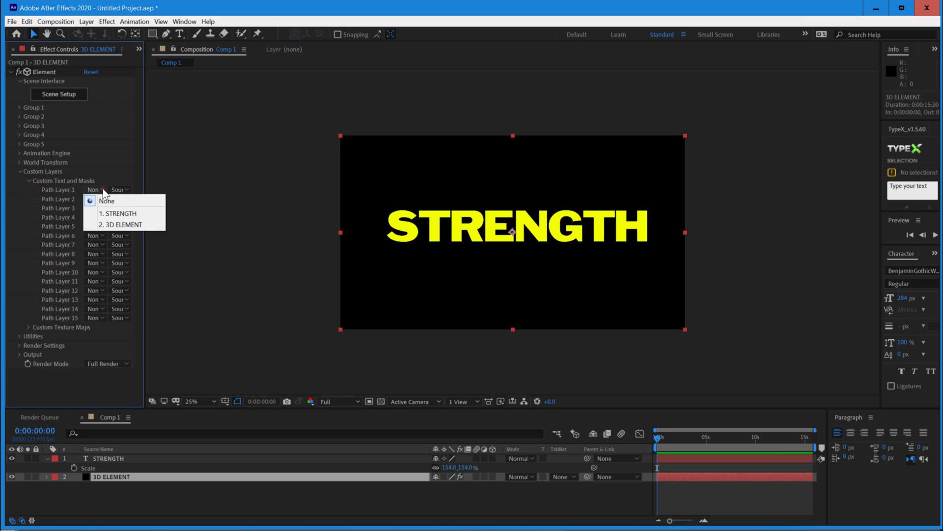
click(124, 213)
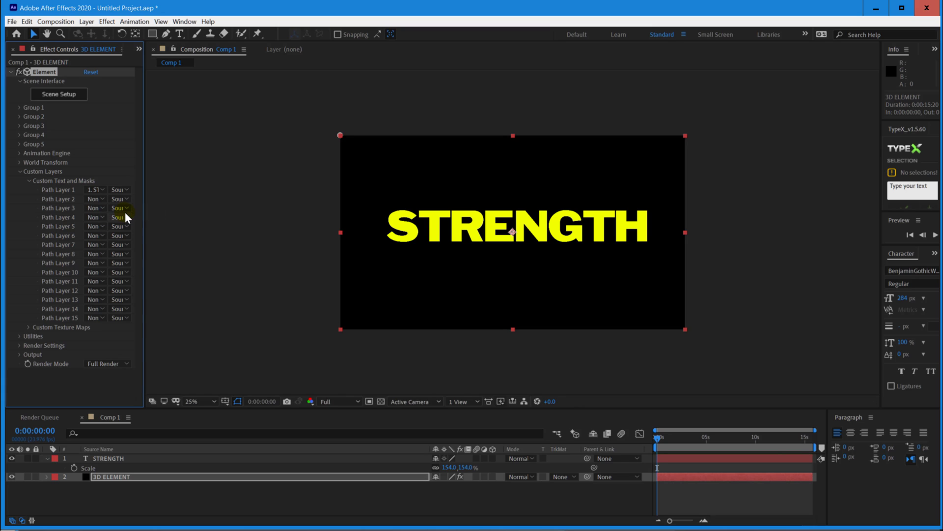
click(12, 476)
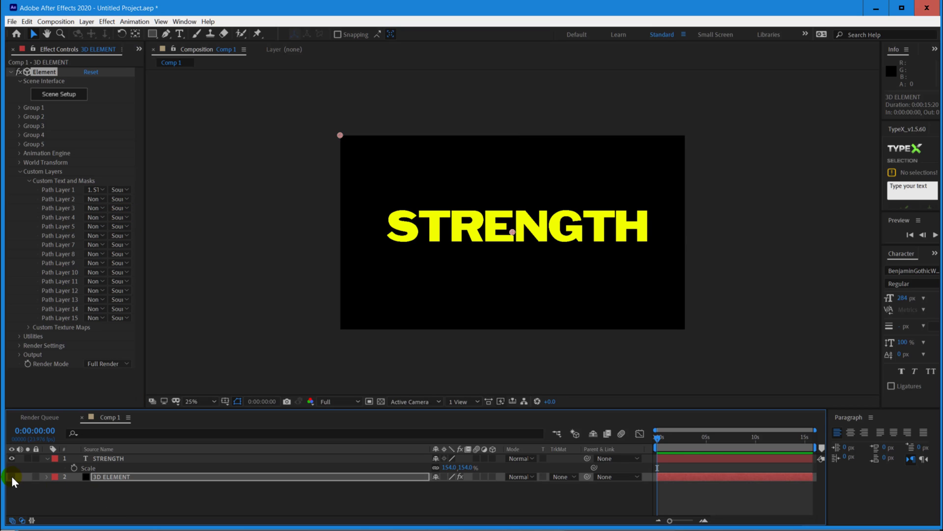
Show the 3D ELEMENT layer and hide the STRENGTH text layer.
click(12, 476)
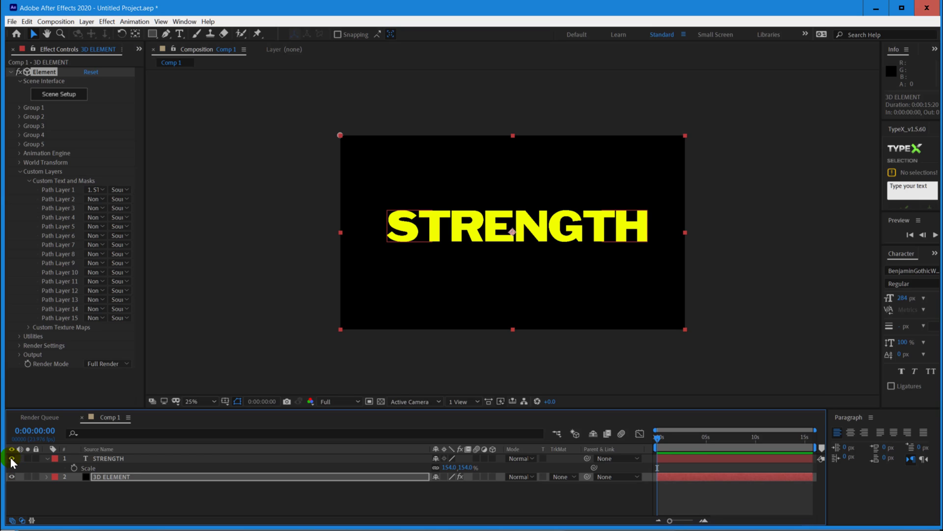
click(12, 458)
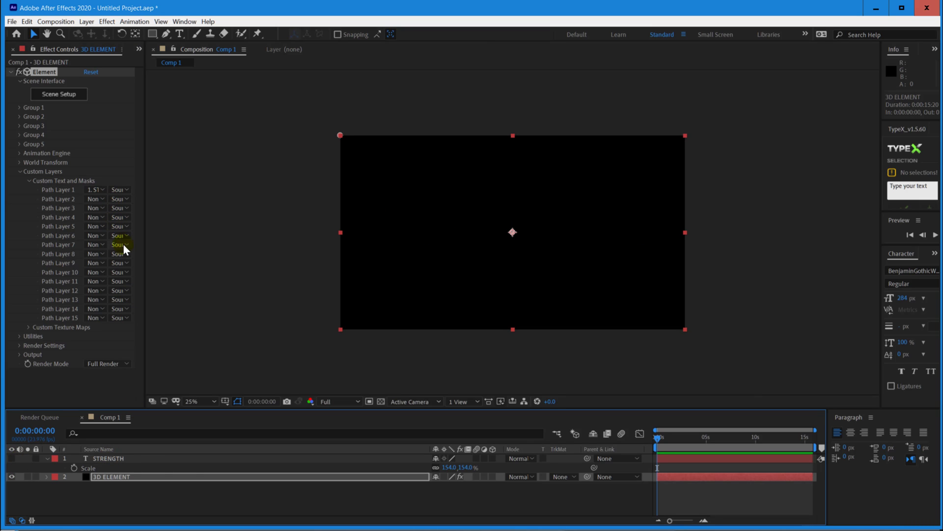
key(Return)
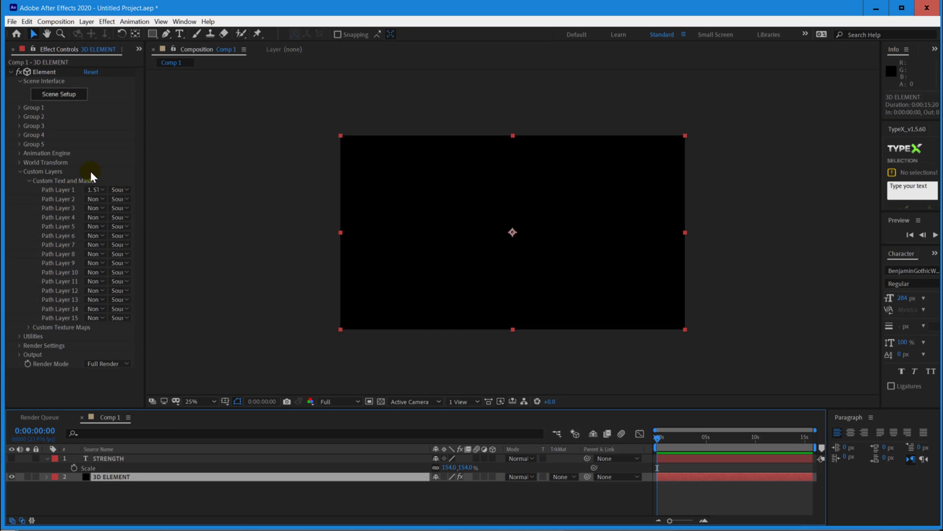
Open the Element effect's Scene Setup and extrude the STRENGTH text path into a 3D model.
click(69, 97)
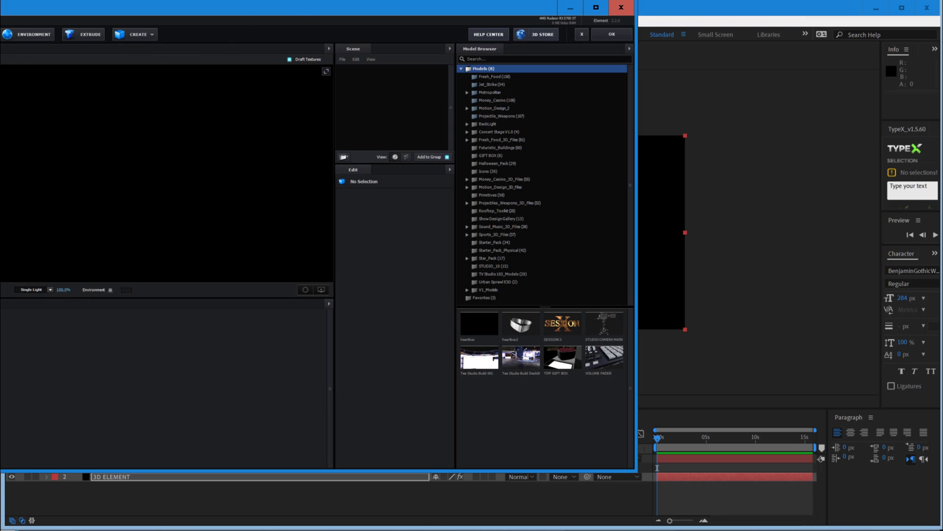
drag(283, 12, 529, 37)
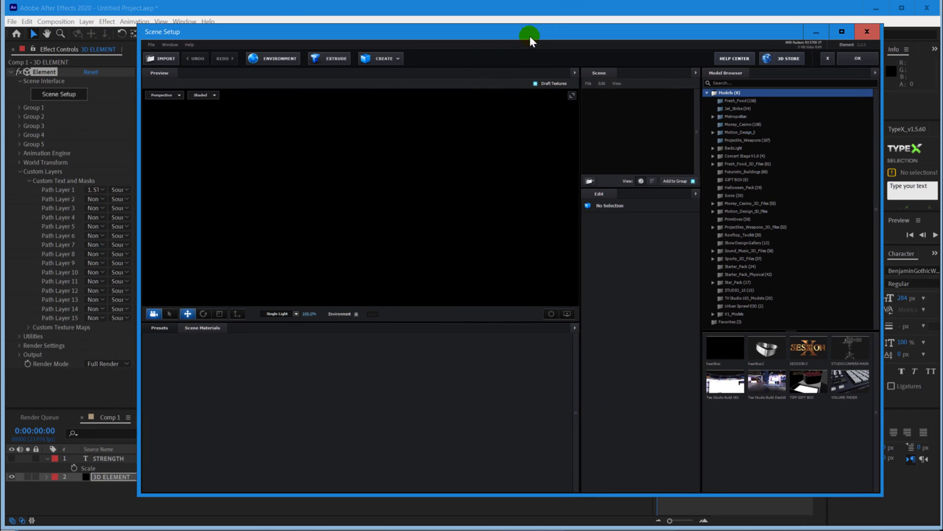
click(336, 59)
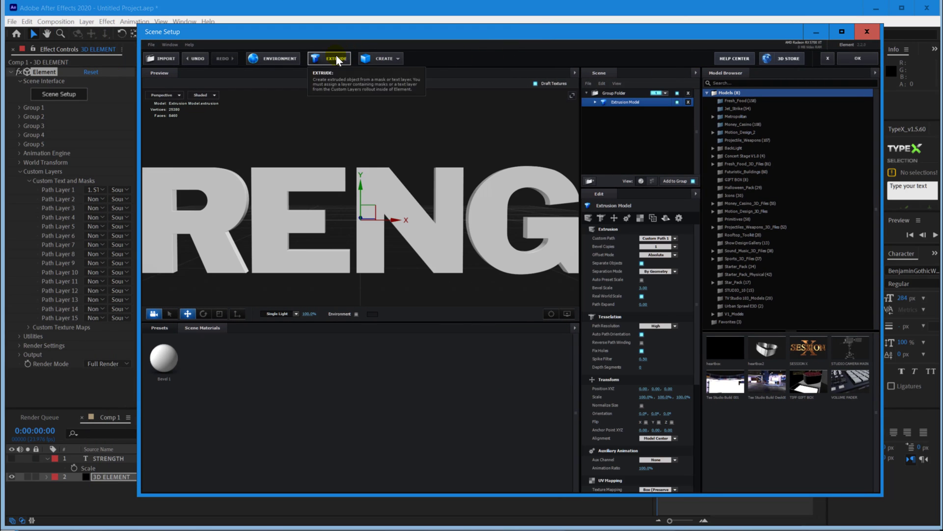
drag(406, 192, 379, 191)
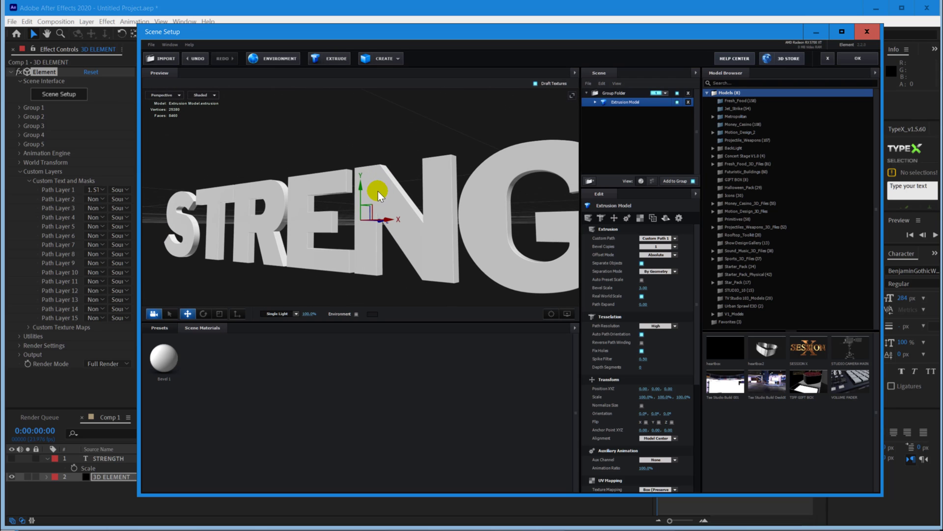
Display the Bevels preset collection and widen the Scene Setup window to enlarge the preview.
click(162, 326)
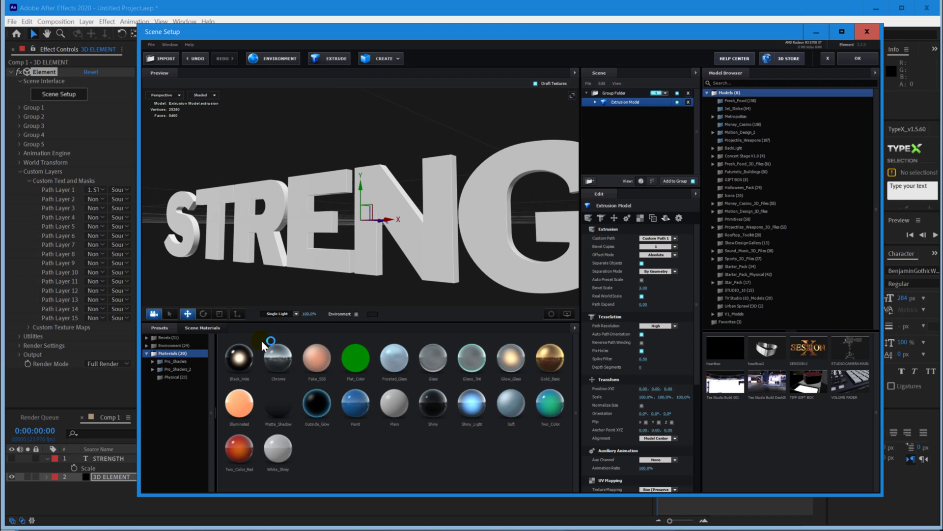
click(147, 353)
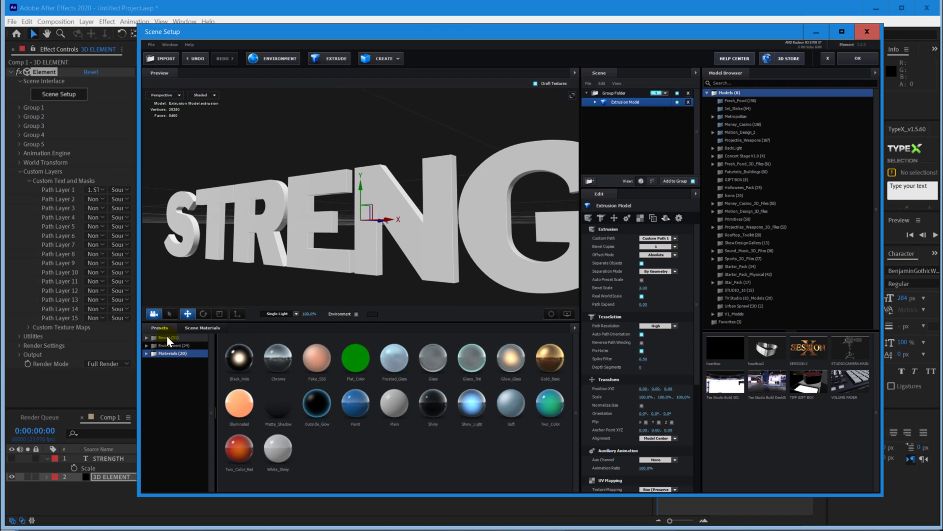
click(165, 338)
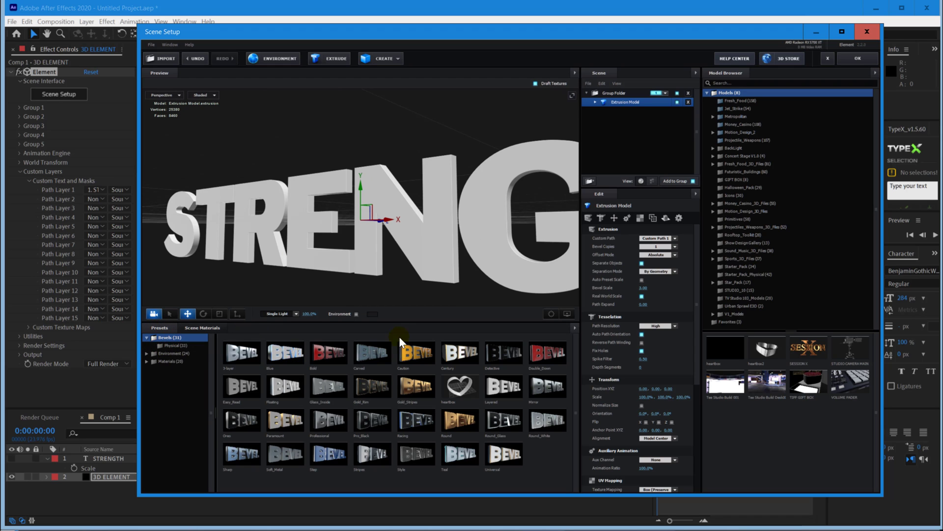
drag(137, 216, 16, 218)
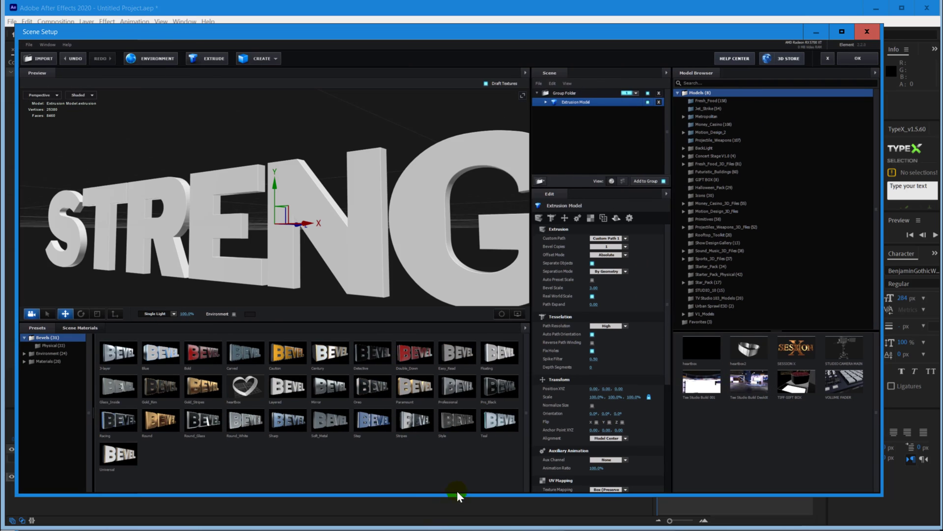
Try the Bold bevel preset on the extruded STRENGTH model and inspect it in the preview.
click(204, 352)
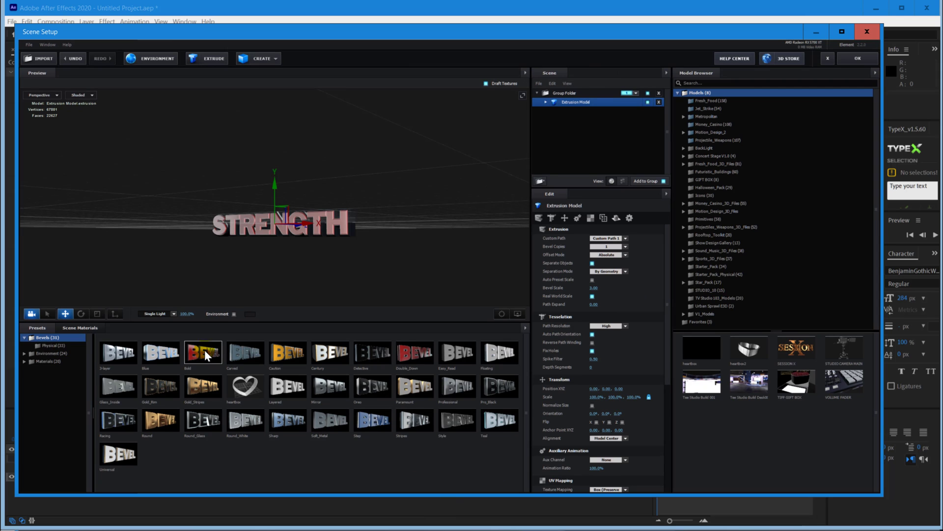
scroll(303, 245, up, 8)
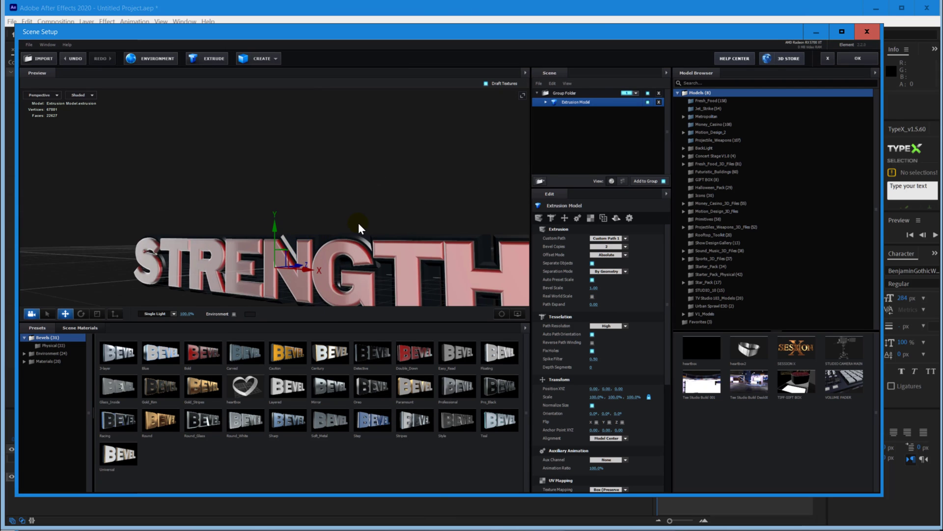
drag(358, 223, 390, 211)
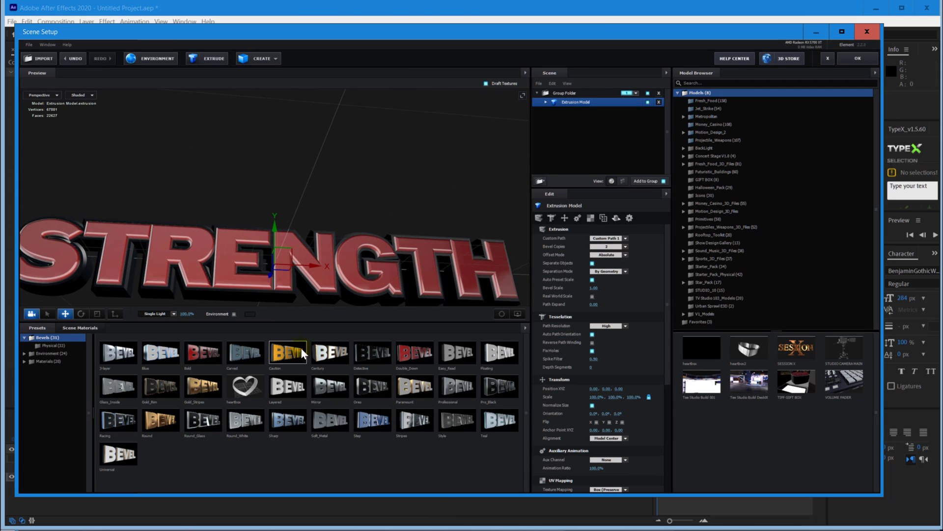
Try the Century, Carved and Teal bevel presets on the STRENGTH model, inspecting the extrusion from different angles.
click(329, 355)
drag(331, 240, 305, 280)
click(249, 350)
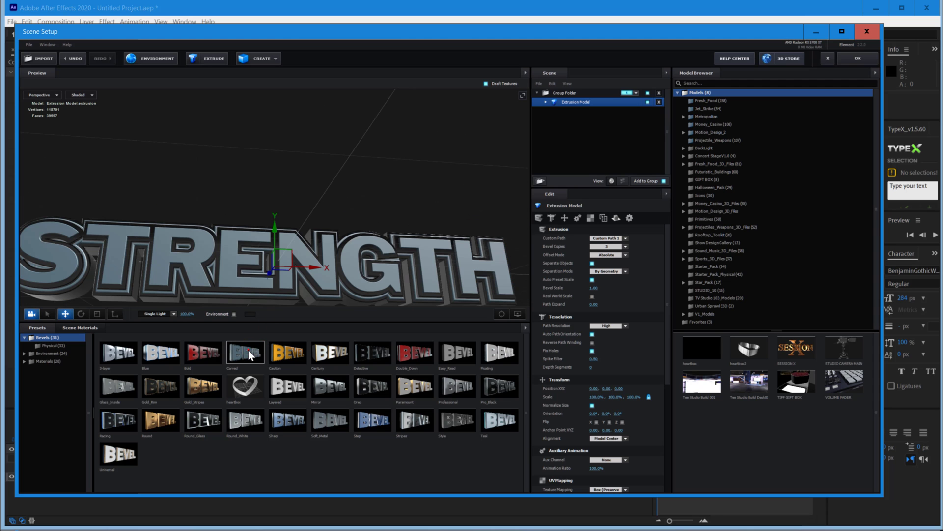
drag(420, 229, 443, 323)
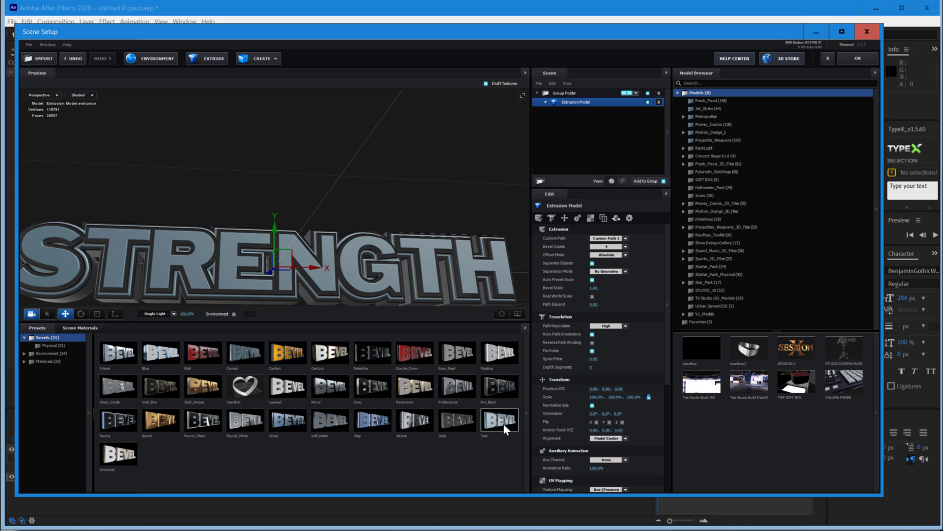
mouse_move(361, 247)
mouse_down()
mouse_move(353, 270)
mouse_move(343, 253)
mouse_move(353, 240)
mouse_move(368, 252)
mouse_move(360, 258)
mouse_up()
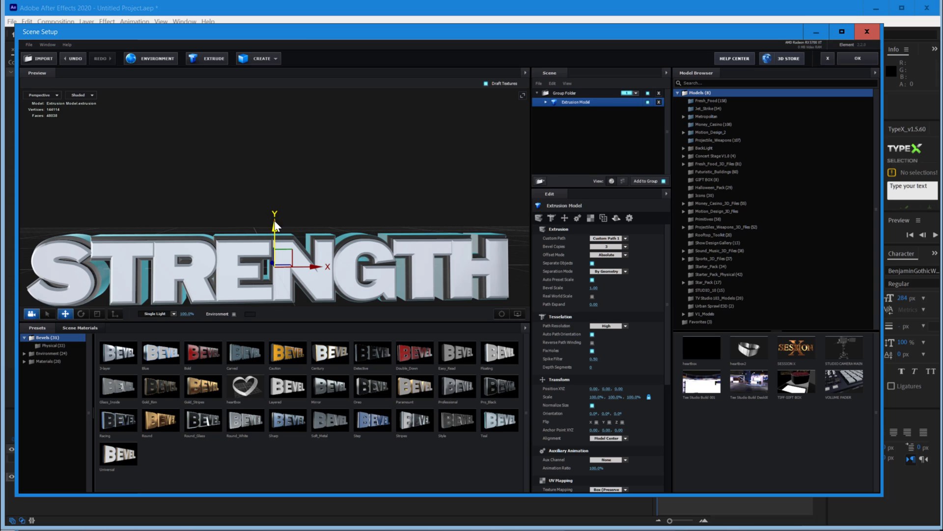
Raise the STRENGTH model along the Y axis to the middle of the preview and try the Round_White bevel preset.
drag(275, 225, 274, 181)
click(254, 422)
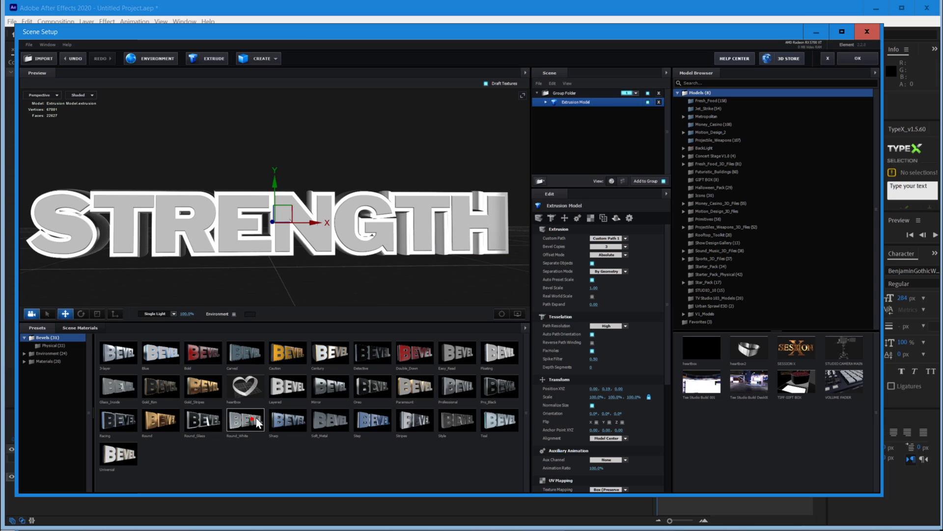
drag(329, 179, 371, 211)
scroll(371, 212, up, 3)
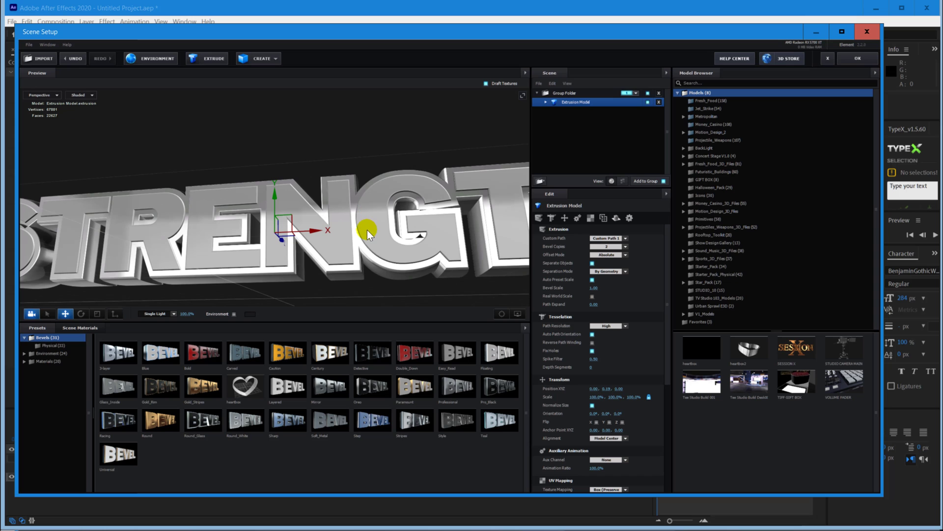
mouse_move(276, 194)
mouse_down()
mouse_move(274, 157)
mouse_move(269, 181)
mouse_up()
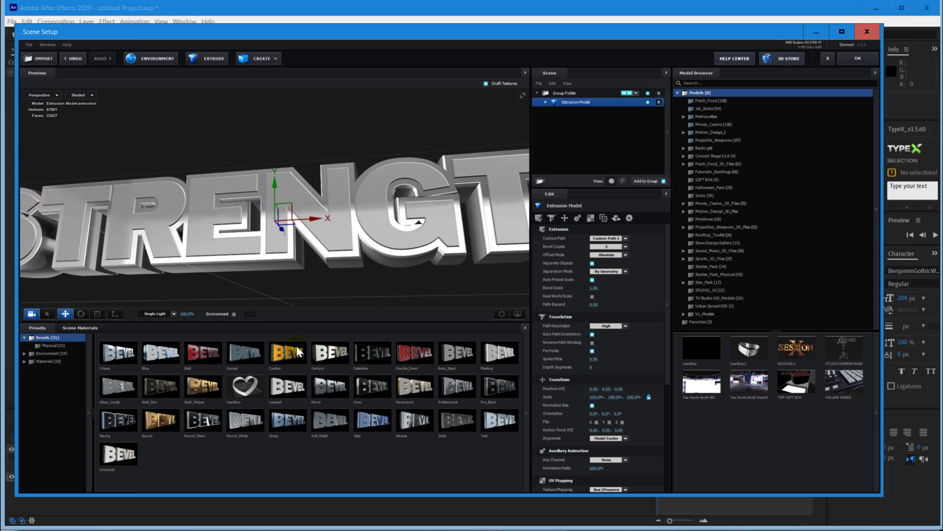
Try the Sharp and Step bevel presets on the STRENGTH model and inspect their edges.
click(291, 420)
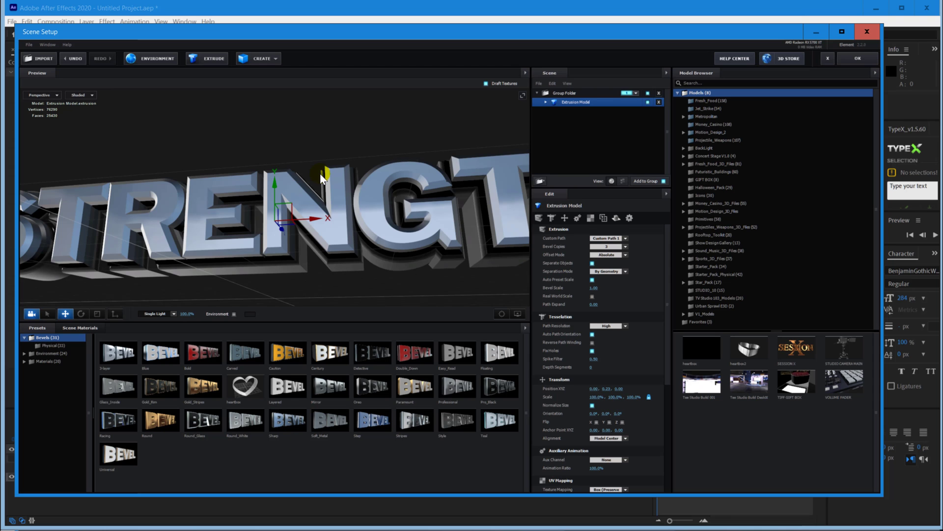
drag(338, 184, 373, 214)
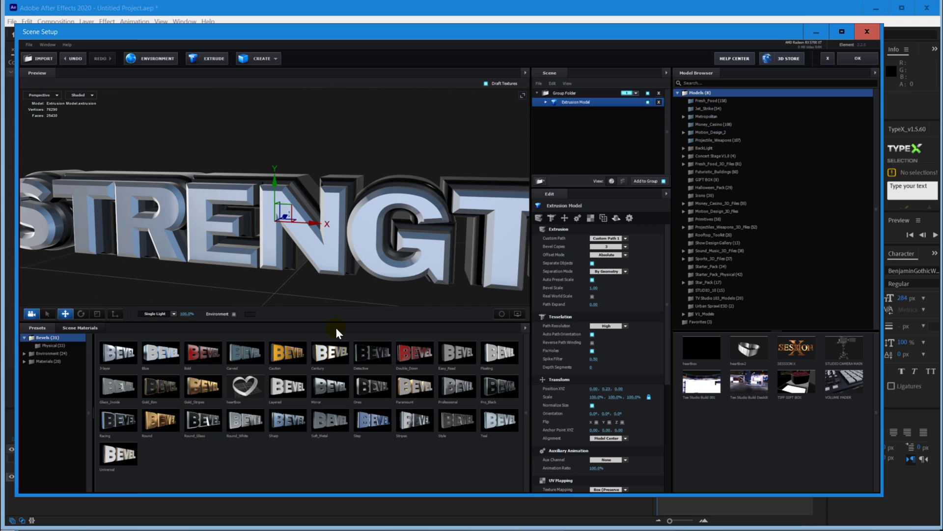
click(364, 419)
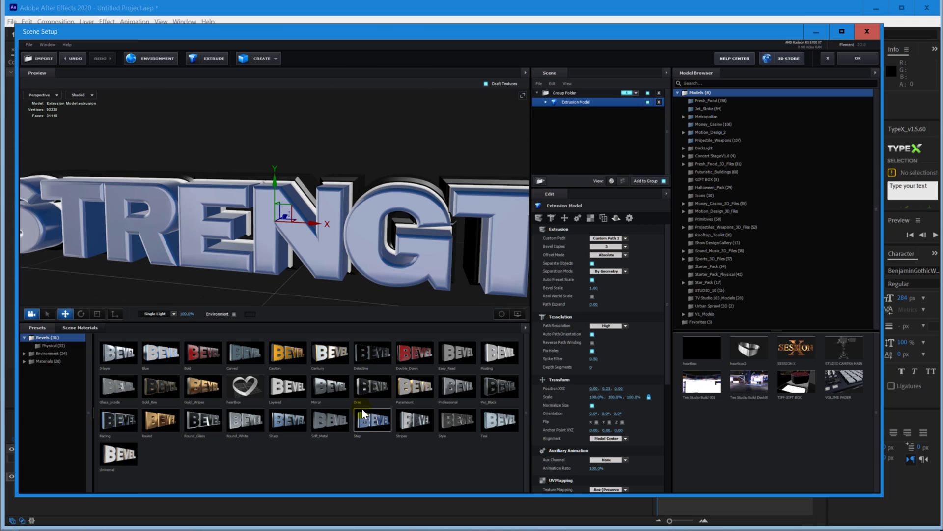
mouse_move(367, 255)
mouse_down()
mouse_move(340, 247)
mouse_move(379, 223)
mouse_move(376, 194)
mouse_move(373, 246)
mouse_up()
Compare the Teal and Carved bevel presets on the STRENGTH model from the front and the side.
click(489, 423)
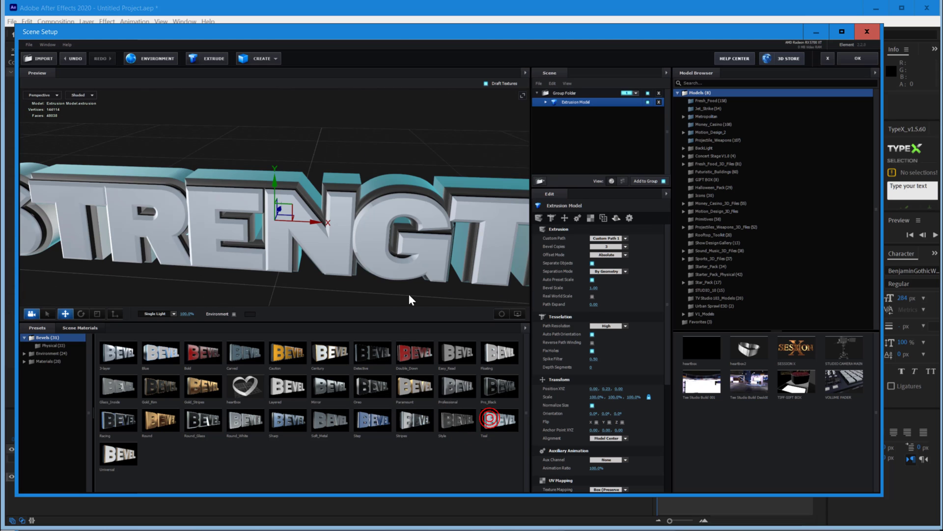
drag(409, 294, 376, 226)
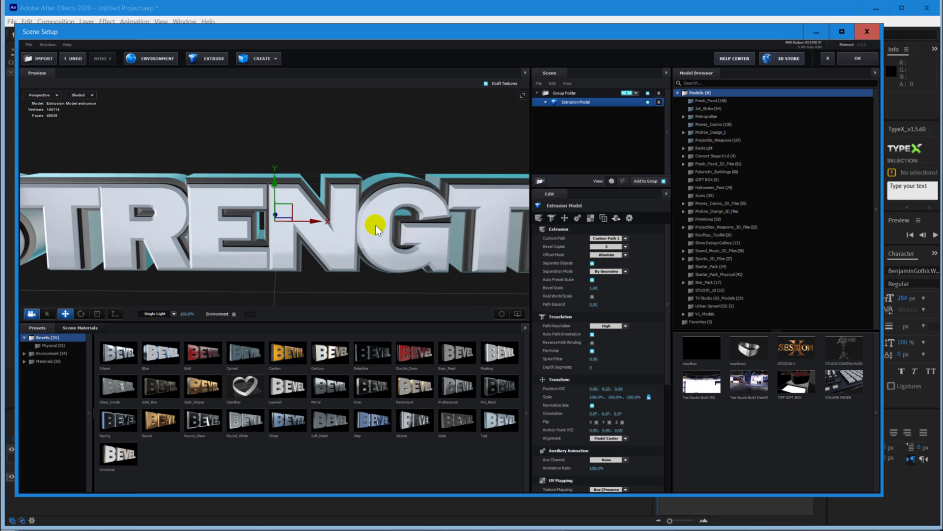
click(243, 354)
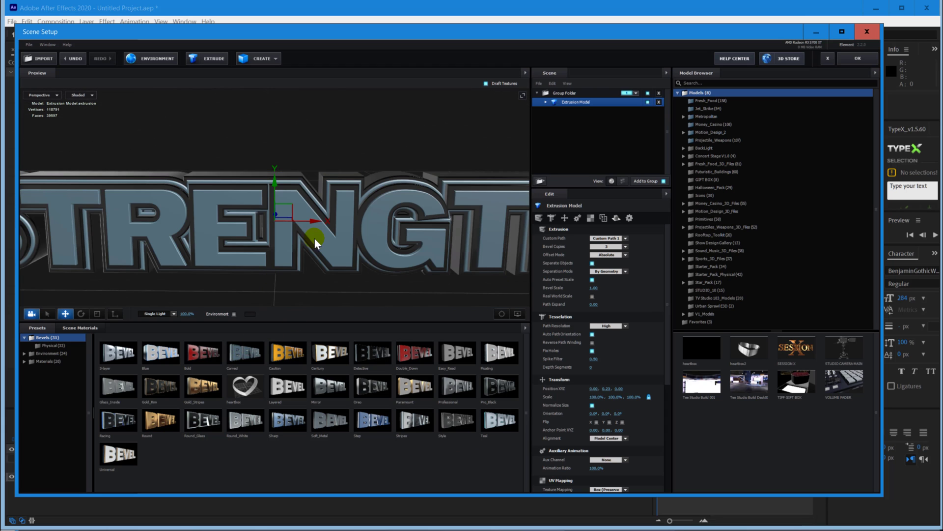
drag(315, 239, 295, 231)
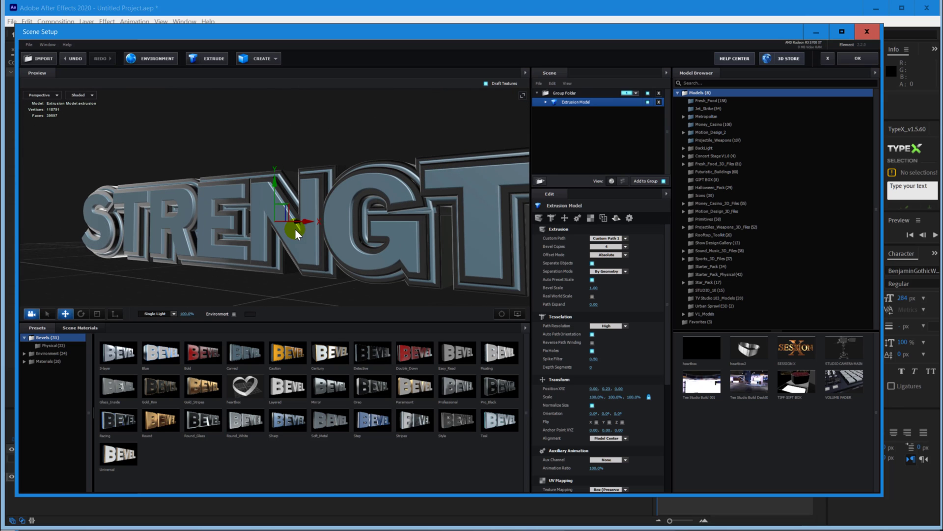
Try the Round_White preset from the Physical bevels on the STRENGTH model and inspect it in the preview.
click(47, 346)
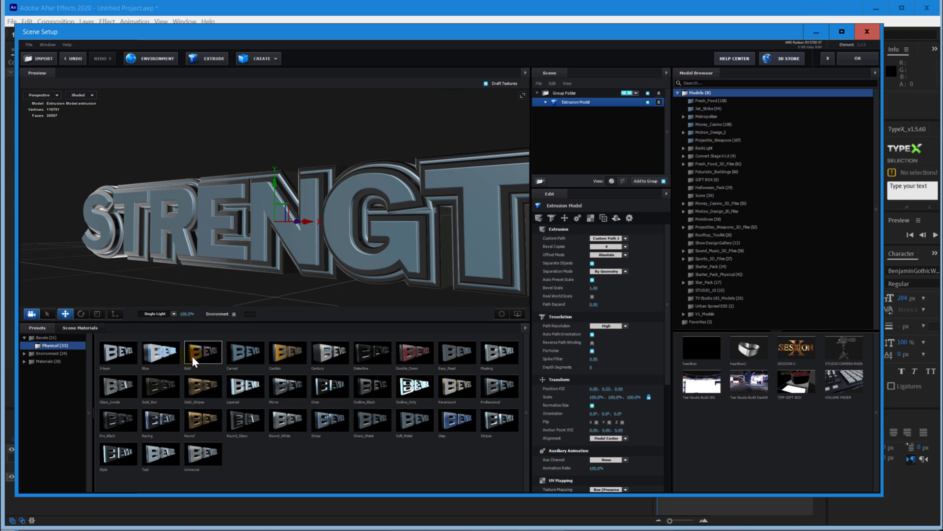
double_click(285, 414)
click(281, 190)
scroll(224, 241, down, 8)
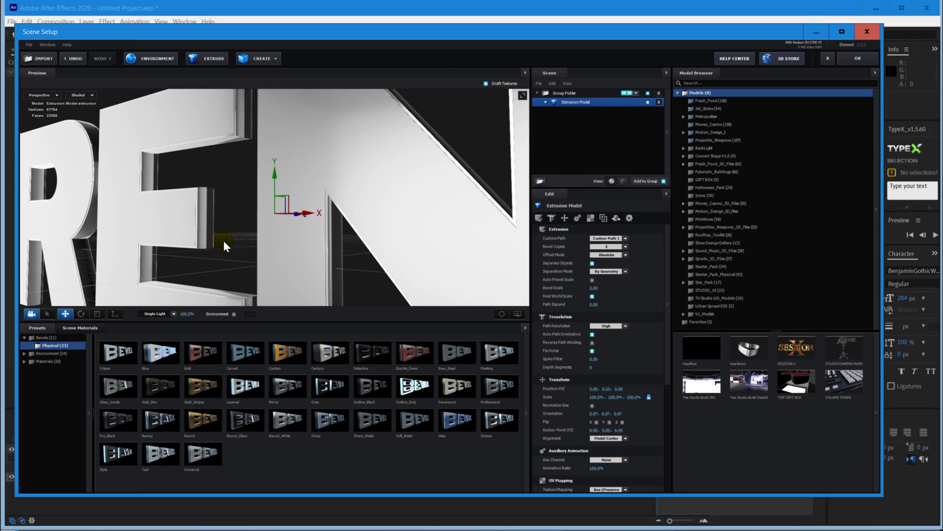
mouse_move(220, 205)
mouse_down()
mouse_move(244, 246)
mouse_move(259, 204)
mouse_up()
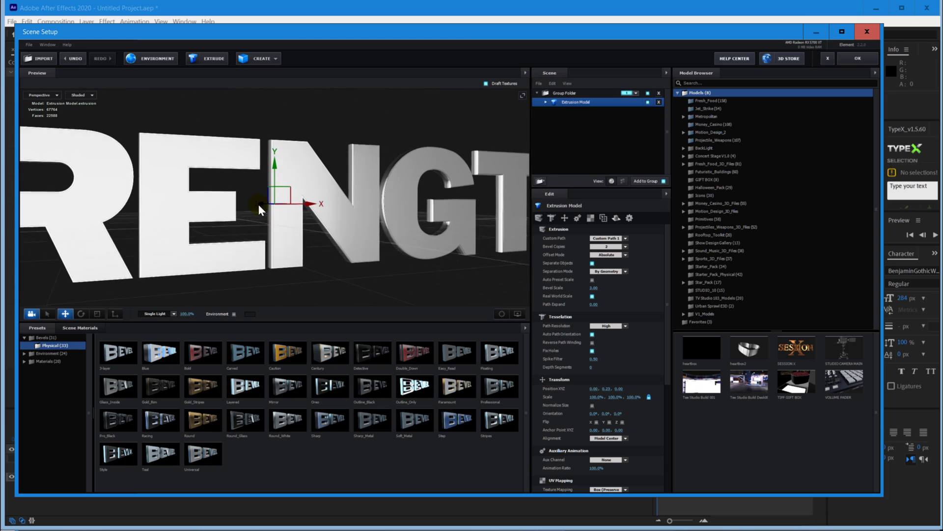
Try the Physical Blue bevel preset on the STRENGTH model and view it from an angle.
click(171, 346)
click(355, 197)
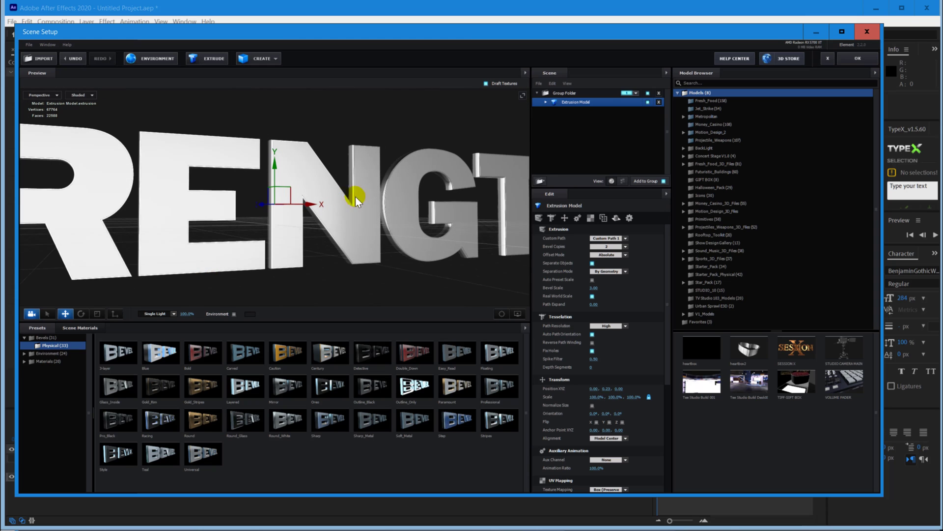
drag(315, 248, 337, 253)
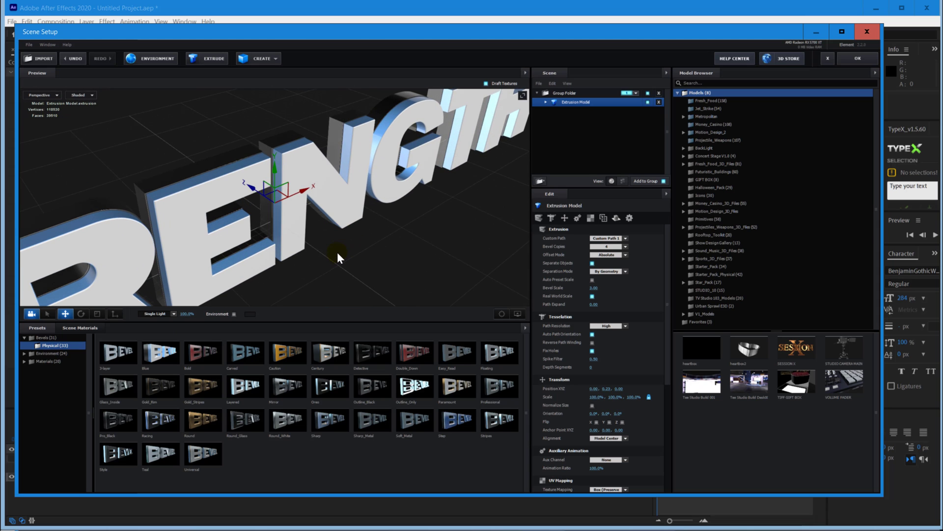
Try the Physical Step and Floating bevel presets on the STRENGTH model.
click(455, 425)
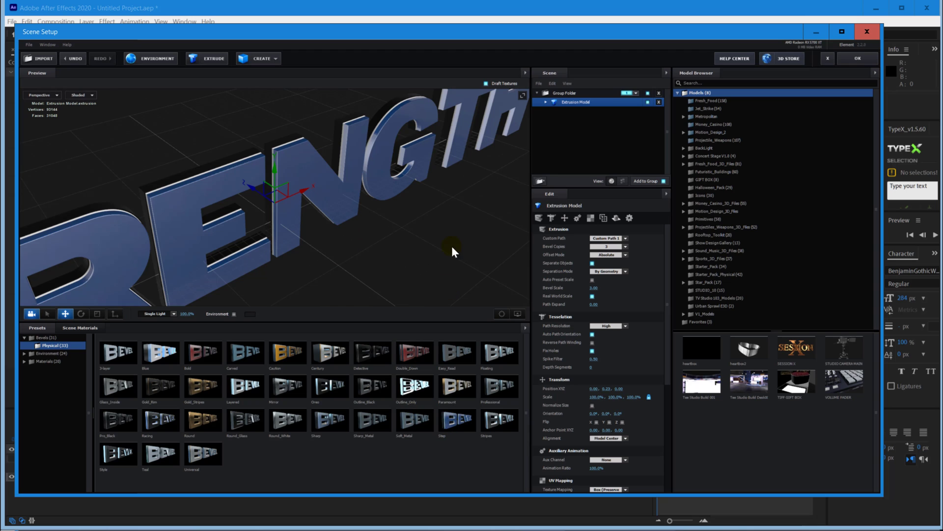
click(494, 351)
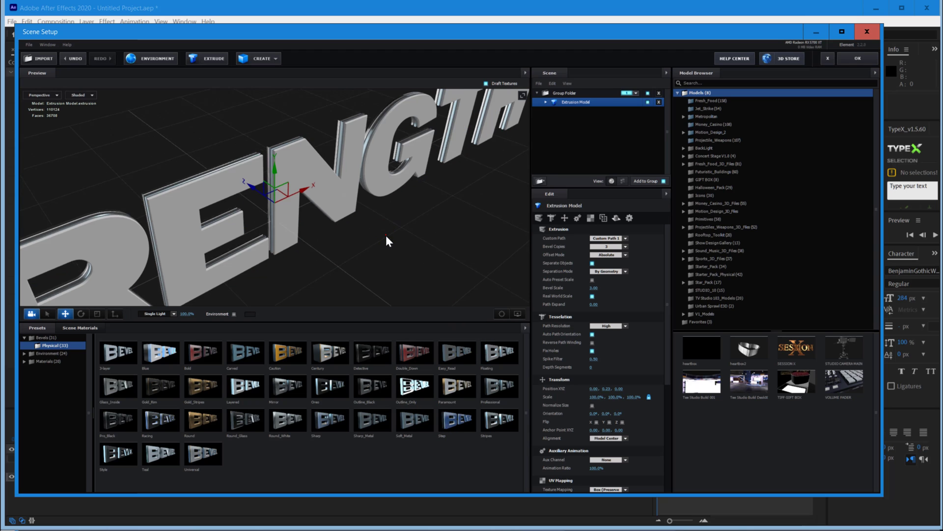
drag(385, 235, 425, 314)
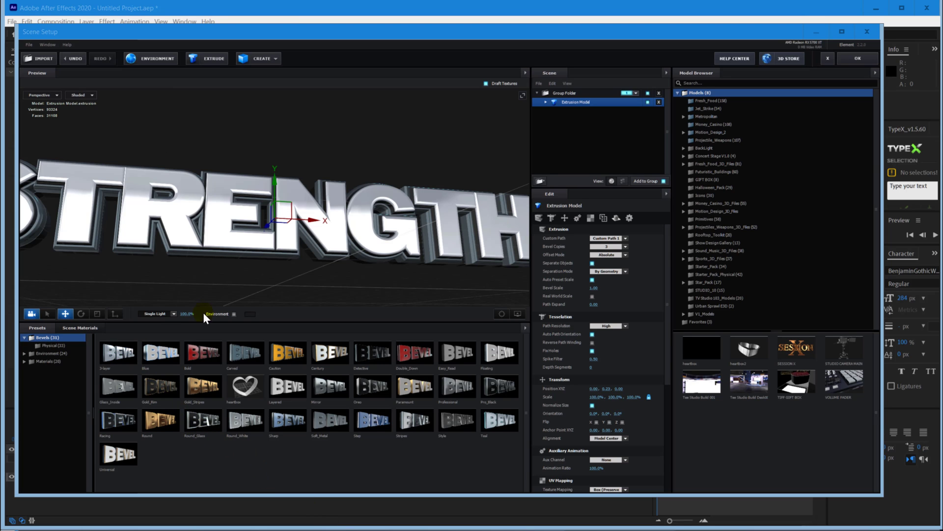
Accept the Element scene setup and add a two-node camera with the 50mm preset to the composition.
mouse_move(328, 202)
mouse_down()
mouse_move(324, 152)
mouse_move(317, 220)
mouse_move(344, 213)
mouse_move(326, 199)
mouse_up()
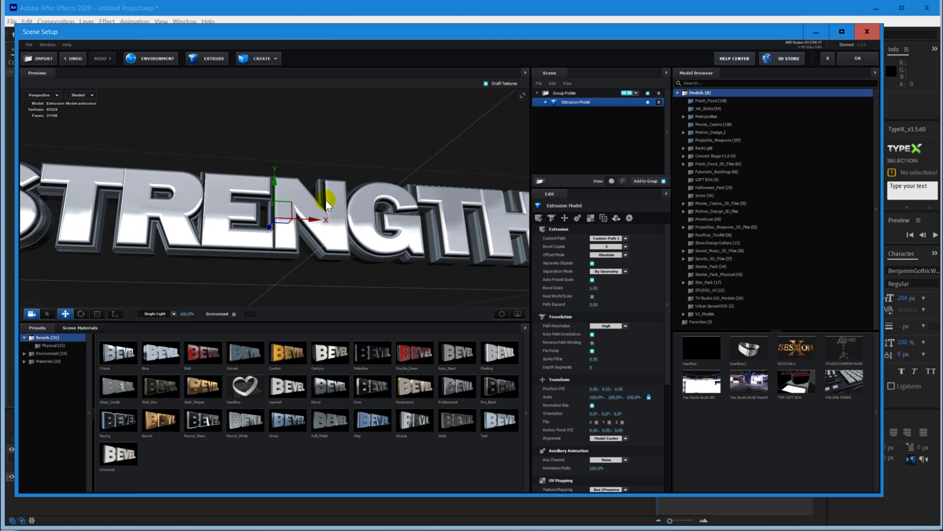
click(867, 61)
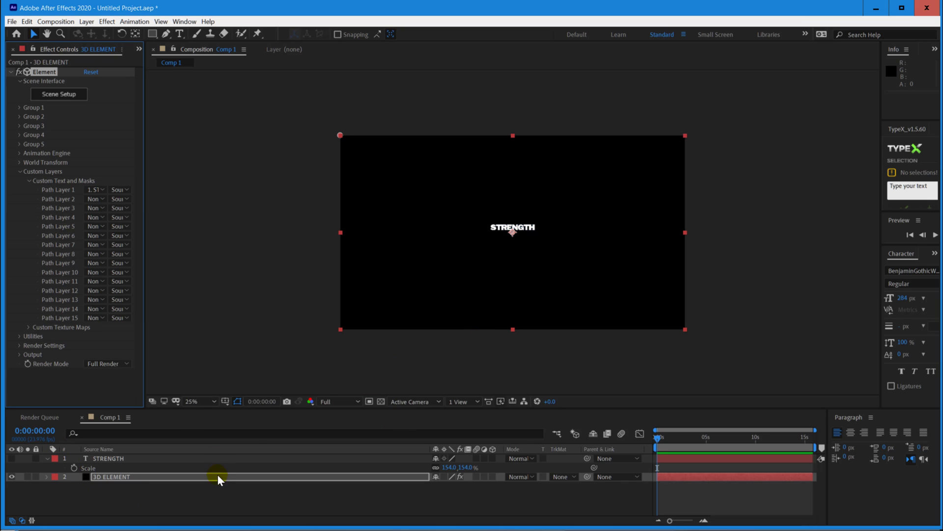
click(210, 491)
right_click(212, 491)
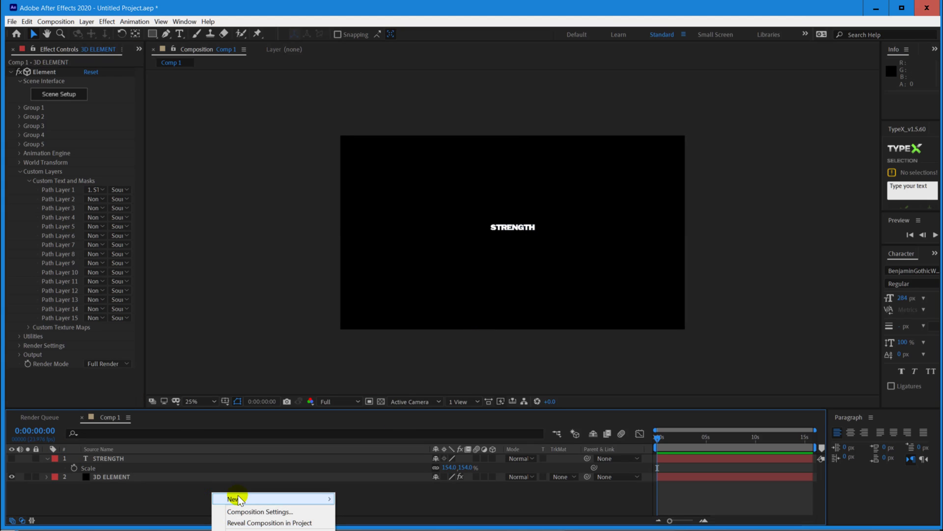
mouse_move(239, 499)
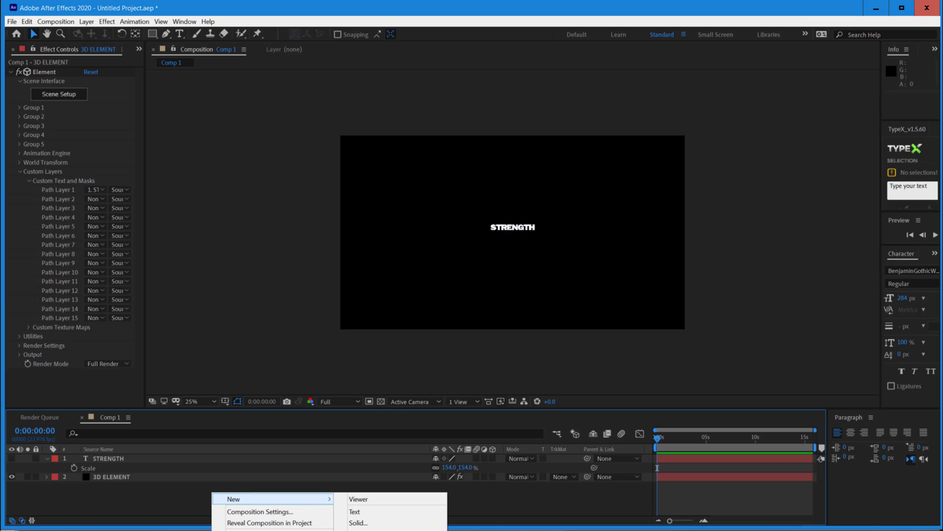
click(359, 530)
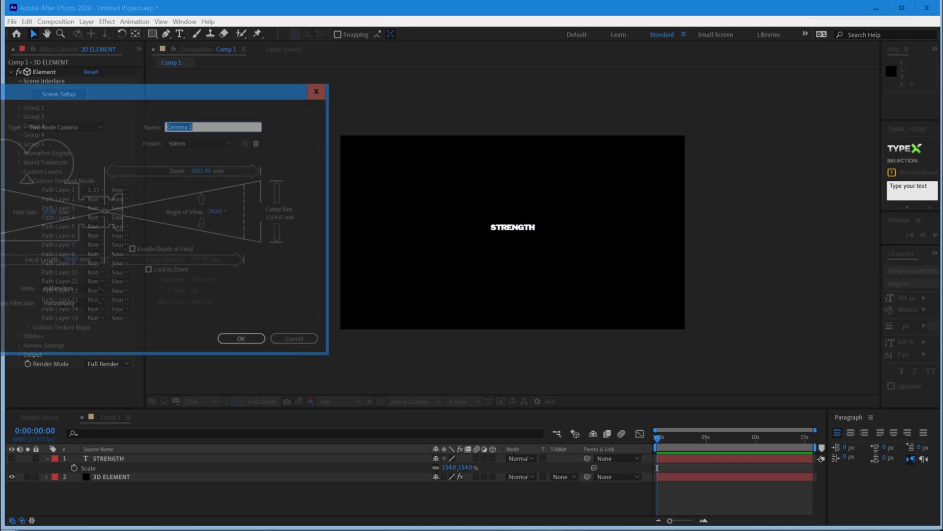
click(243, 340)
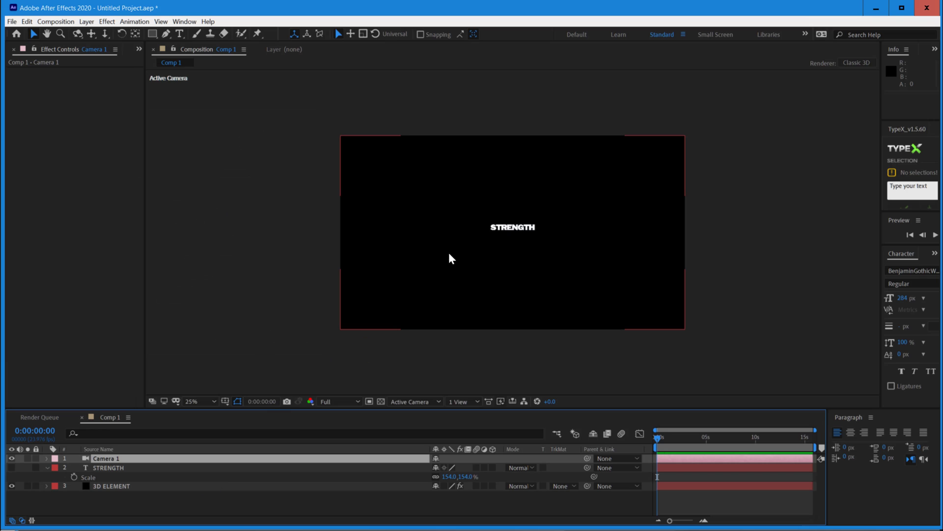
Dolly the camera closer, centre the STRENGTH text and orbit to view it at an angle from its left side.
key(period)
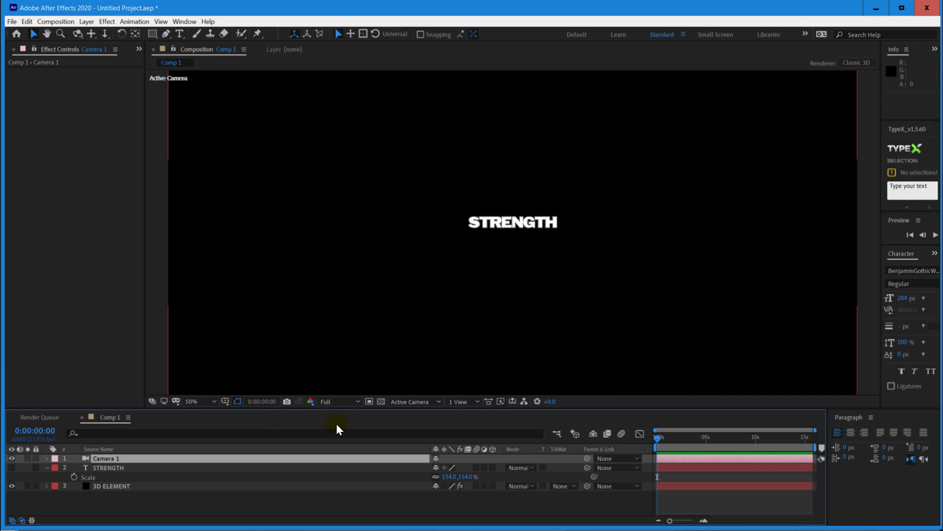
key(c)
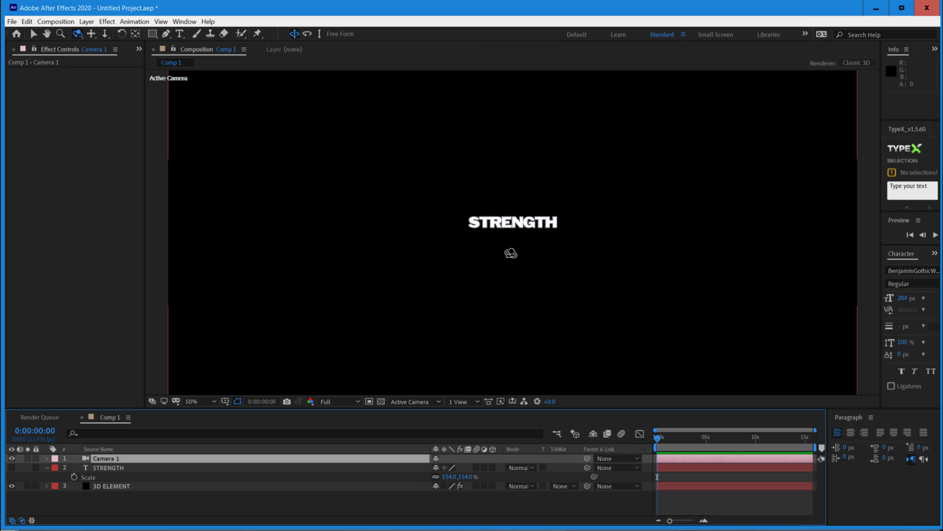
drag(512, 252, 466, 162)
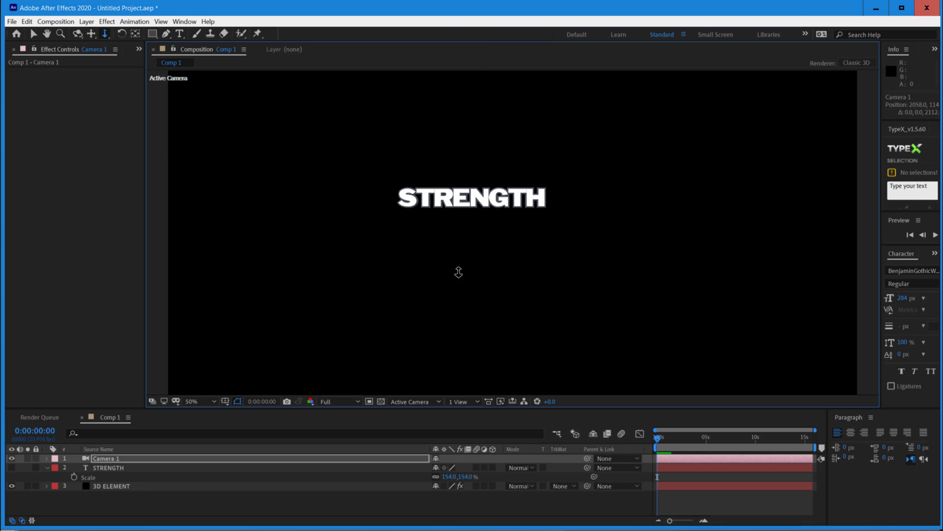
drag(458, 272, 544, 227)
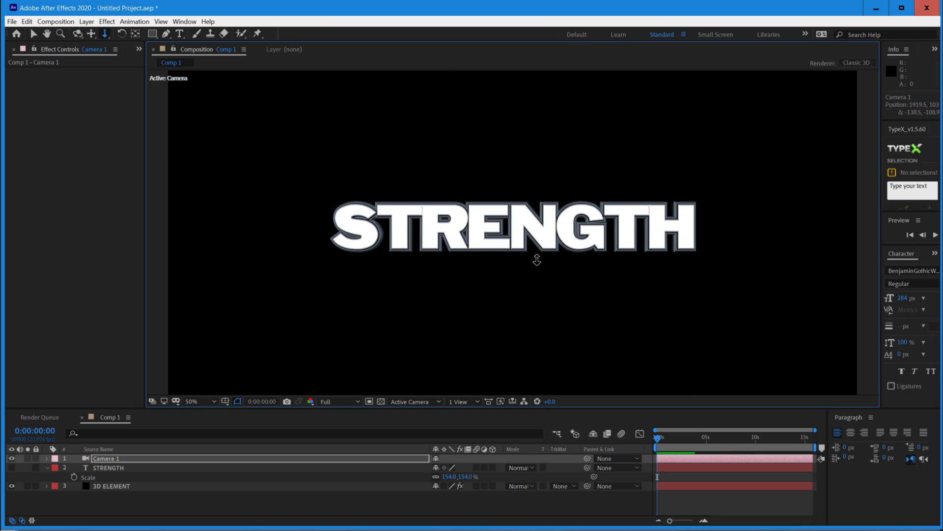
key(c)
mouse_move(536, 260)
mouse_down()
mouse_move(537, 246)
mouse_move(537, 258)
mouse_up()
key(c)
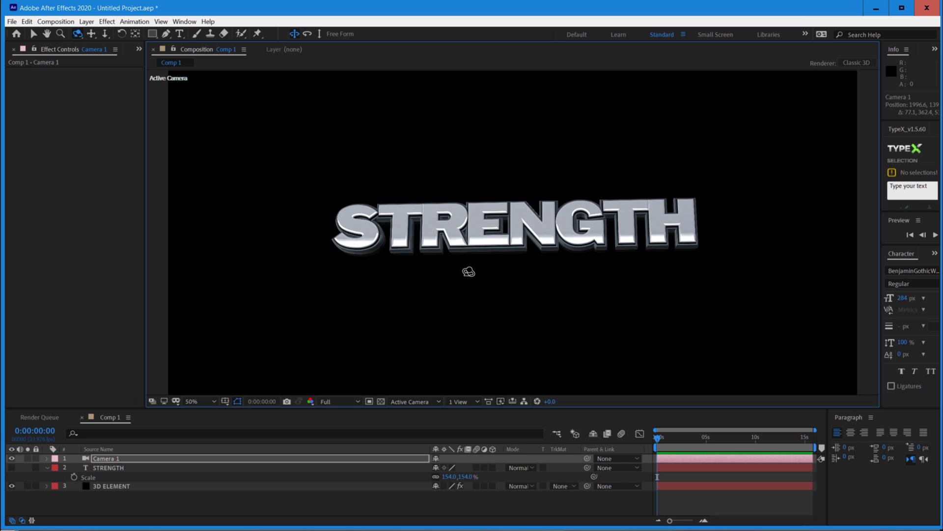
drag(469, 271, 494, 276)
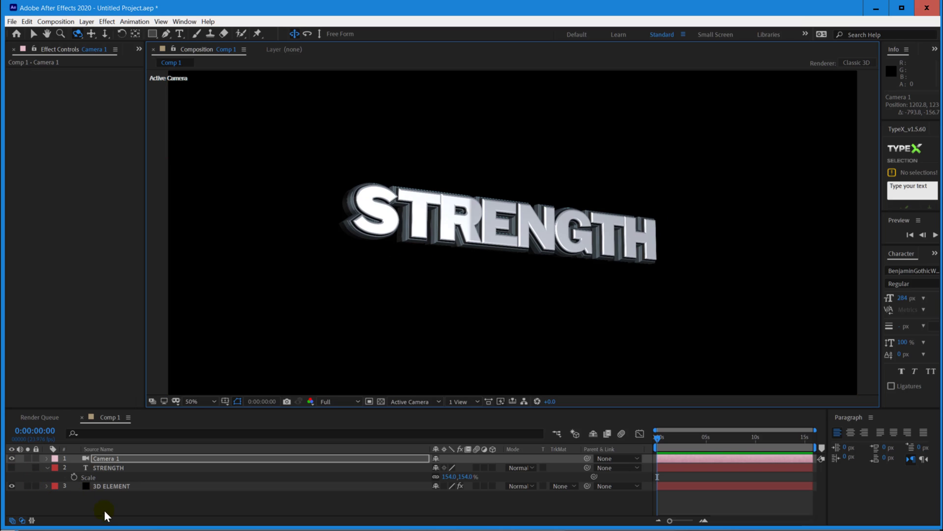
Import the MAIN-SPLASH image from the BLENDSTRENGTH folder inside CLIENT MOCKUPS > BIOLOHEALTH.
click(10, 22)
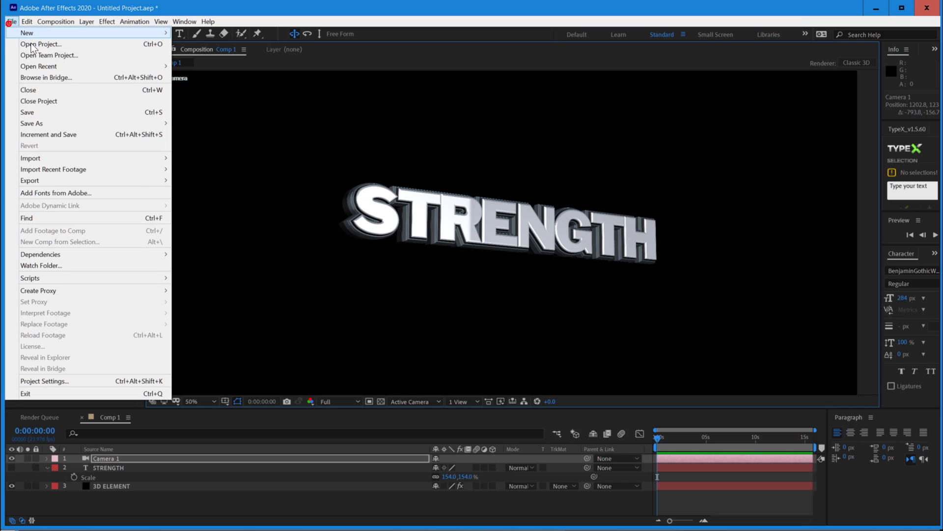
mouse_move(45, 162)
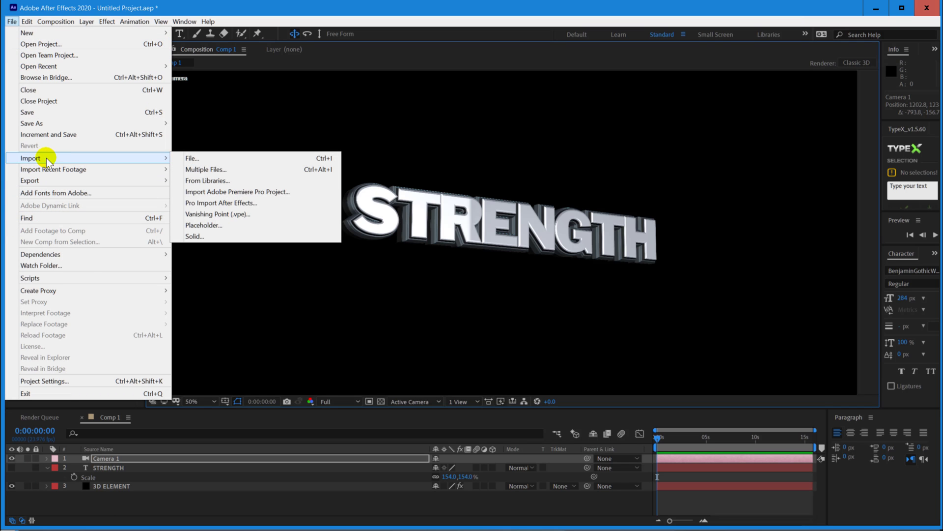
click(192, 159)
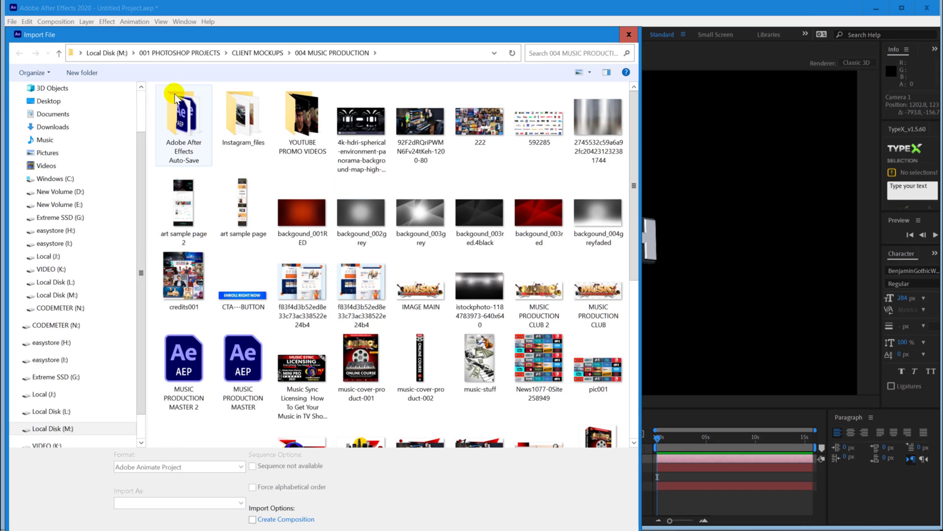
click(257, 53)
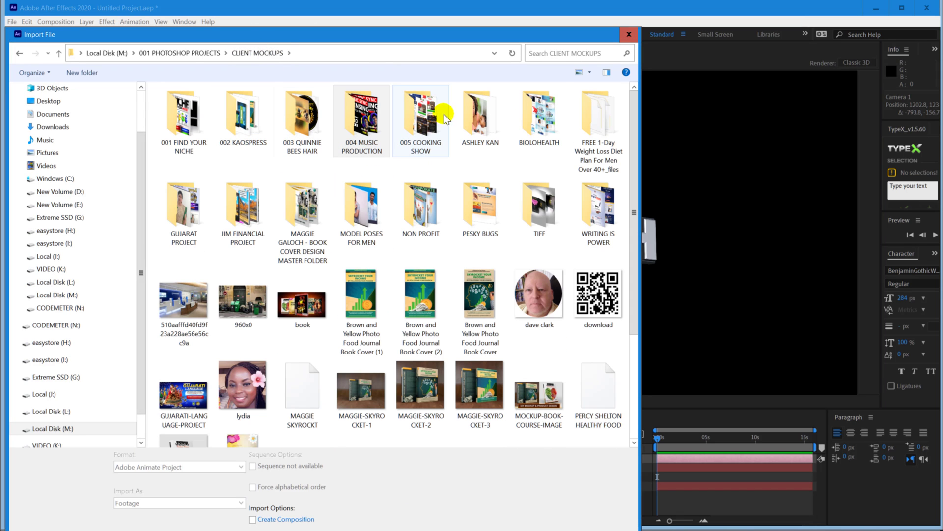
click(539, 115)
double_click(539, 115)
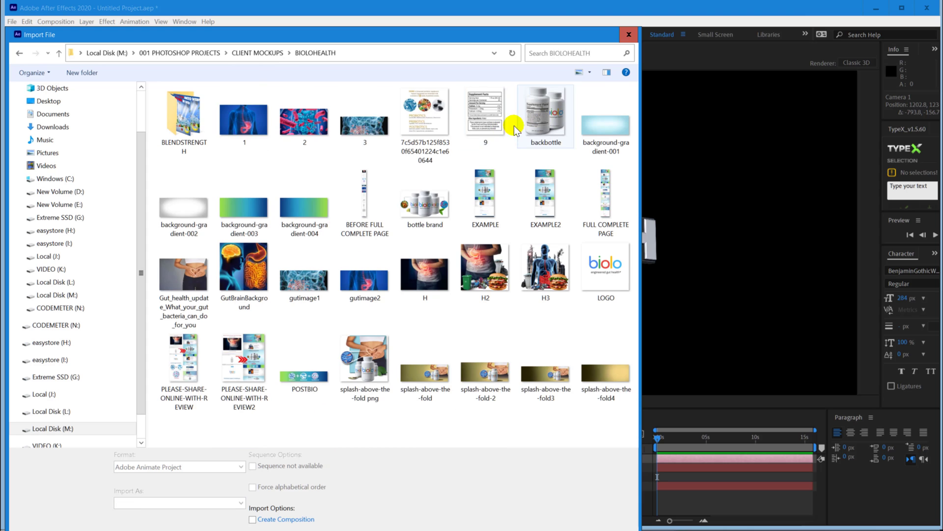
click(183, 116)
double_click(183, 116)
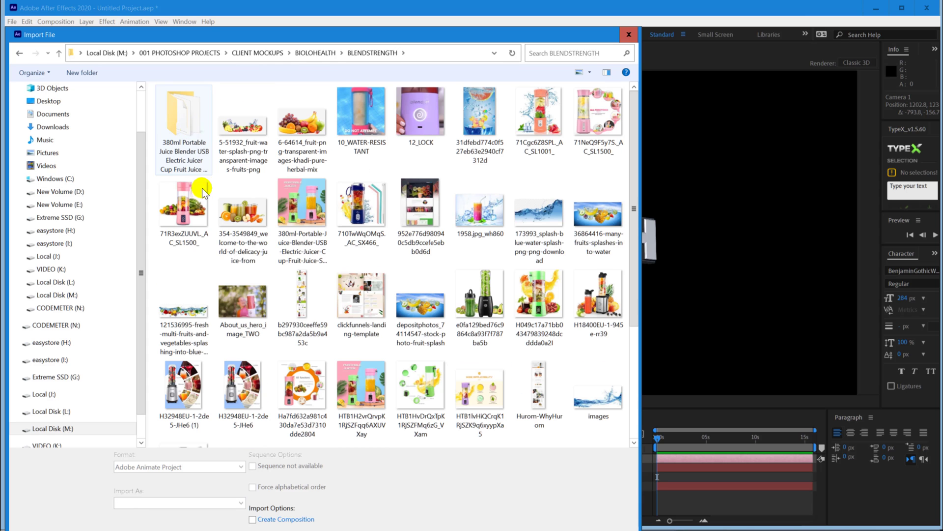
drag(634, 187, 639, 364)
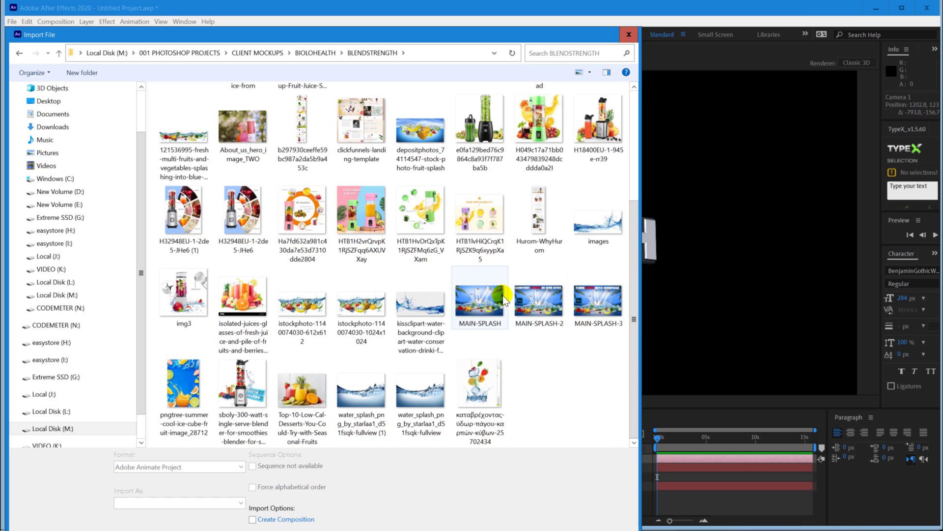
double_click(484, 299)
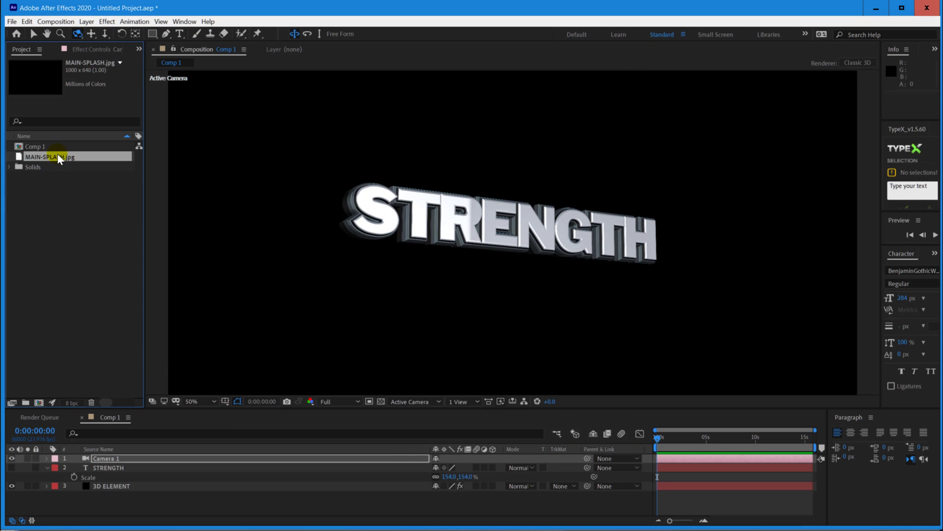
Place MAIN-SPLASH.jpg below the 3D ELEMENT layer and scale it up to about 389% so it fills the frame.
drag(60, 158, 90, 490)
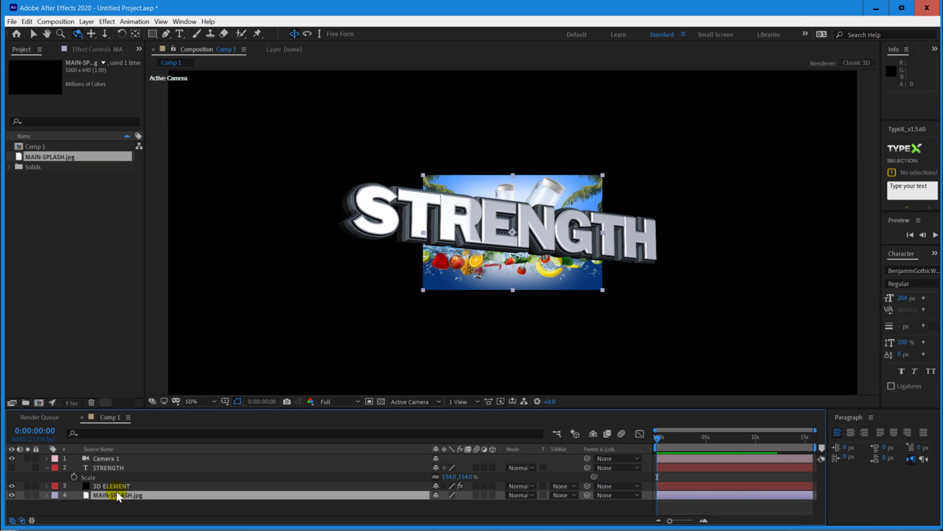
key(comma)
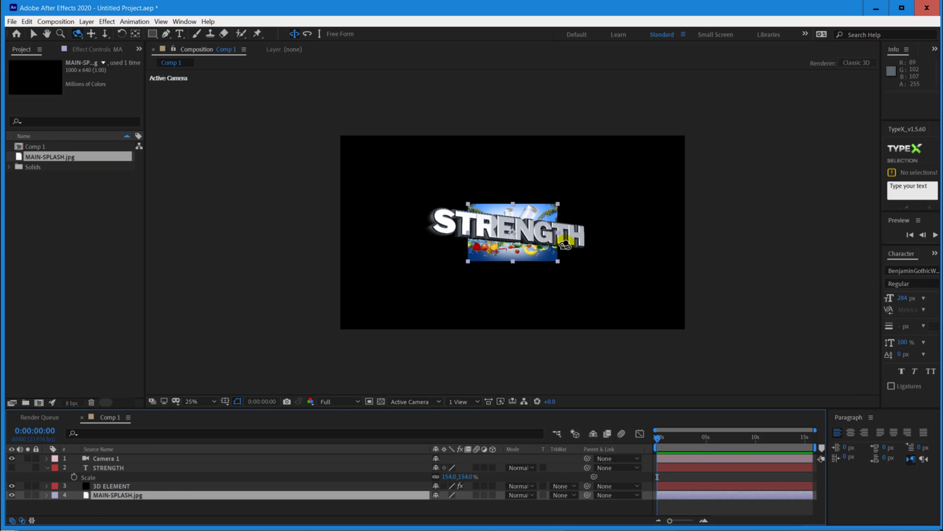
click(33, 34)
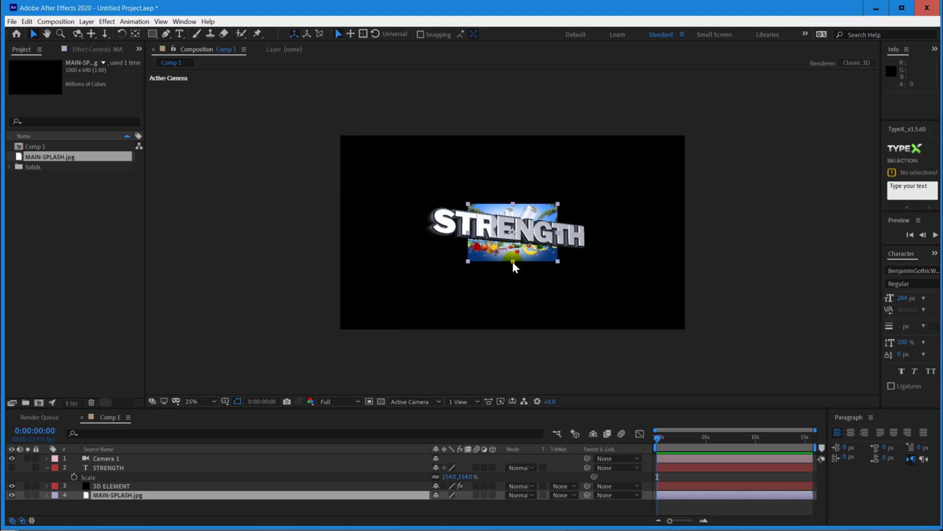
drag(514, 266, 551, 336)
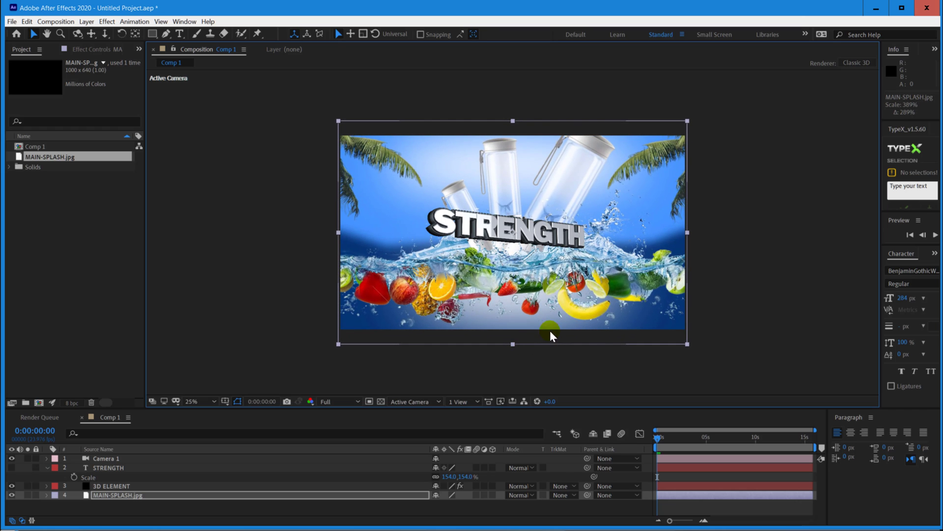
scroll(565, 229, up, 2)
scroll(559, 222, down, 3)
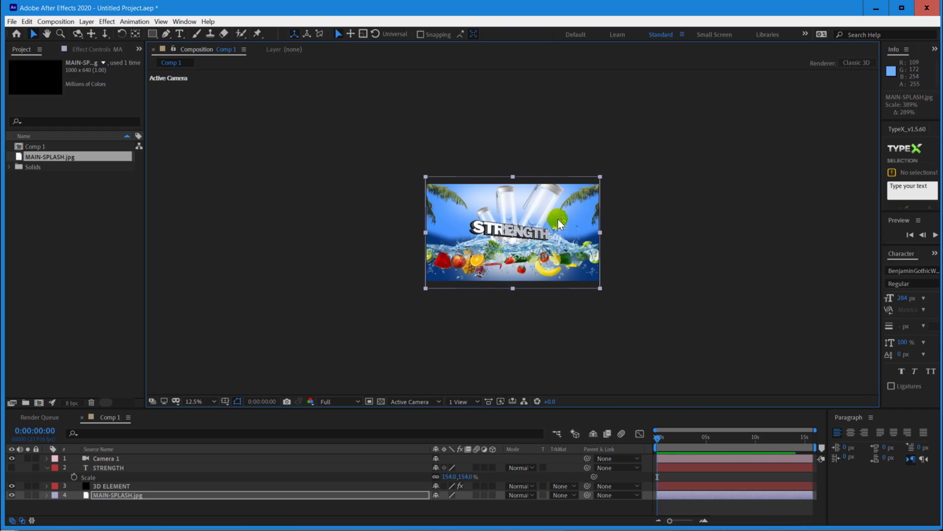
key(.)
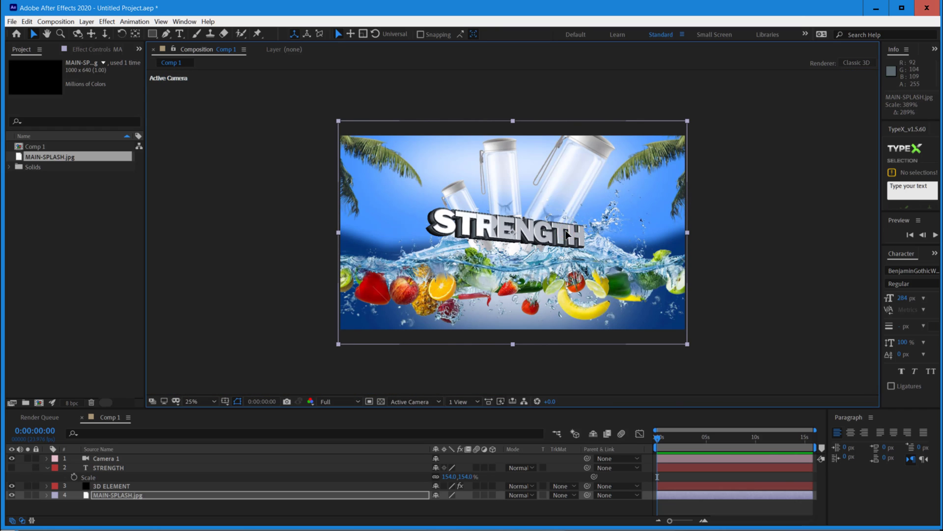
Fit the composition in the viewer and orbit the camera so the STRENGTH text faces almost straight forward.
click(106, 458)
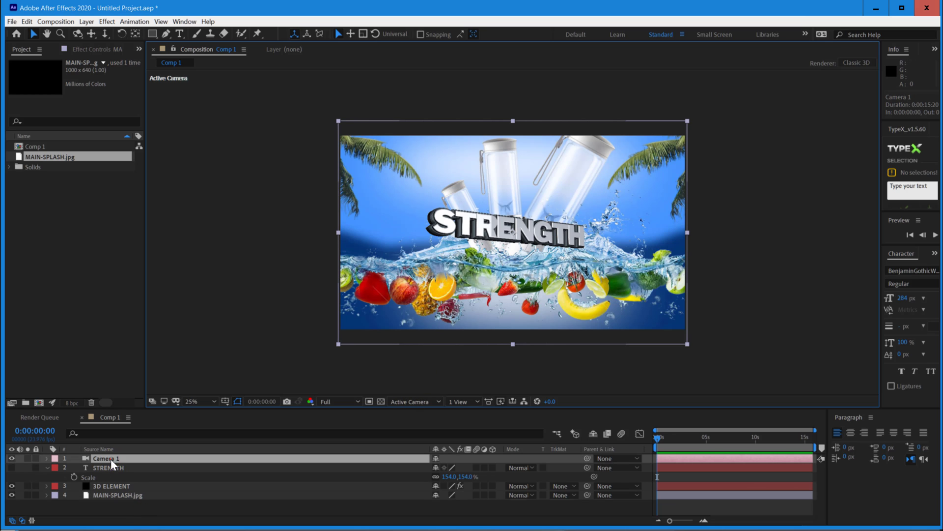
key(.)
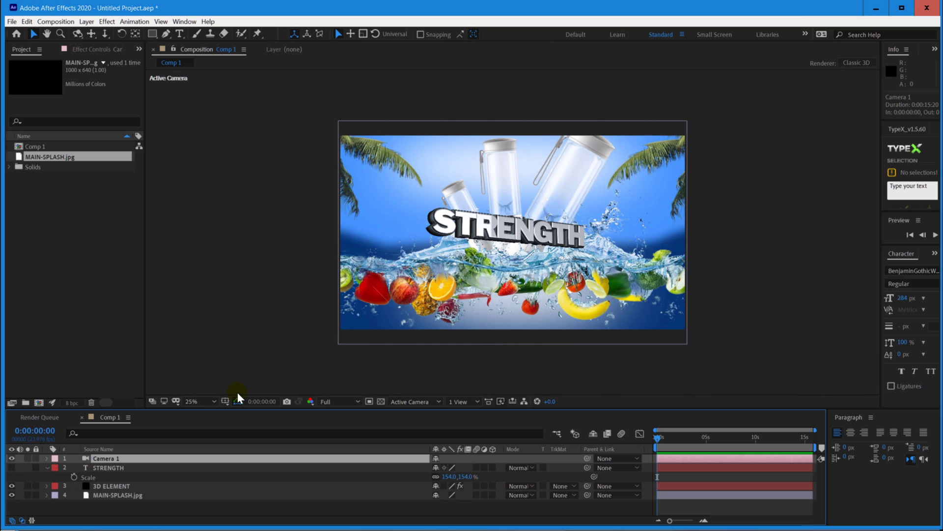
click(209, 401)
click(201, 424)
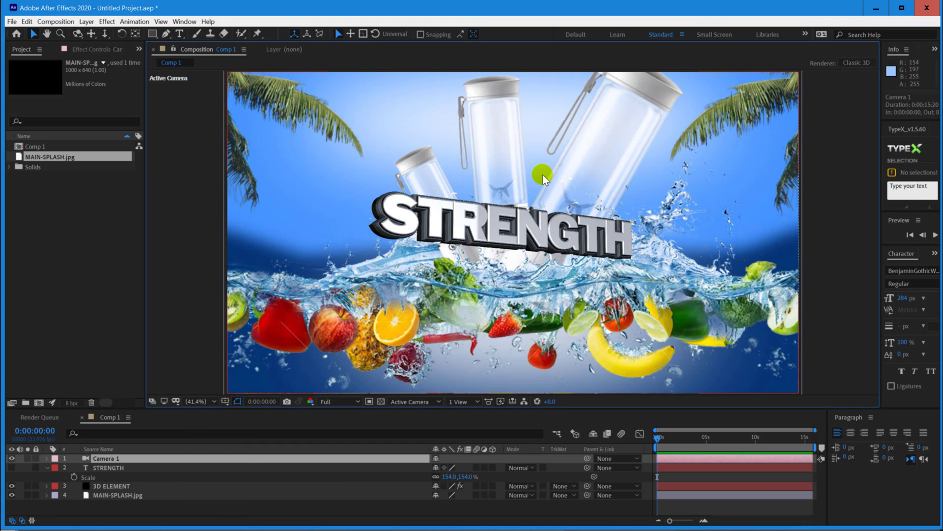
click(549, 197)
key(c)
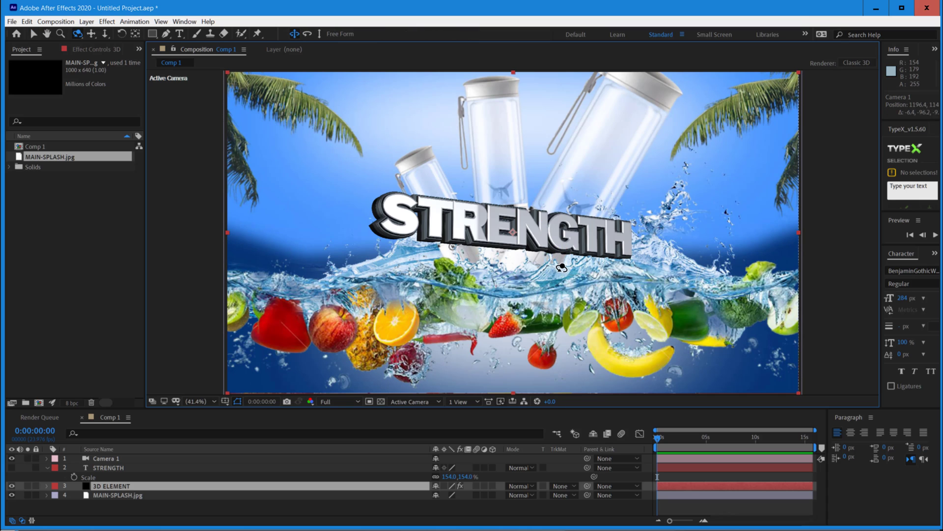
mouse_move(561, 265)
mouse_down()
mouse_move(565, 258)
mouse_move(541, 250)
mouse_move(565, 255)
mouse_up()
Shift the STRENGTH text left to just above the waterline with the camera, and orbit to view it from above.
key(c)
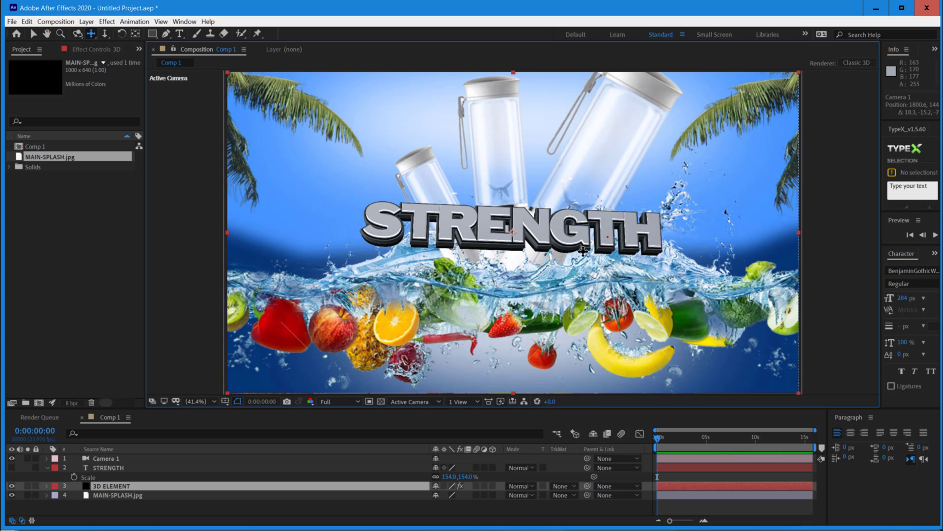
drag(608, 237, 540, 255)
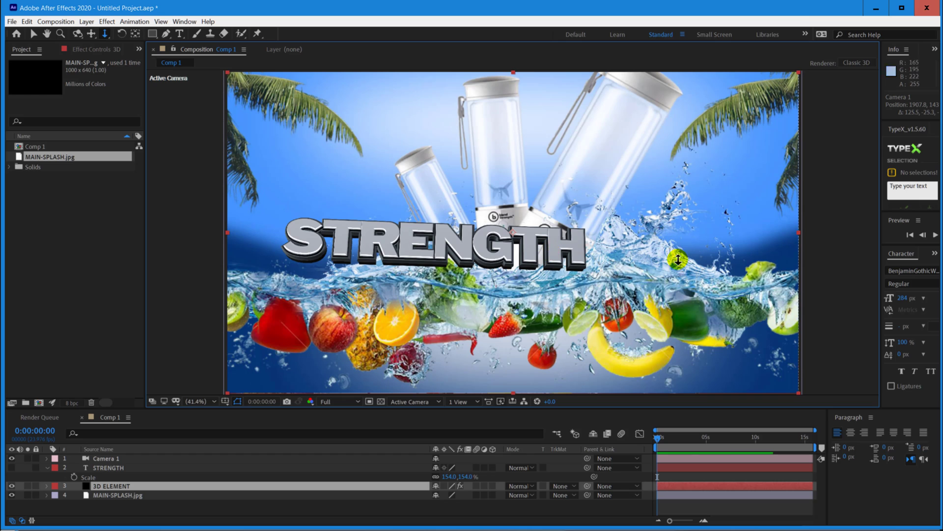
drag(591, 246, 593, 269)
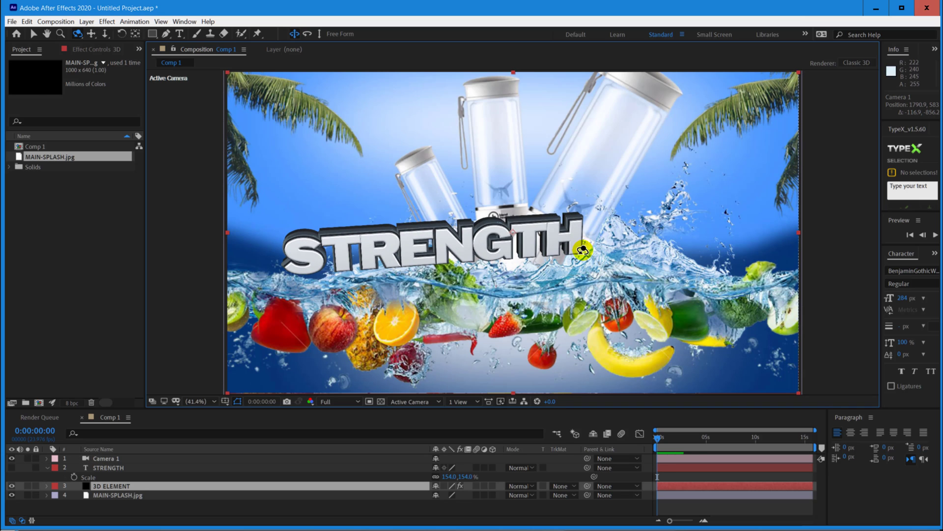
key(c)
scroll(587, 252, down, 2)
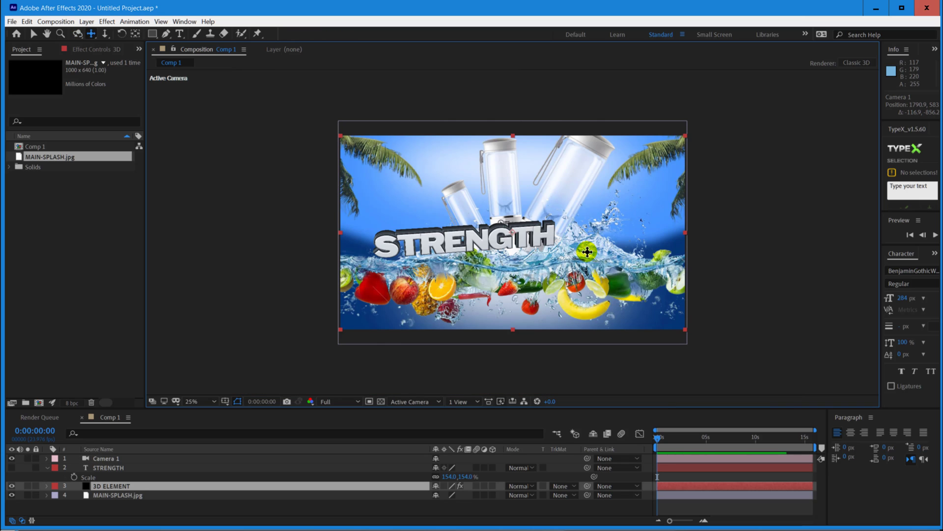
scroll(587, 252, up, 2)
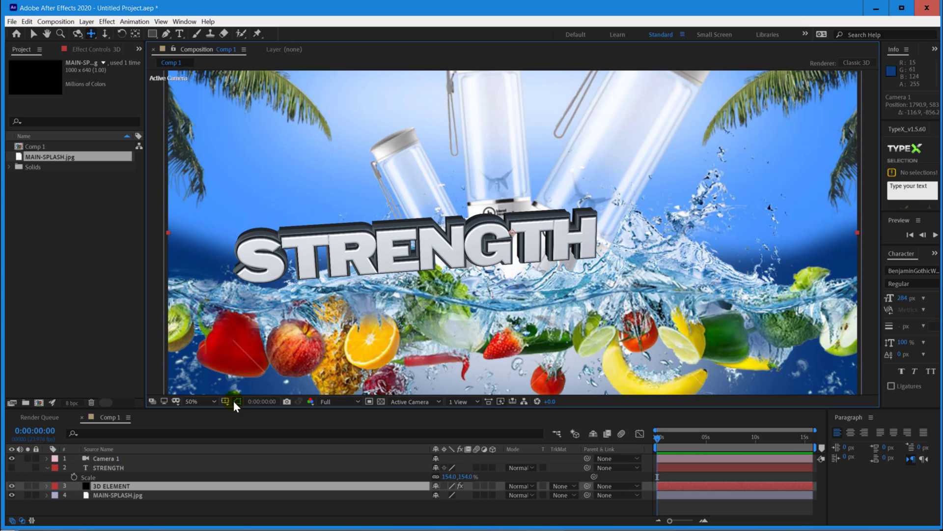
Fit the composition in the viewer, add a text layer reading BLEND above the 3D ELEMENT layer, and hide it.
click(215, 401)
click(213, 423)
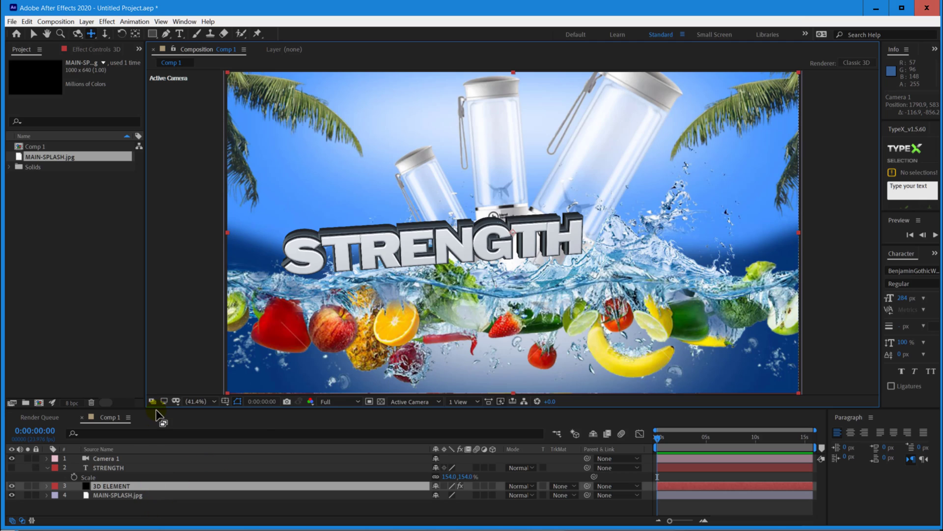
drag(157, 408, 165, 383)
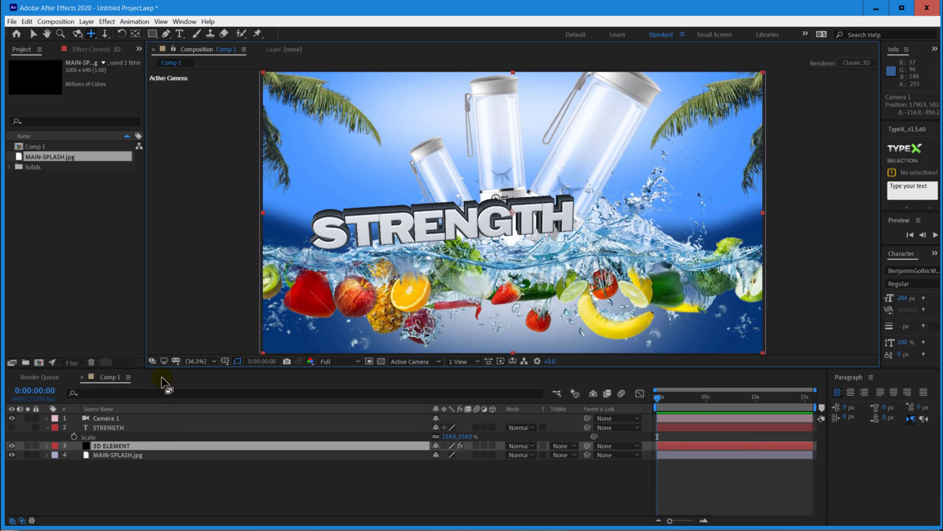
right_click(170, 479)
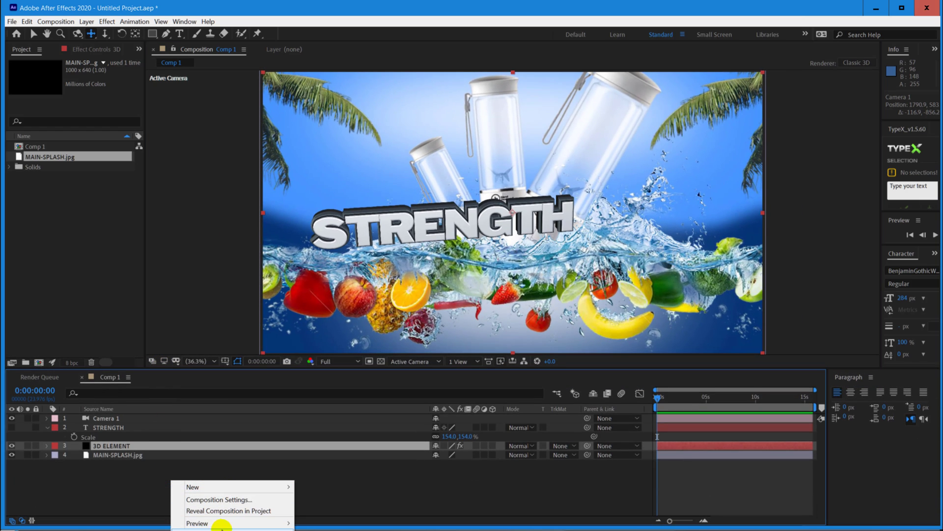
mouse_move(223, 487)
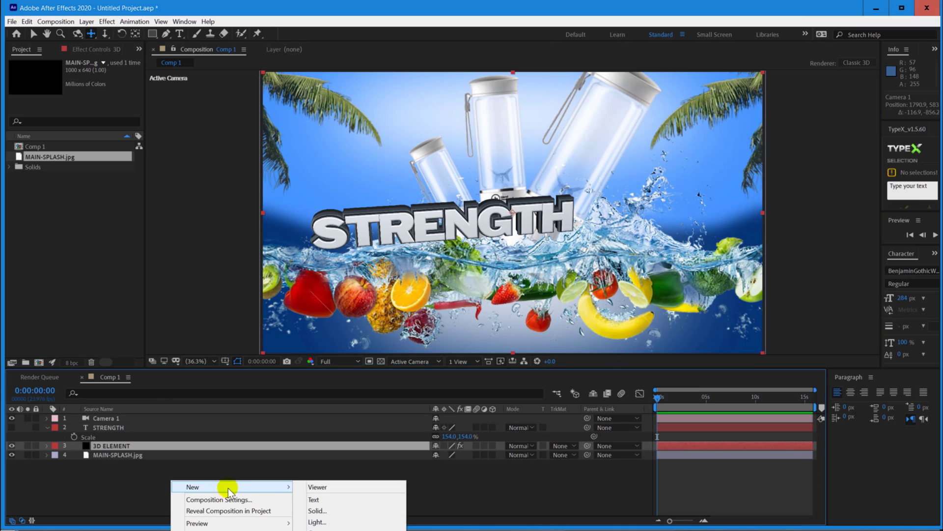
click(333, 500)
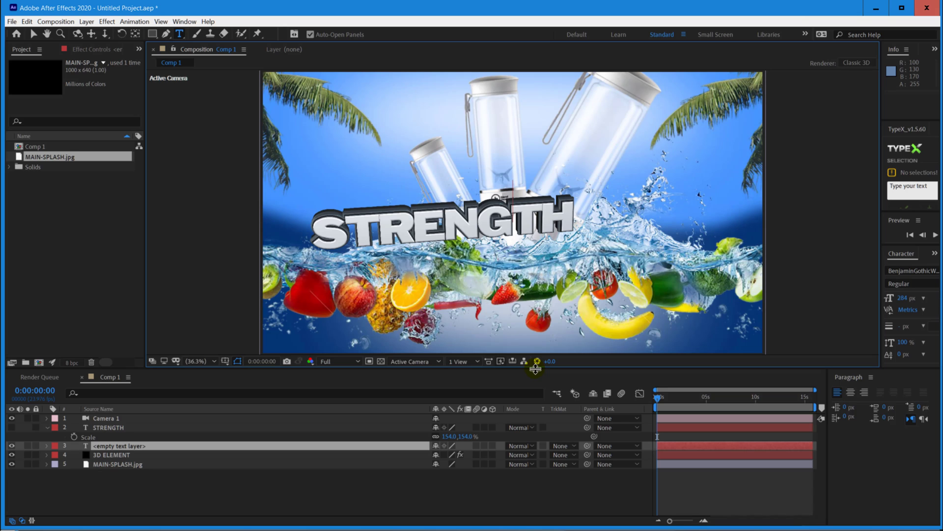
text(BLEND)
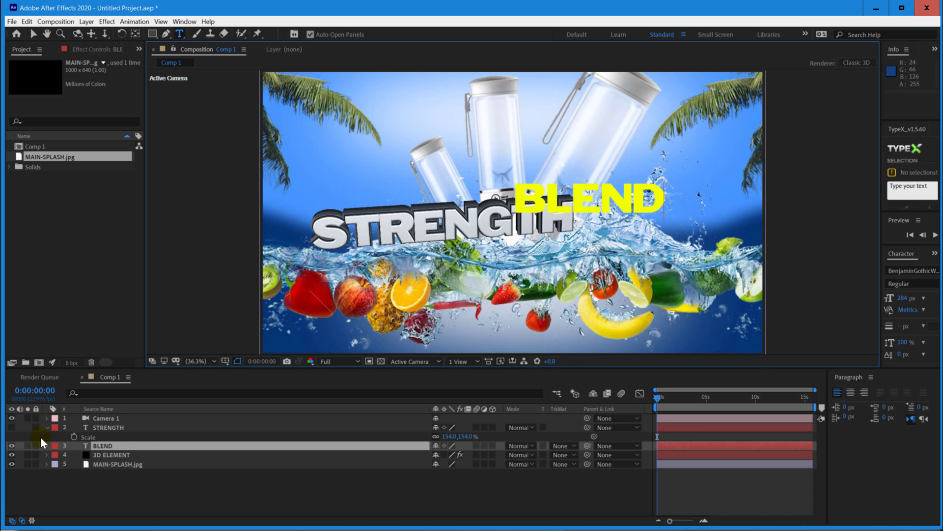
click(12, 445)
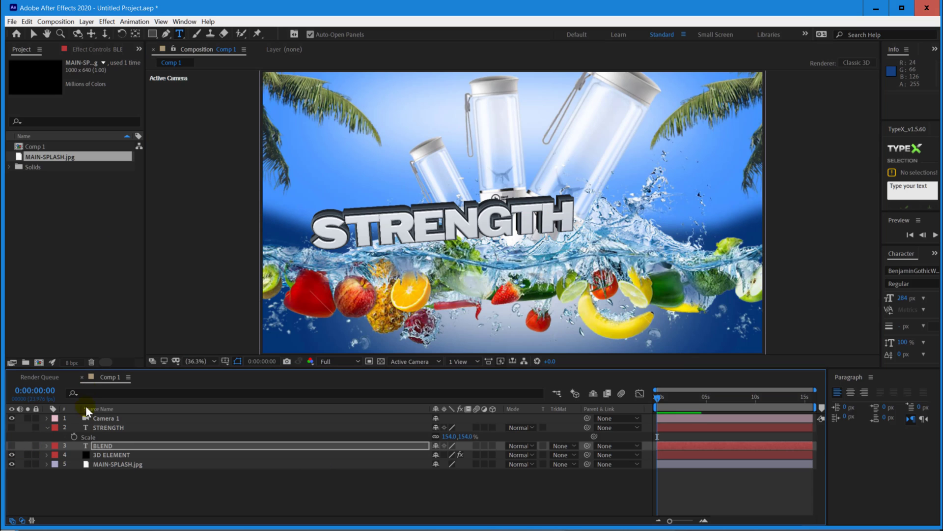
Assign the BLEND layer as Path Layer 2 of the 3D ELEMENT layer's Element effect and open its Scene Setup.
click(120, 455)
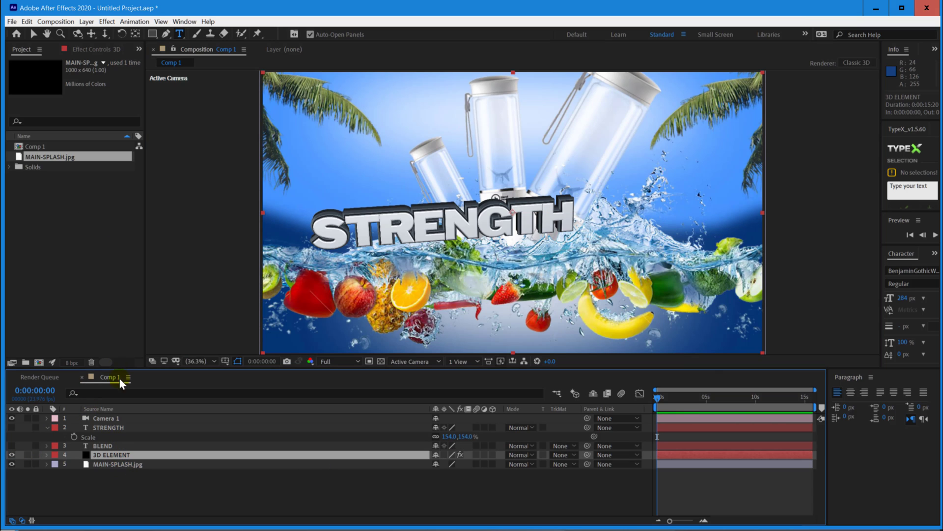
click(95, 49)
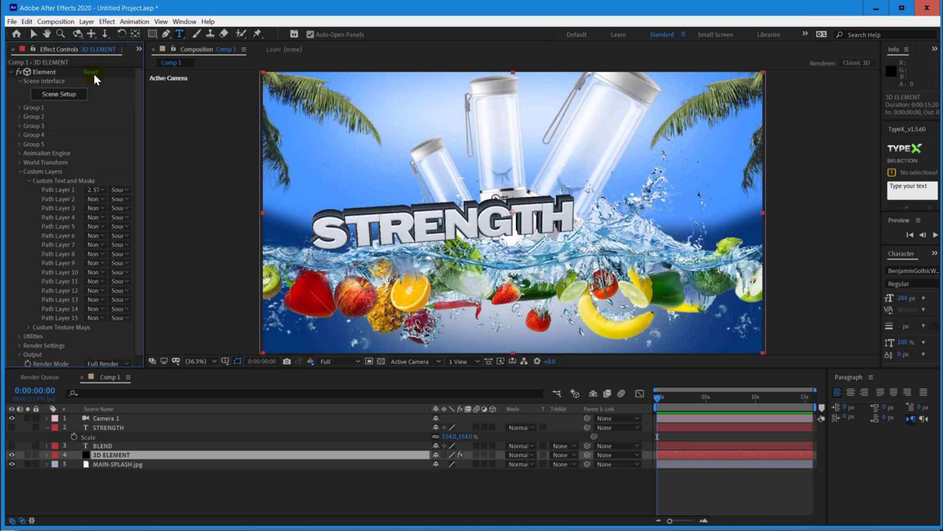
click(102, 198)
click(123, 233)
key(Caps_Lock)
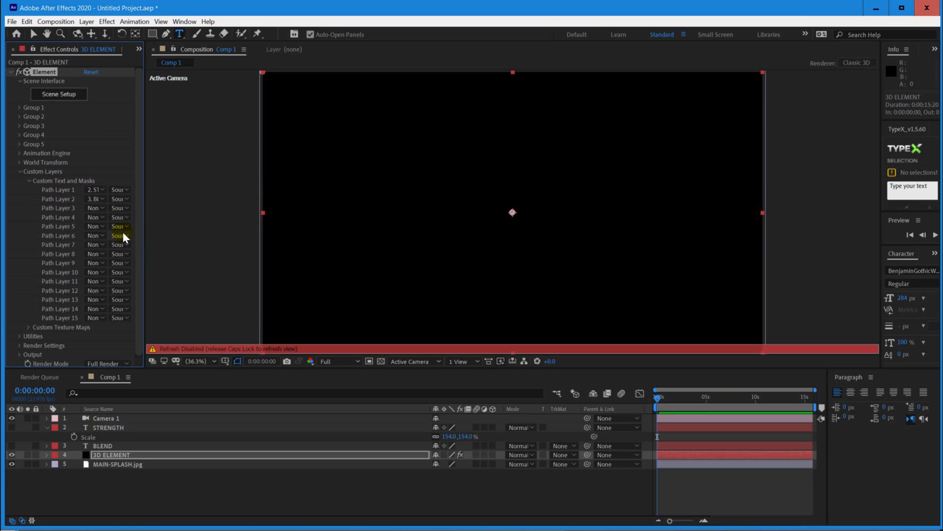
key(Caps_Lock)
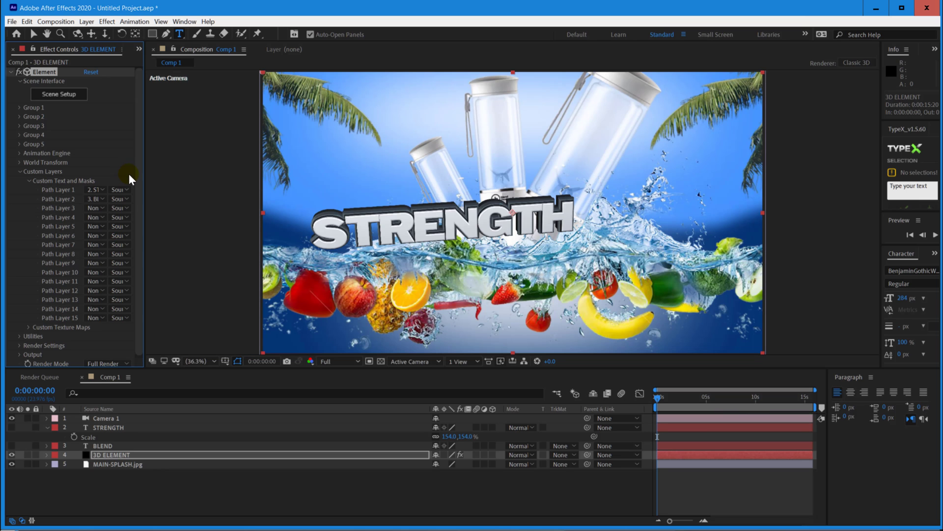
click(61, 96)
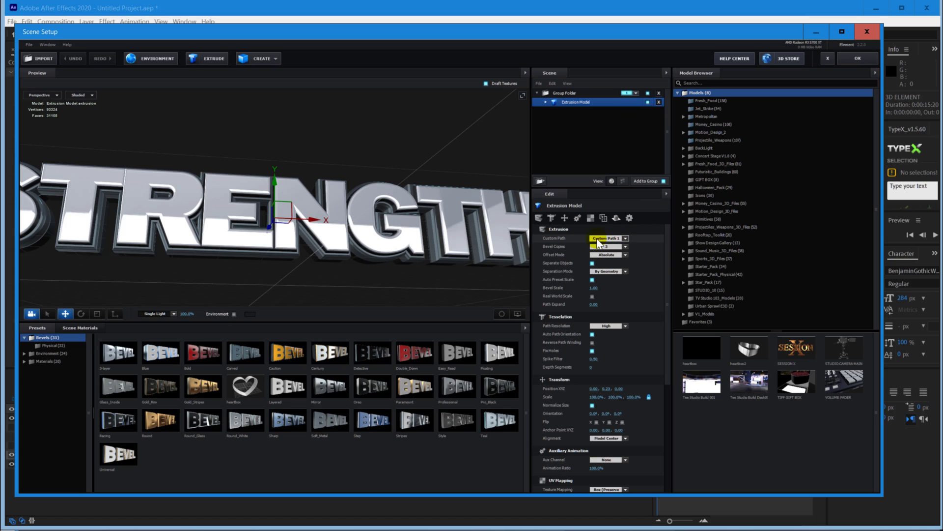
Try Custom Path 2 on the existing extrusion model and switch it back to Custom Path 1.
click(626, 238)
click(622, 240)
click(626, 239)
click(629, 252)
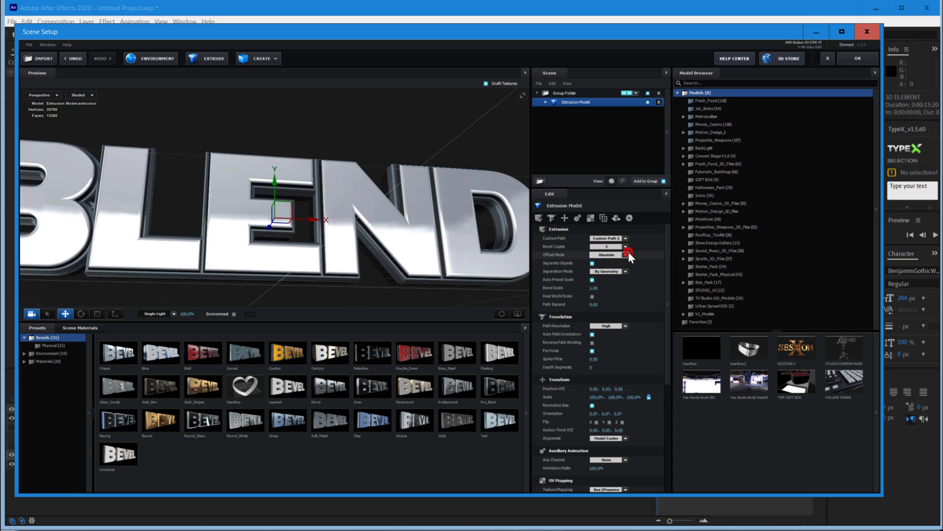
click(623, 238)
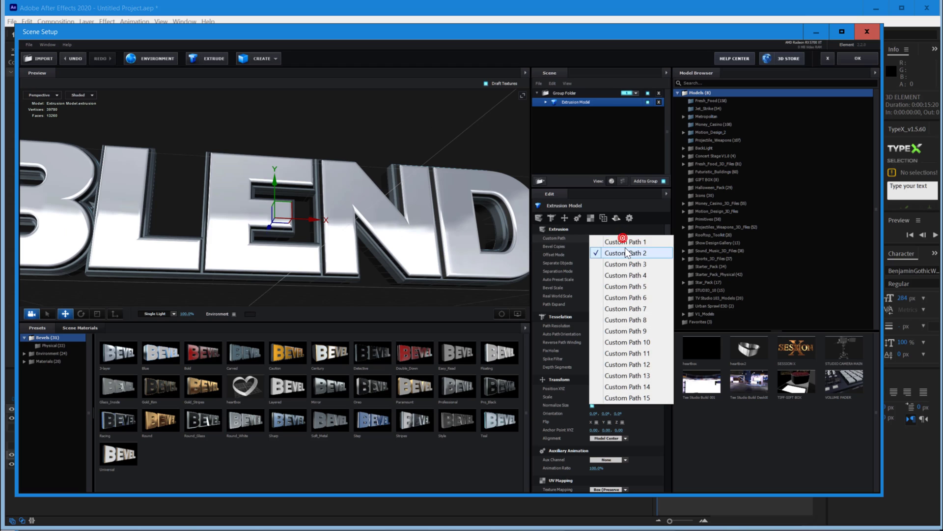
click(626, 242)
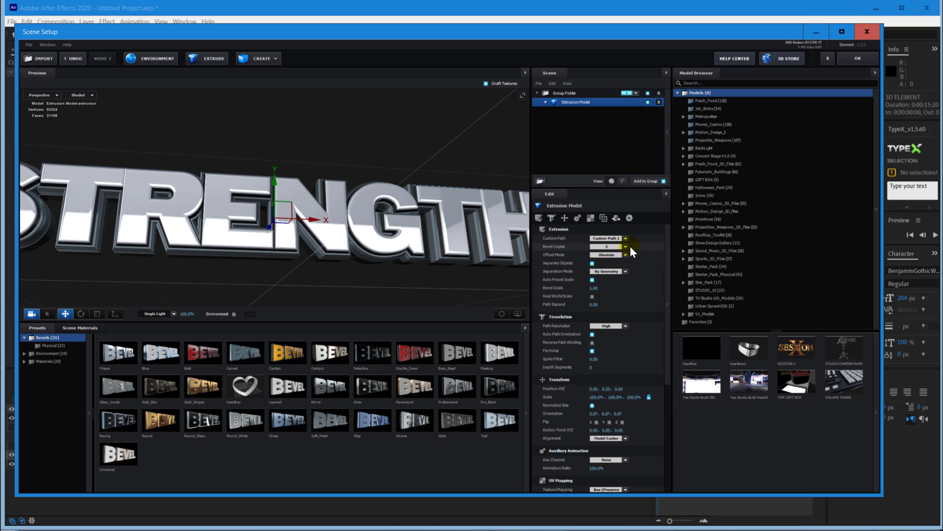
click(574, 92)
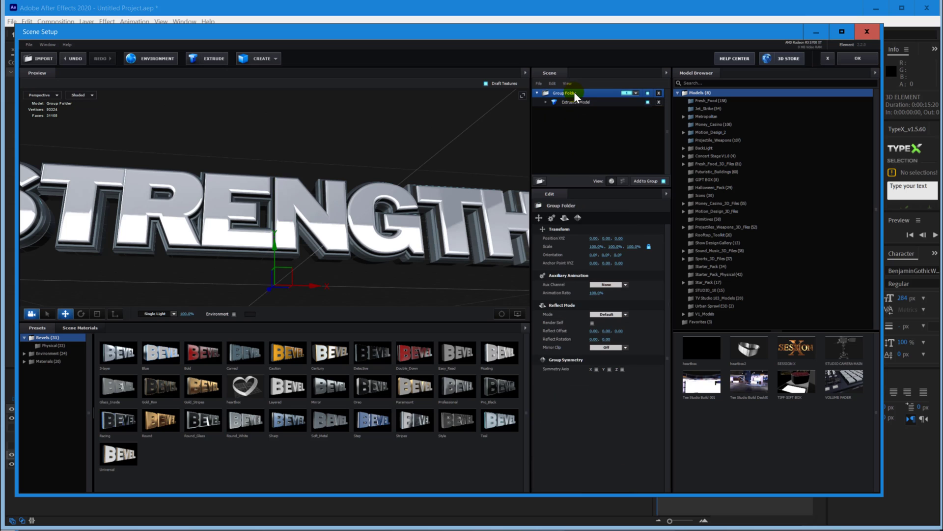
right_click(574, 92)
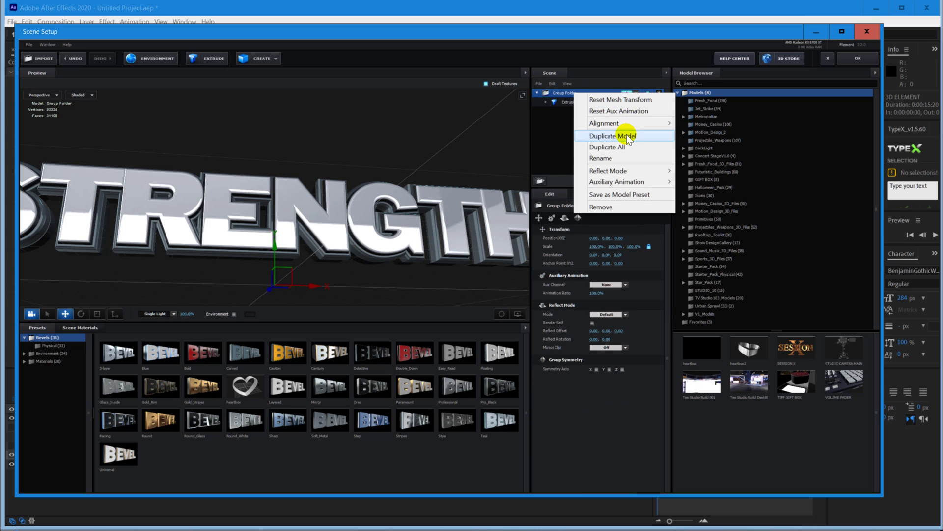
click(383, 28)
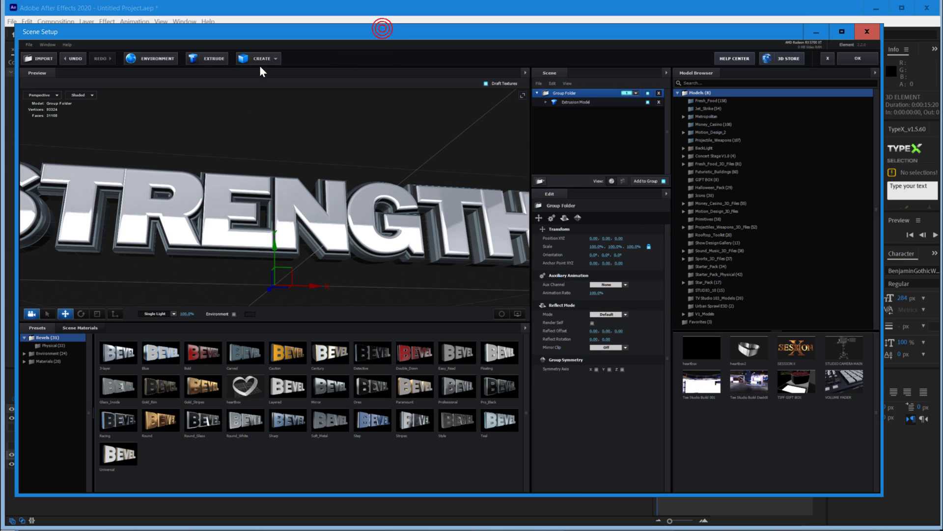
Extrude a second model in the Group Folder and apply the first preset from the Bevels collection to it.
click(211, 57)
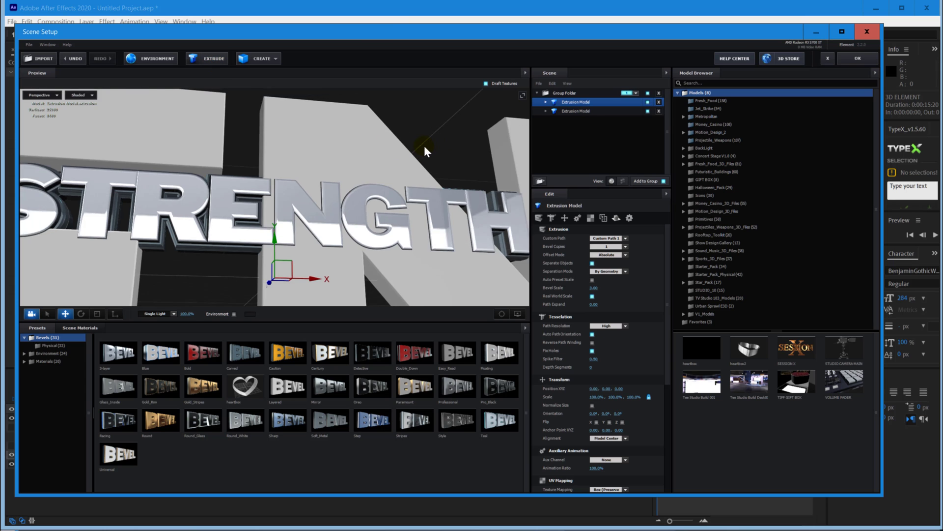
scroll(412, 143, down, 10)
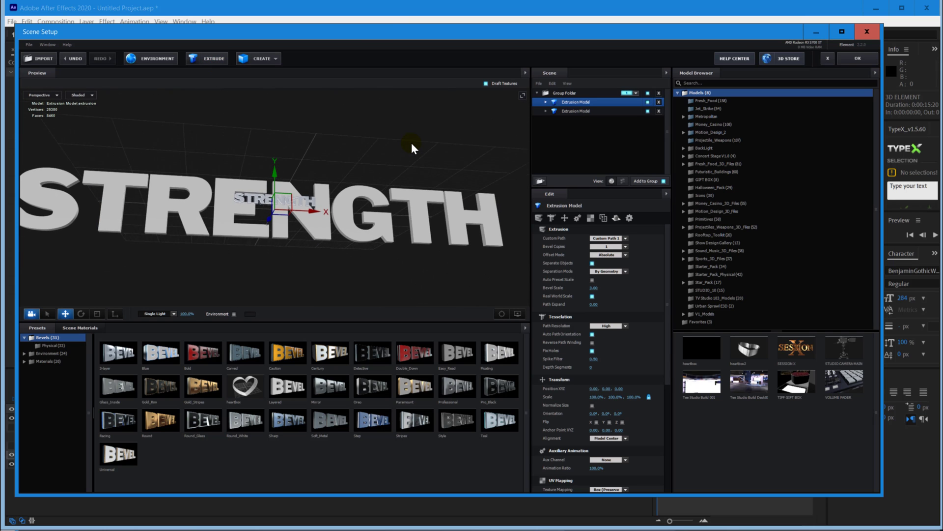
scroll(410, 172, up, 5)
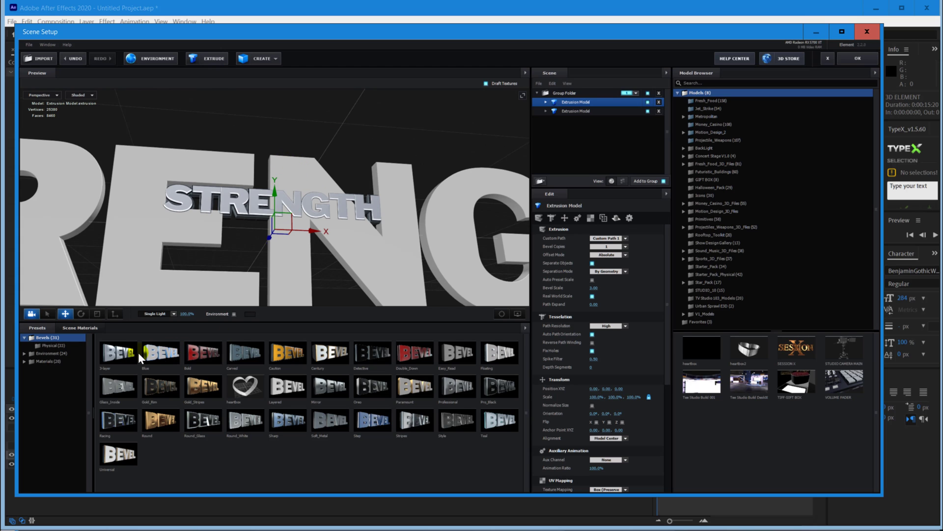
click(125, 351)
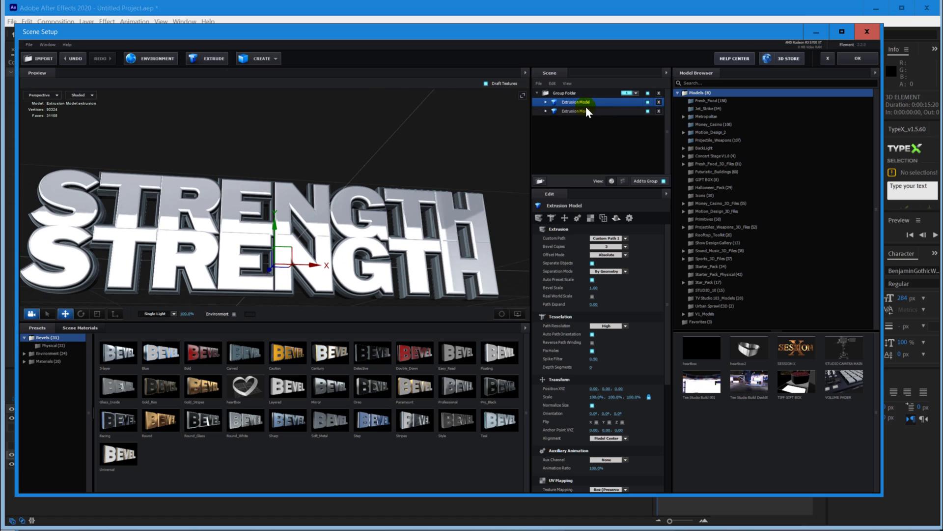
Set the lower-listed extrusion model to Custom Path 2, raise the BLEND text above STRENGTH, and accept the scene.
click(584, 111)
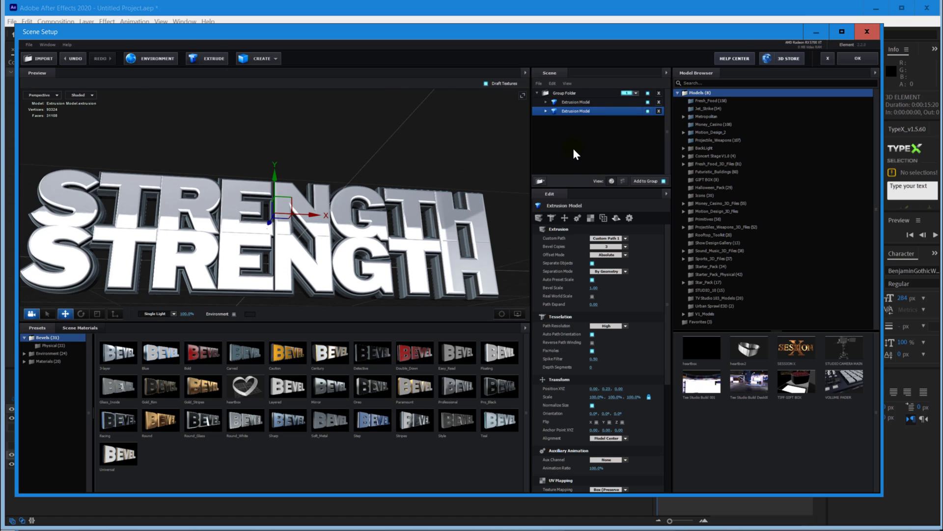
click(626, 238)
click(622, 249)
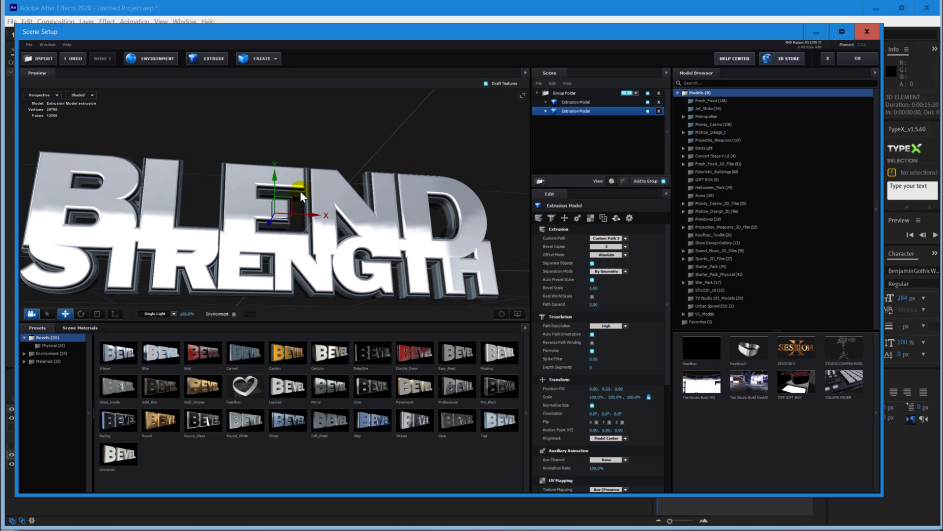
drag(275, 181, 274, 156)
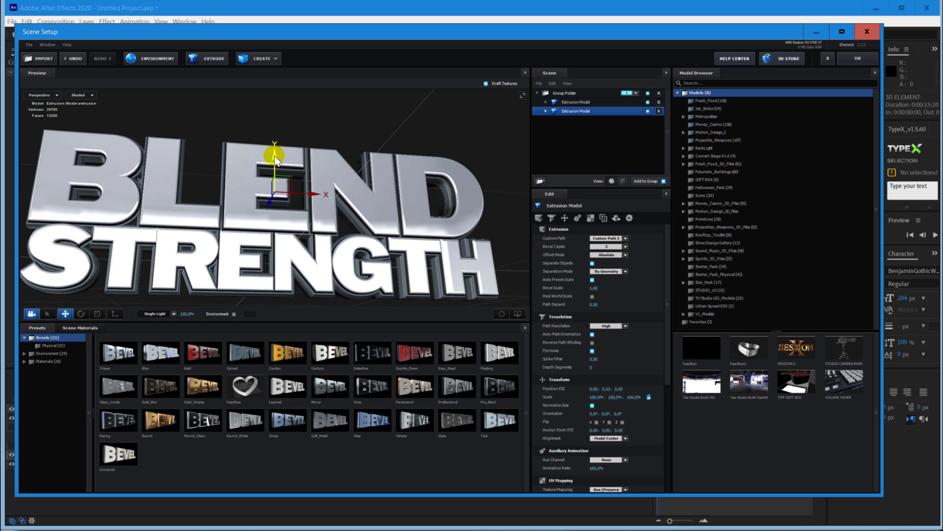
scroll(369, 197, down, 3)
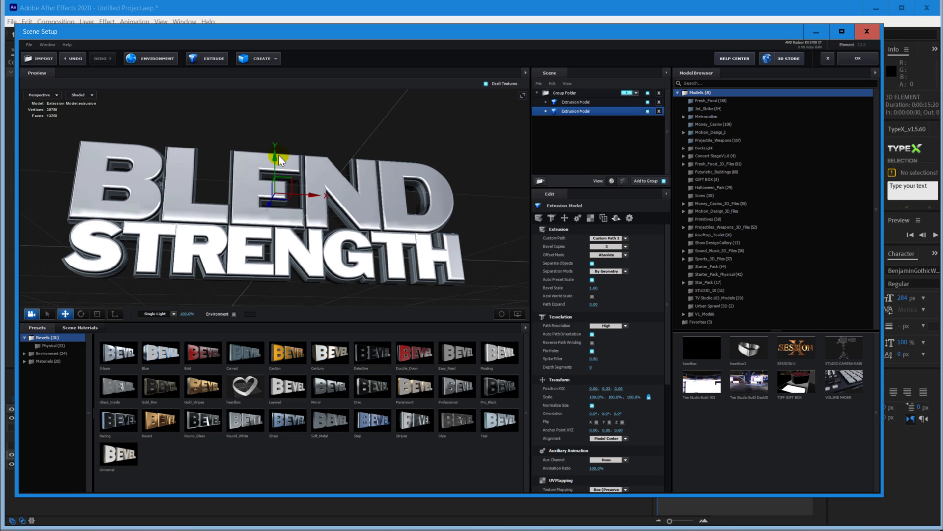
click(859, 58)
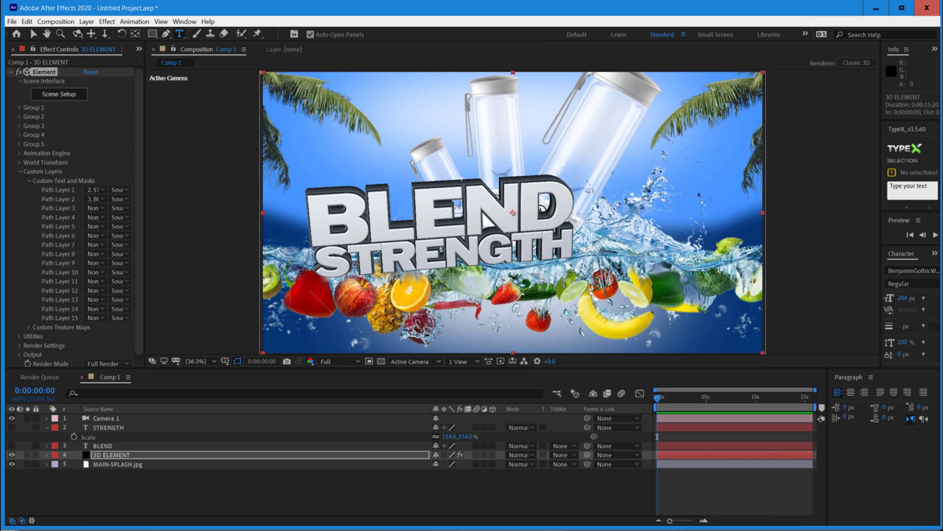
Move the BLEND STRENGTH text down to the middle of the waterline with Camera 1 and orbit it to slant the opposite way.
key(alt+Tab)
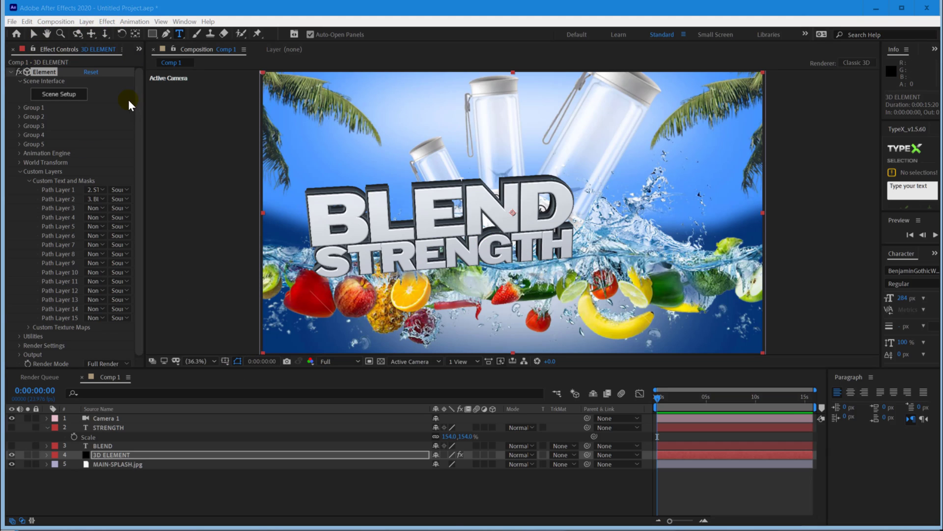
click(103, 428)
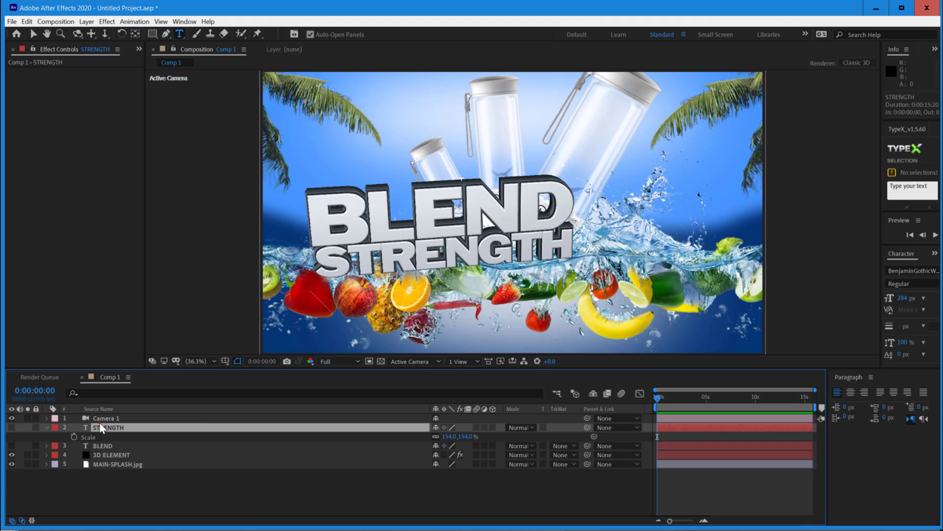
click(114, 418)
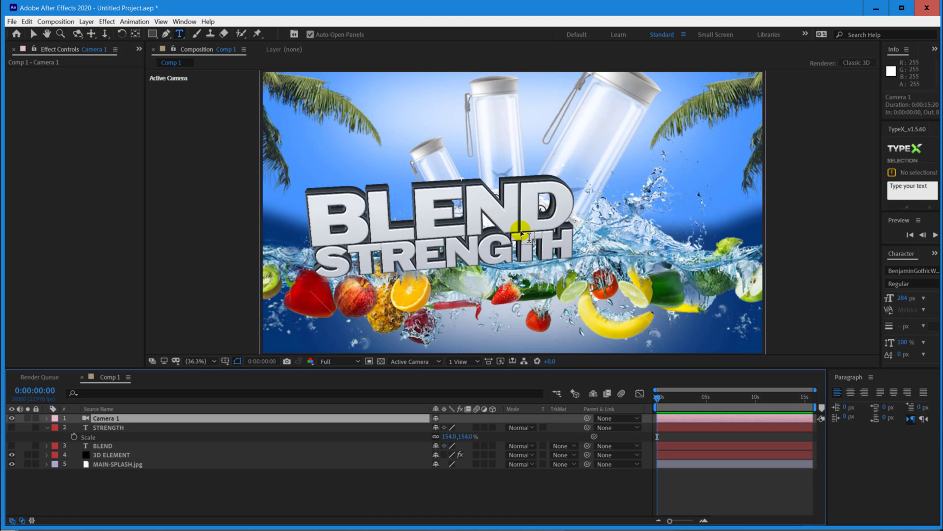
key(c)
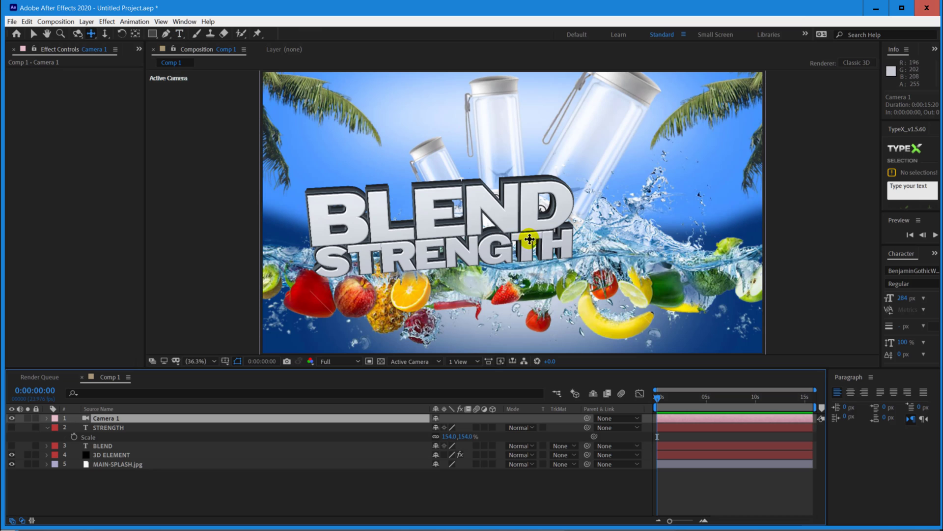
drag(524, 236, 586, 275)
key(c)
key(c)
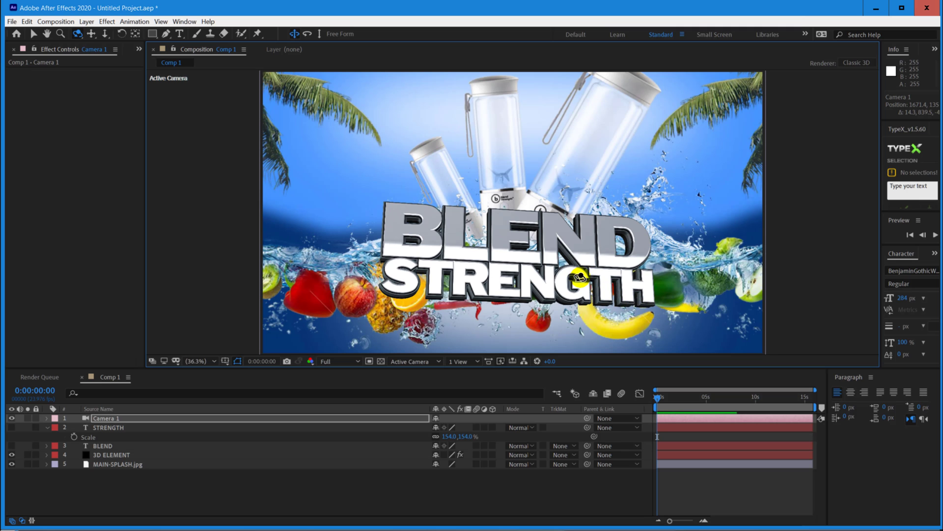
Pull Camera 1 back so the BLEND STRENGTH text is smaller below the bottles, and orbit slightly to adjust its reflections.
key(c)
mouse_move(586, 271)
mouse_down()
mouse_move(580, 160)
mouse_move(581, 285)
mouse_up()
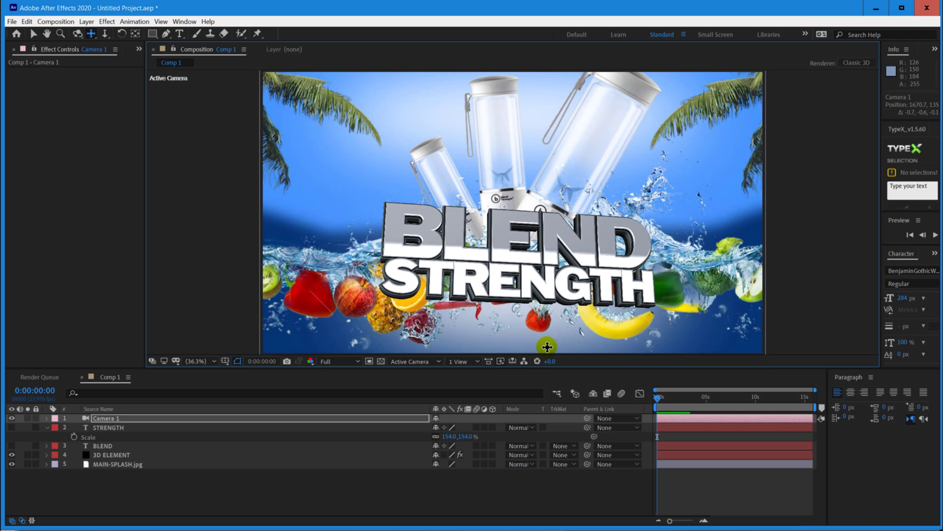
key(c)
drag(572, 245, 567, 327)
key(c)
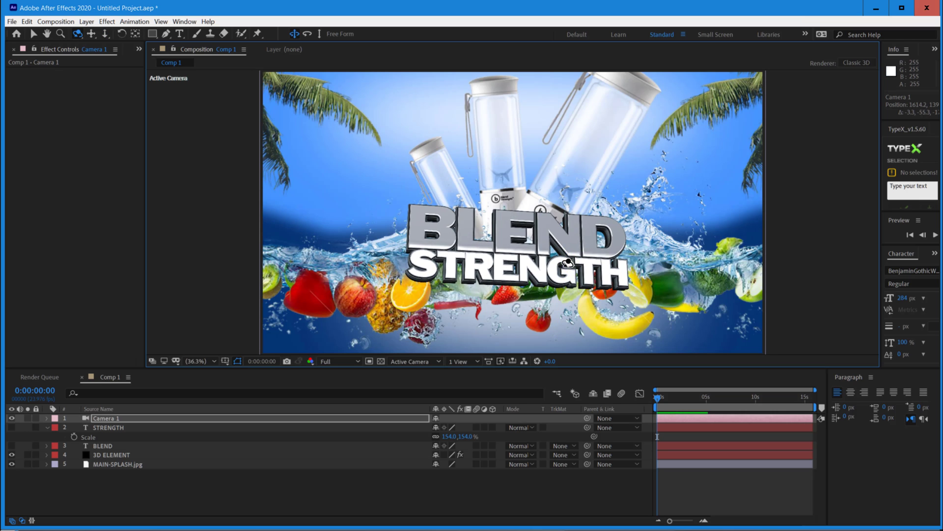
drag(565, 261, 568, 262)
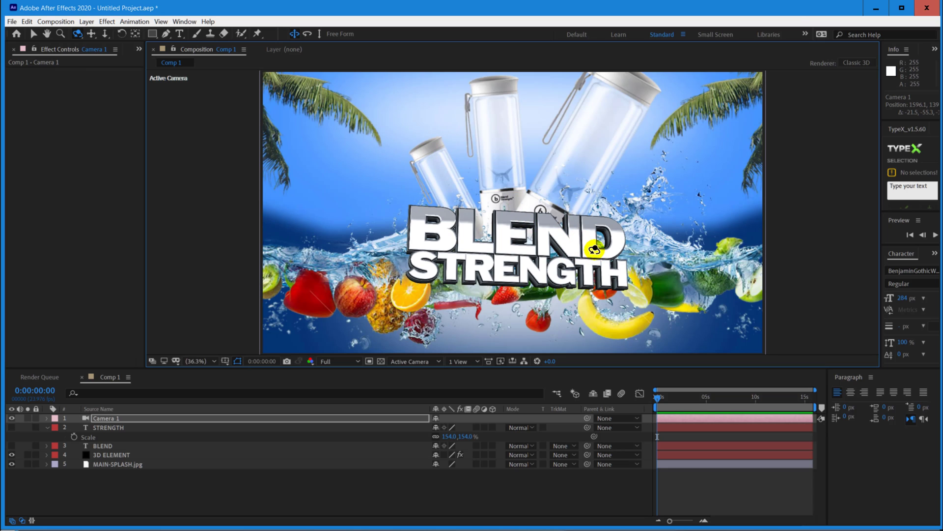
Examine the BLEND STRENGTH text's bevels, reflections and placement against the bottles and water at close-up and full-frame magnifications.
key(comma)
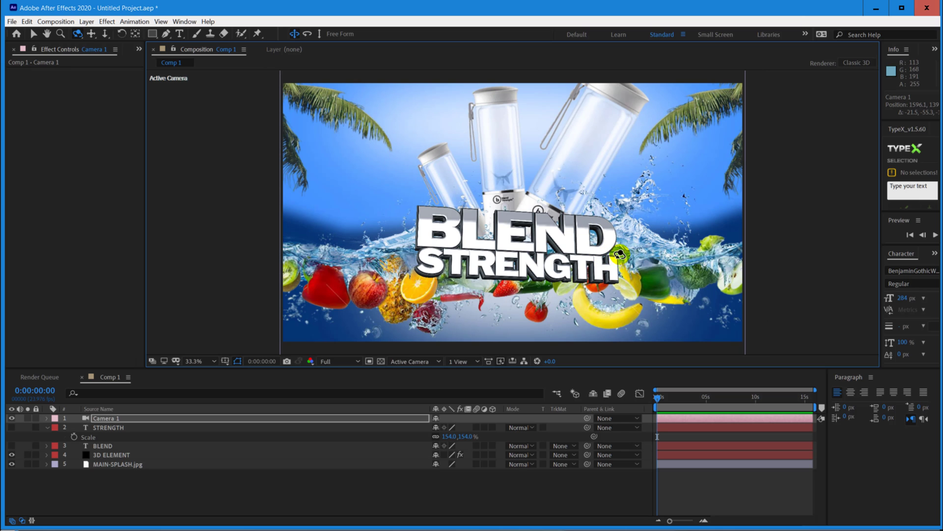
scroll(616, 246, up, 3)
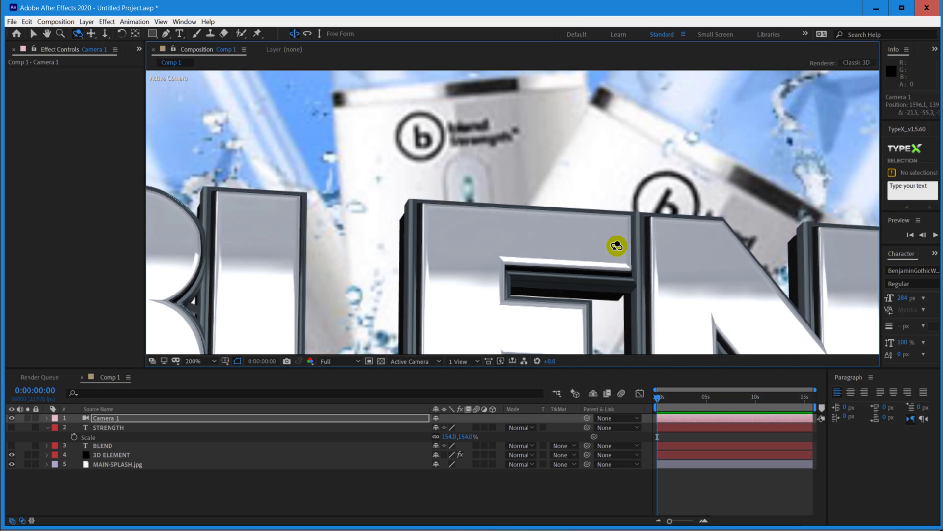
scroll(616, 246, down, 1)
scroll(616, 247, down, 1)
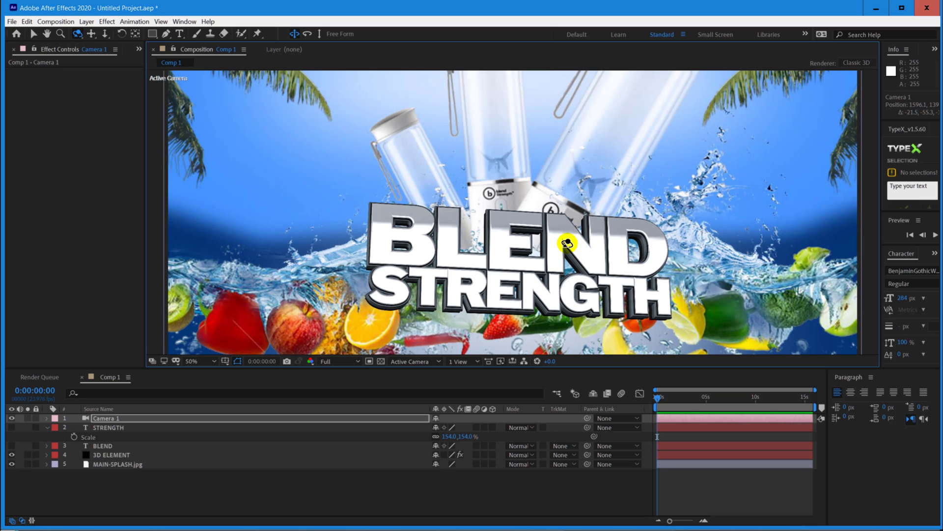
scroll(567, 243, down, 1)
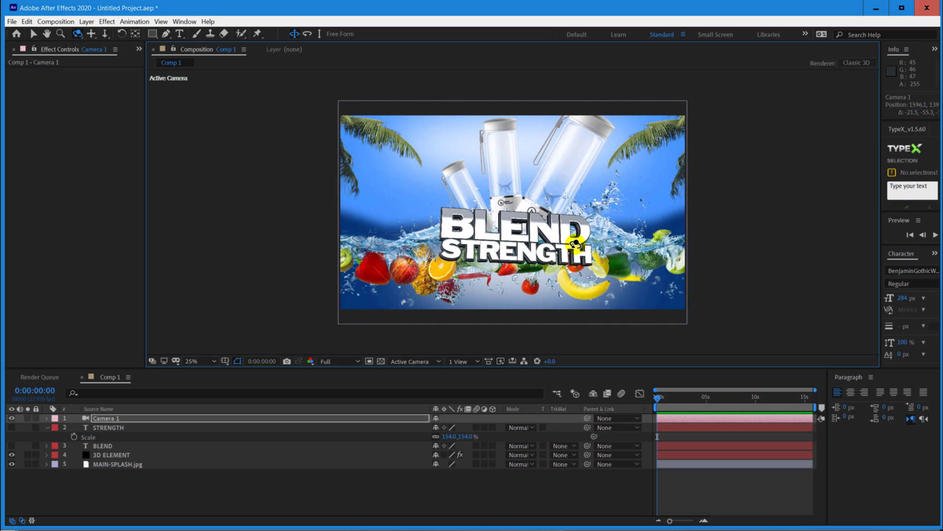
scroll(563, 197, up, 1)
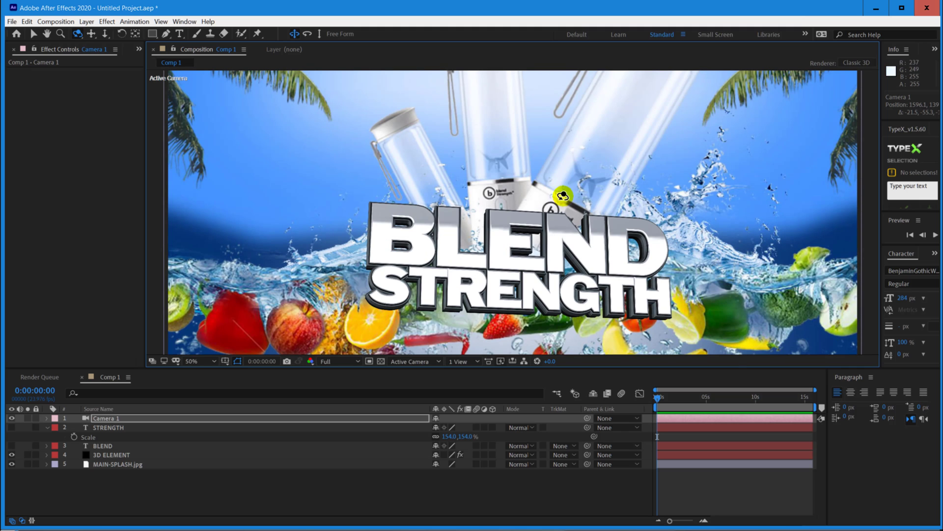
scroll(590, 193, down, 1)
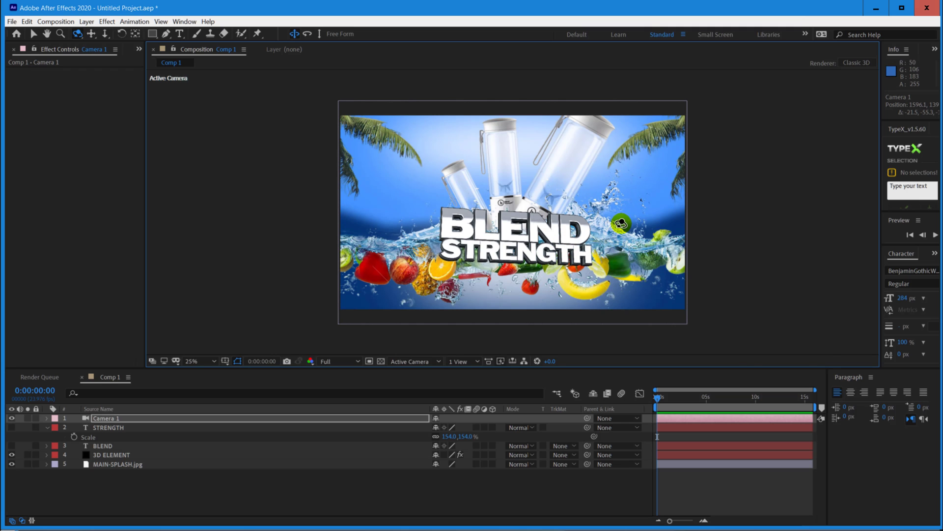
key(period)
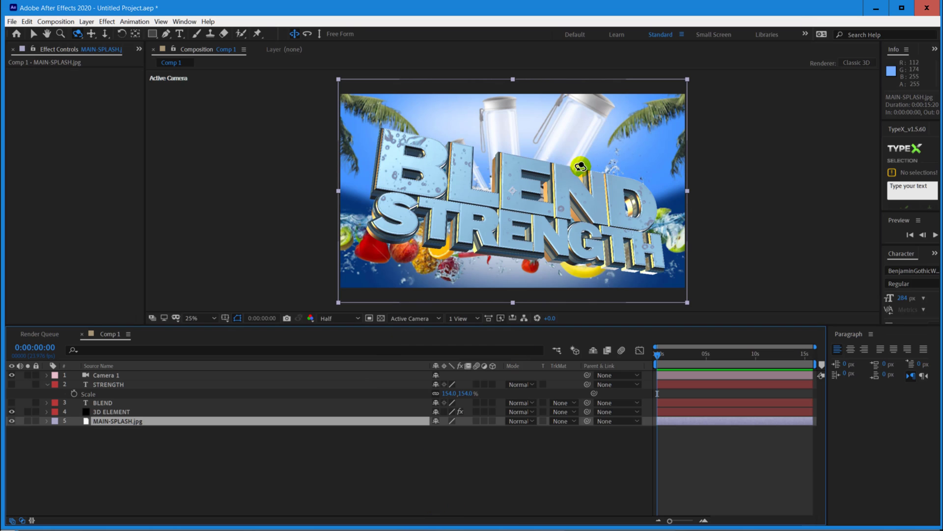
Hide the MAIN-SPLASH.jpg background layer, enlarge the composition view, and set the preview resolution to Full.
click(12, 420)
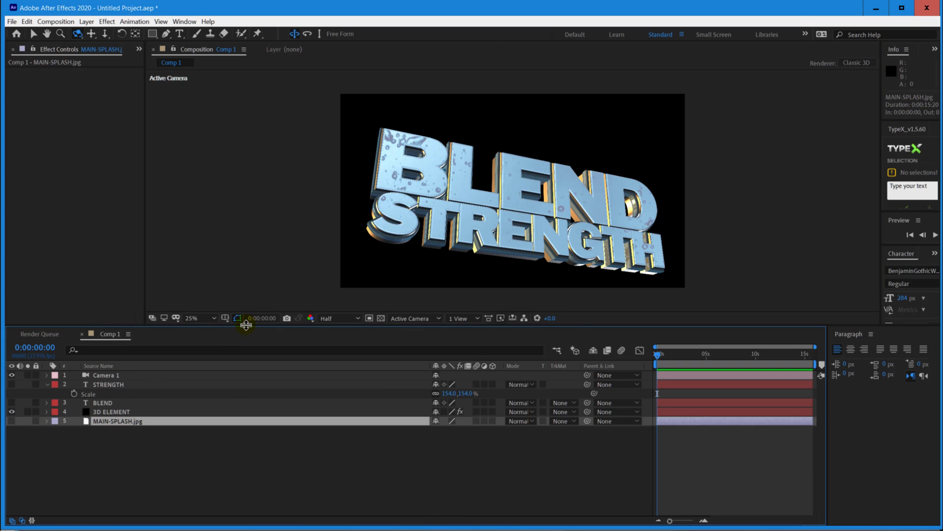
drag(247, 326, 259, 423)
scroll(521, 264, up, 2)
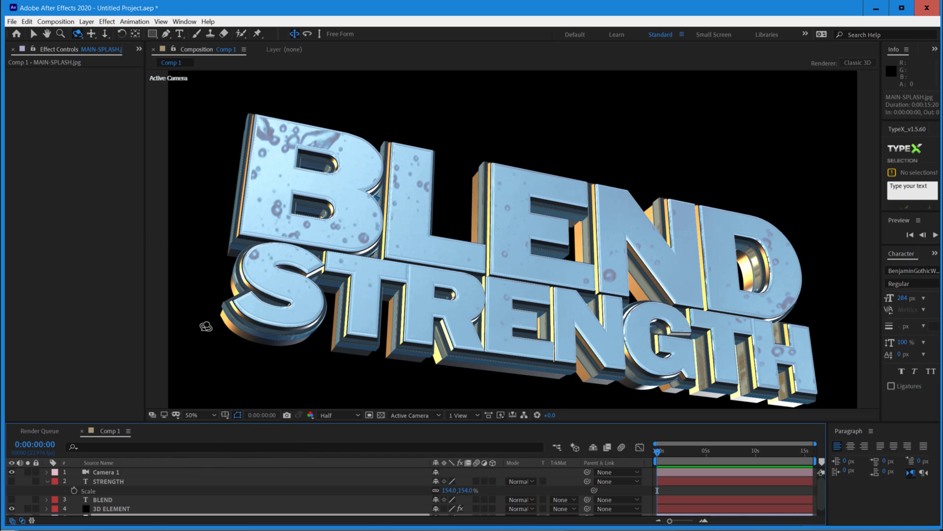
click(357, 416)
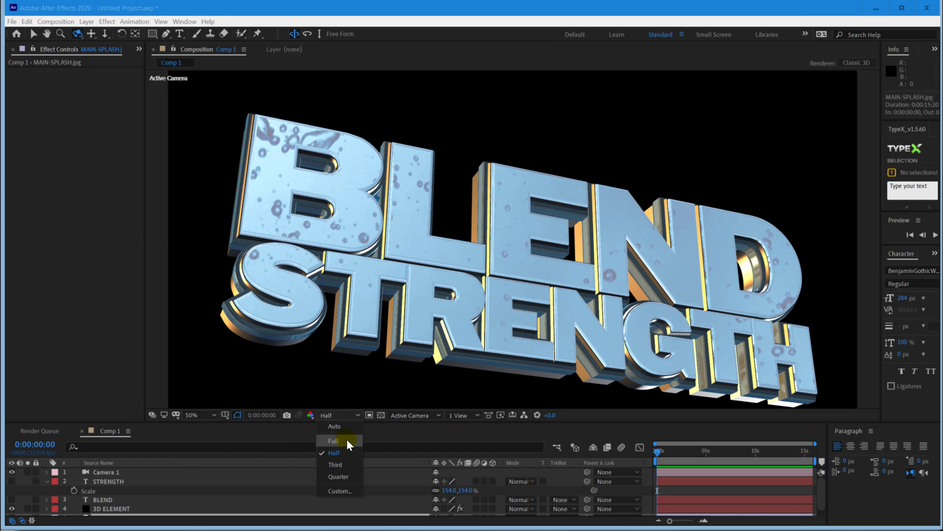
click(347, 440)
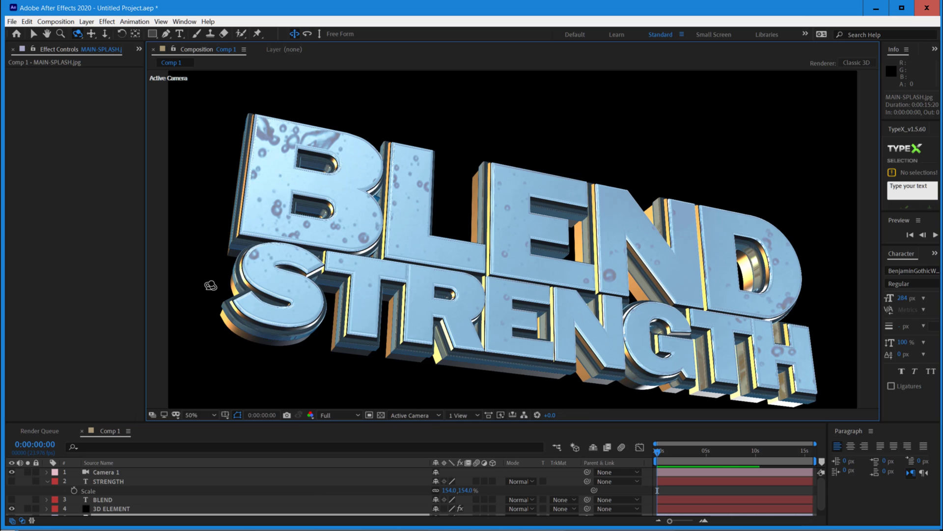
Set the Render Mode of the Element effect on the 3D ELEMENT layer to Full Render.
click(26, 22)
click(87, 408)
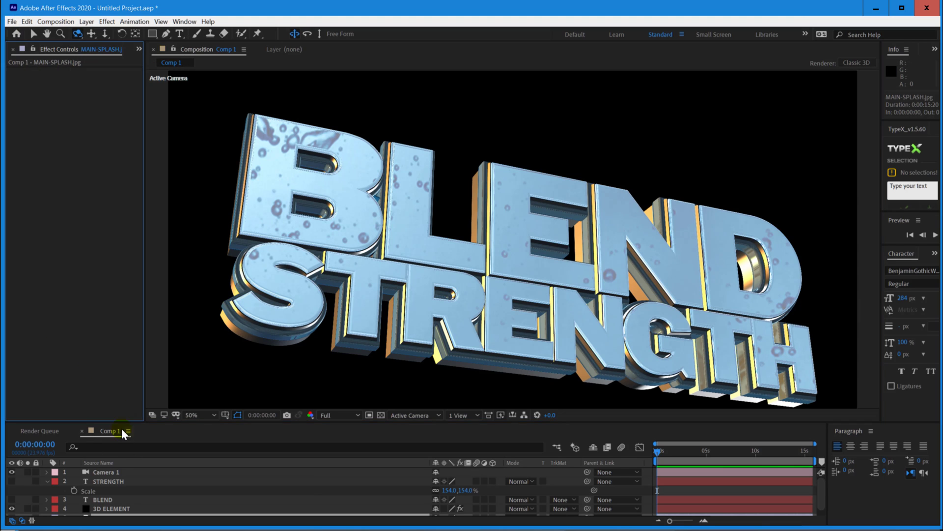
click(113, 509)
drag(139, 170, 163, 414)
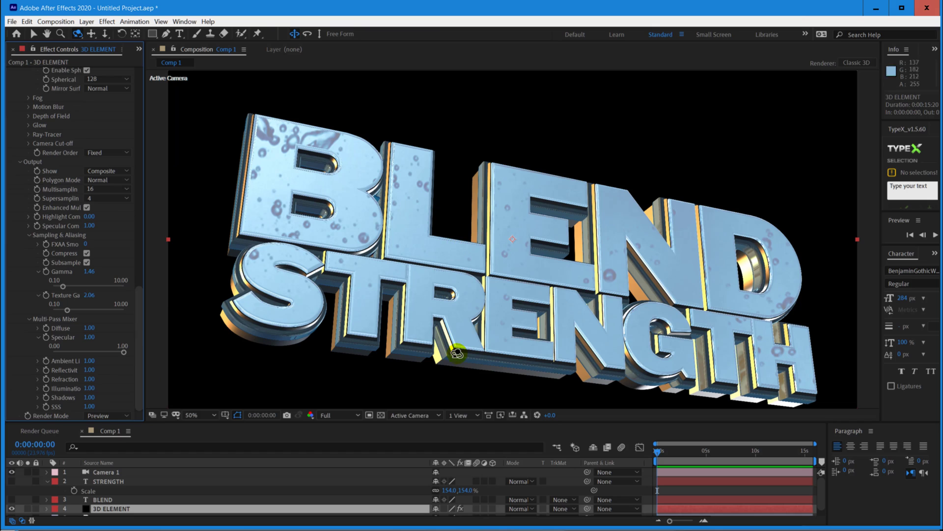
click(126, 416)
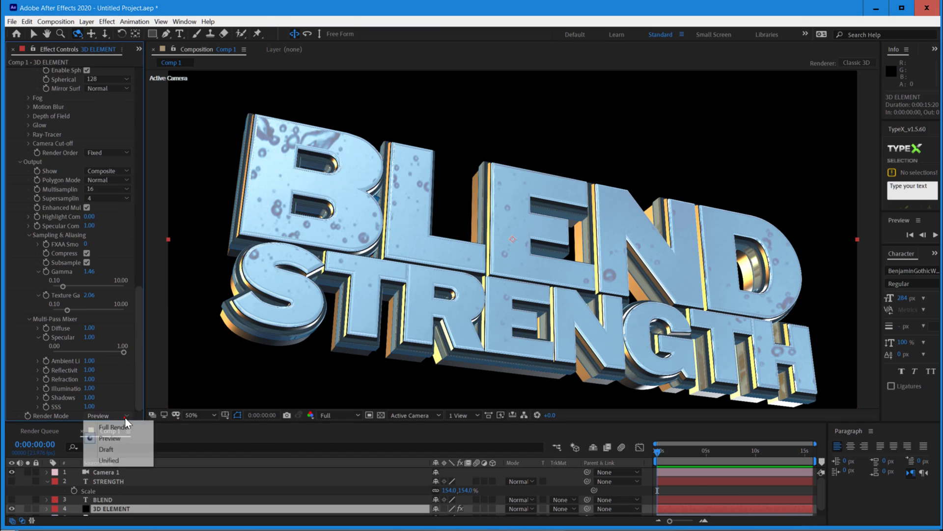
click(126, 426)
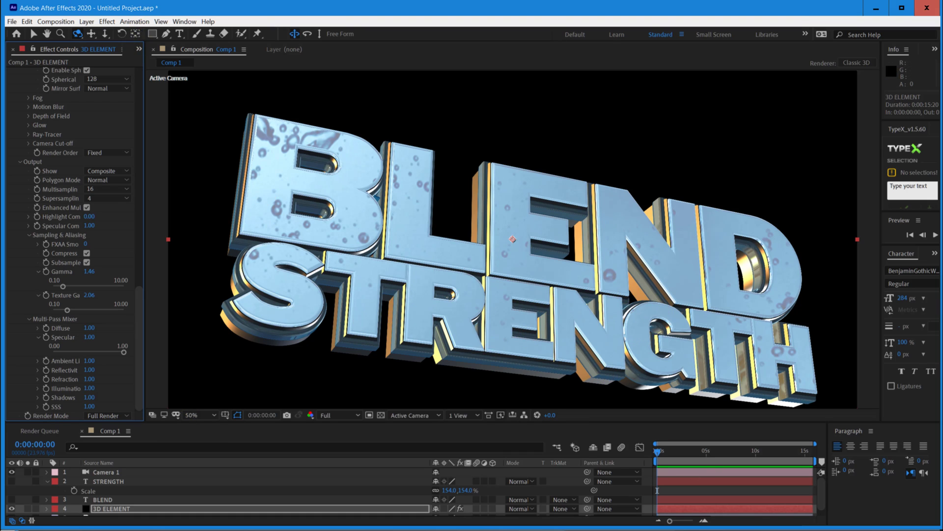
Save the current frame as Photoshop layers under the file name BLEND in the ALL 3D TEXT folder.
click(58, 21)
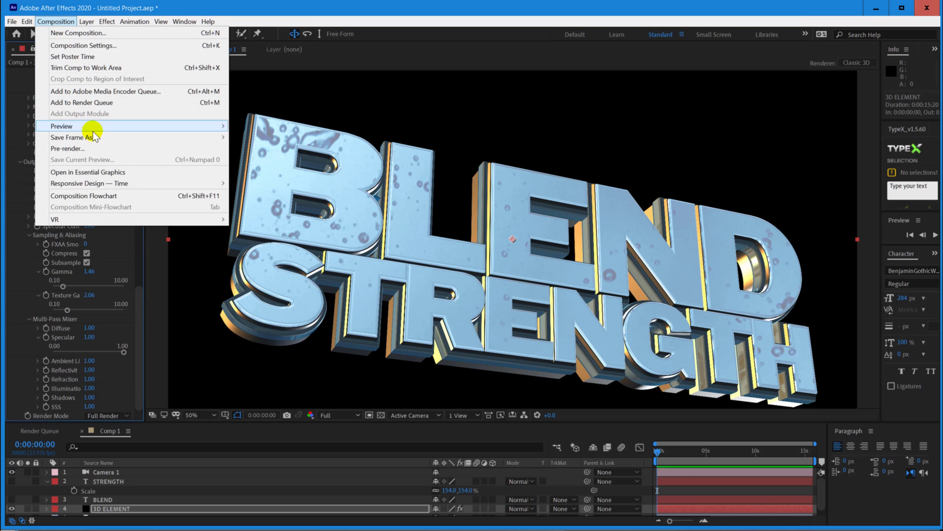
mouse_move(94, 137)
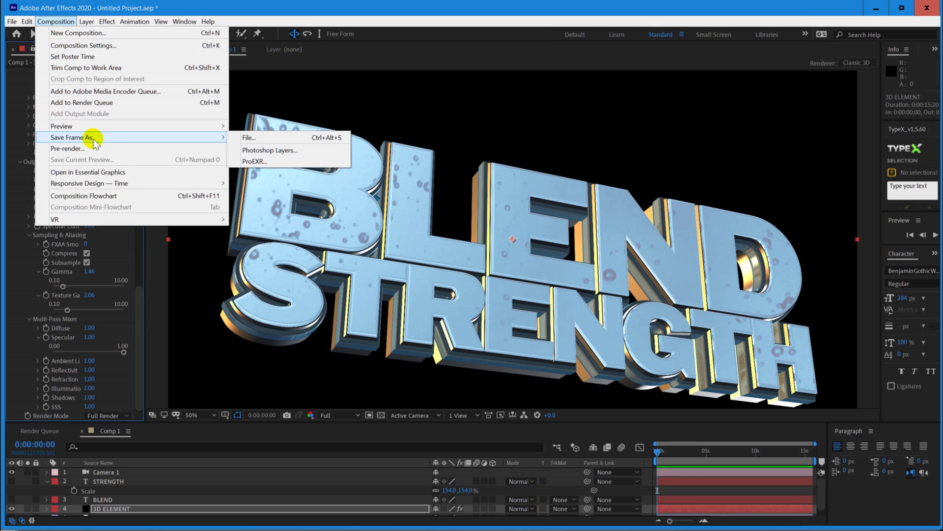
click(270, 150)
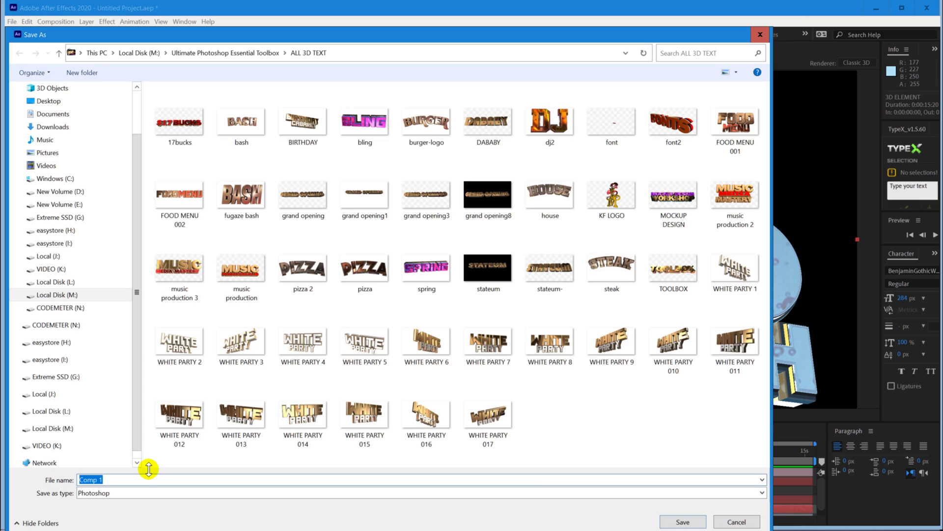
text(BLEND)
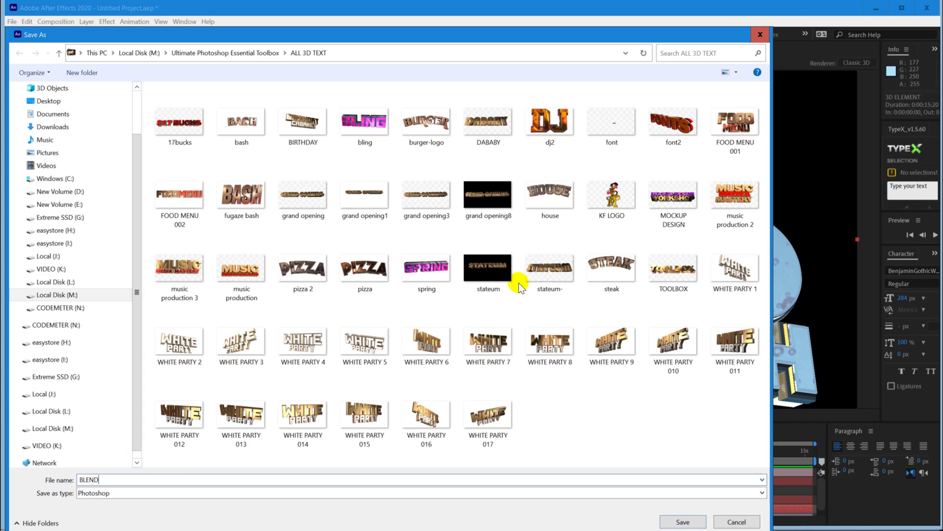
click(683, 521)
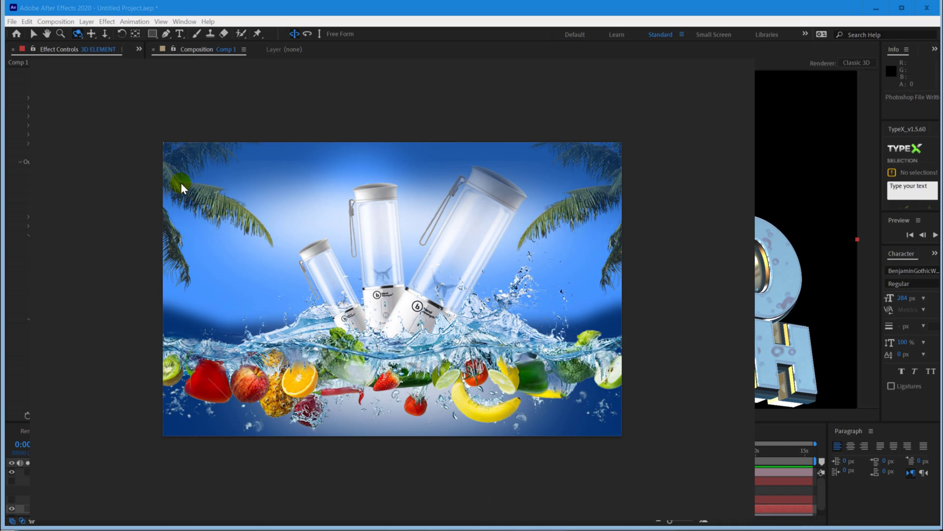
Switch to Photoshop and place the BLEND file from the ALL 3D TEXT folder as an embedded object in the flyer document.
click(30, 11)
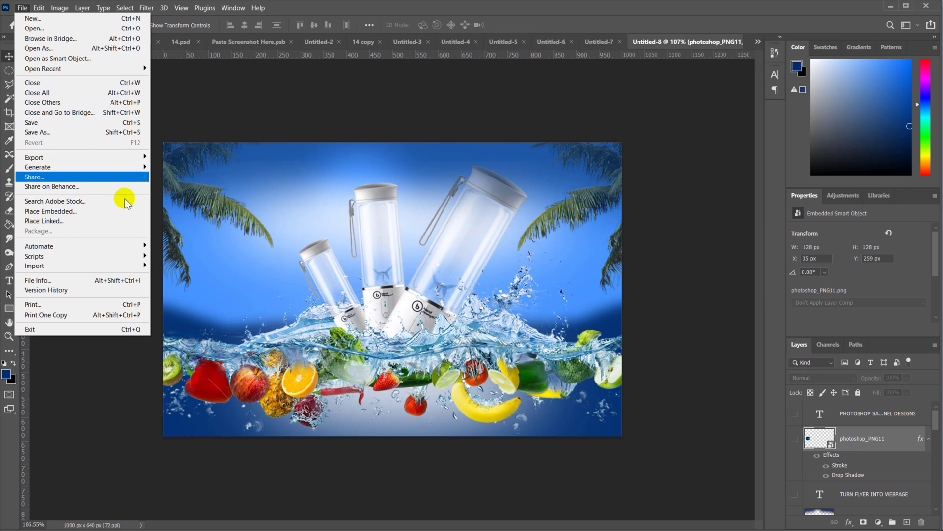
click(64, 213)
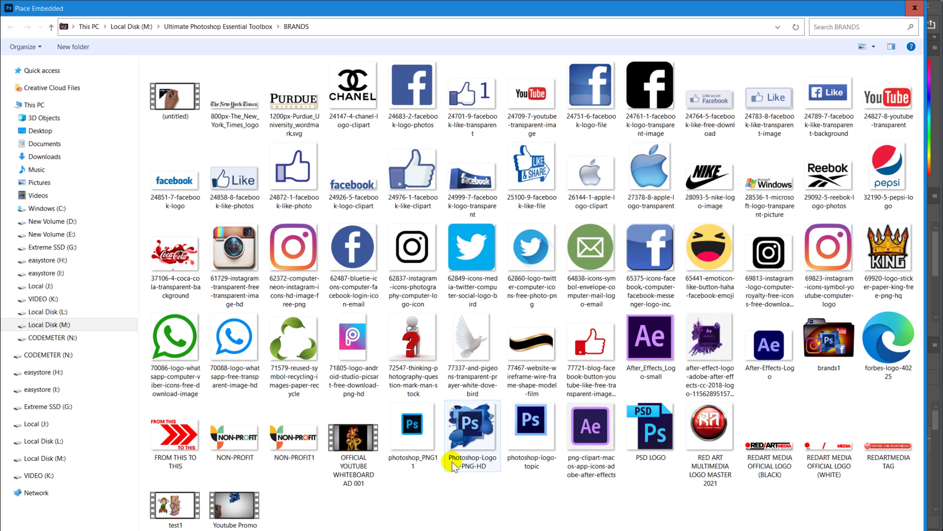
click(190, 27)
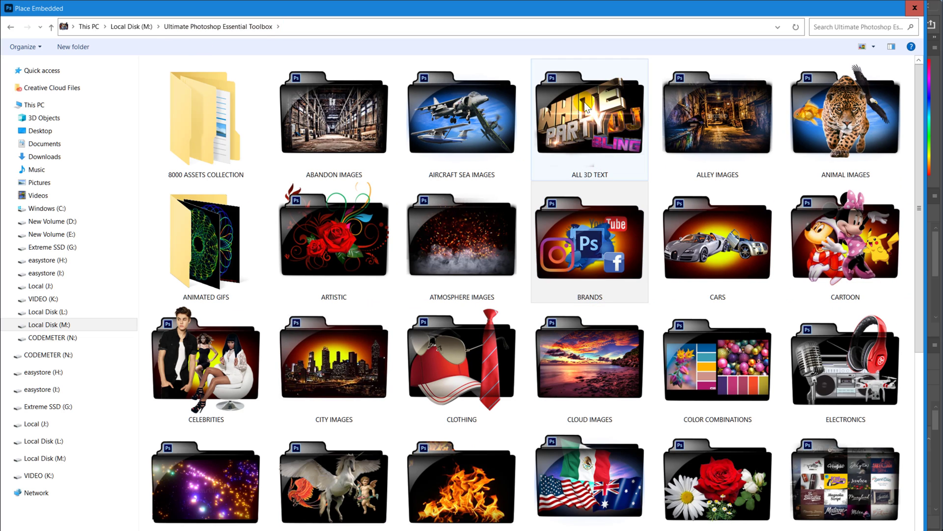
double_click(584, 108)
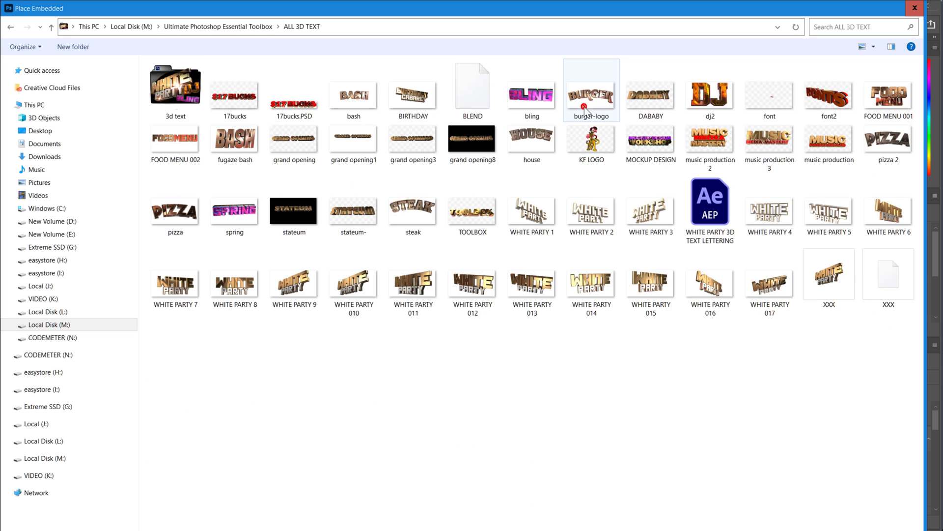
double_click(476, 93)
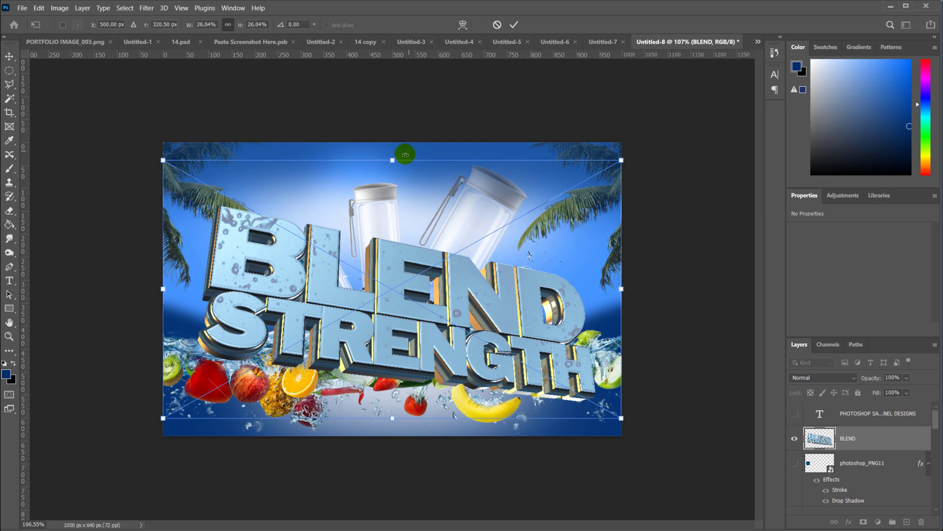
Scale the placed BLEND text proportionally to about 22.31%, raise it slightly over the bottles, and commit the transform.
drag(392, 160, 392, 197)
drag(453, 332, 456, 309)
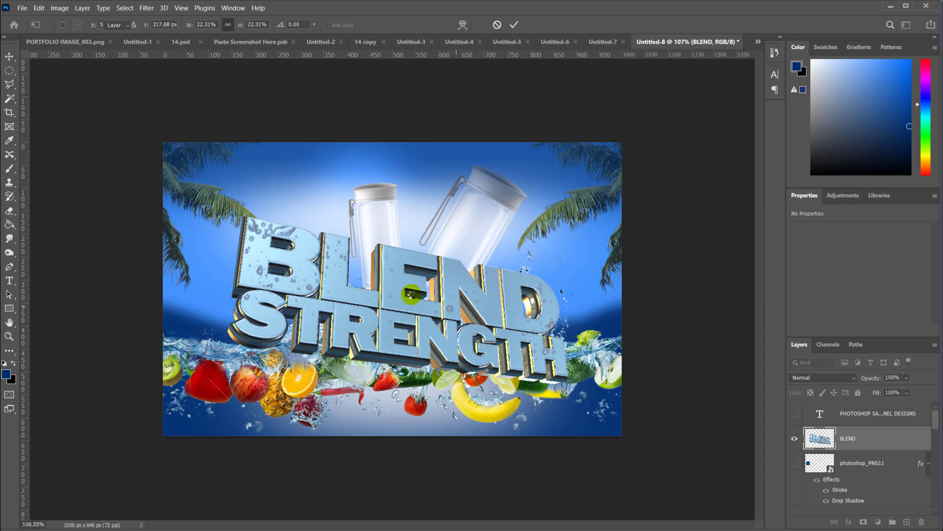
key(Return)
Lower the BLEND text over the waterline below the bottles, scale it proportionally to about 17.96%, and commit the transform.
scroll(358, 302, up, 5)
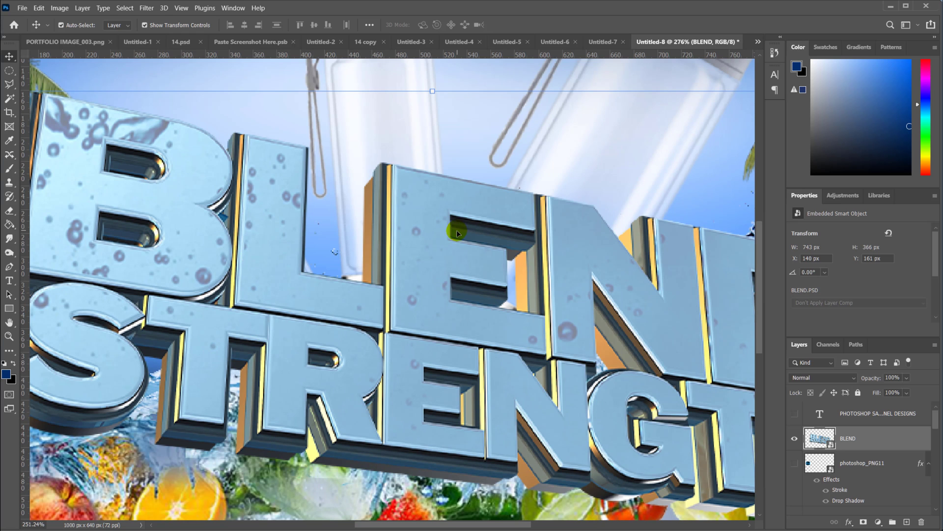
scroll(456, 231, down, 3)
scroll(520, 237, down, 2)
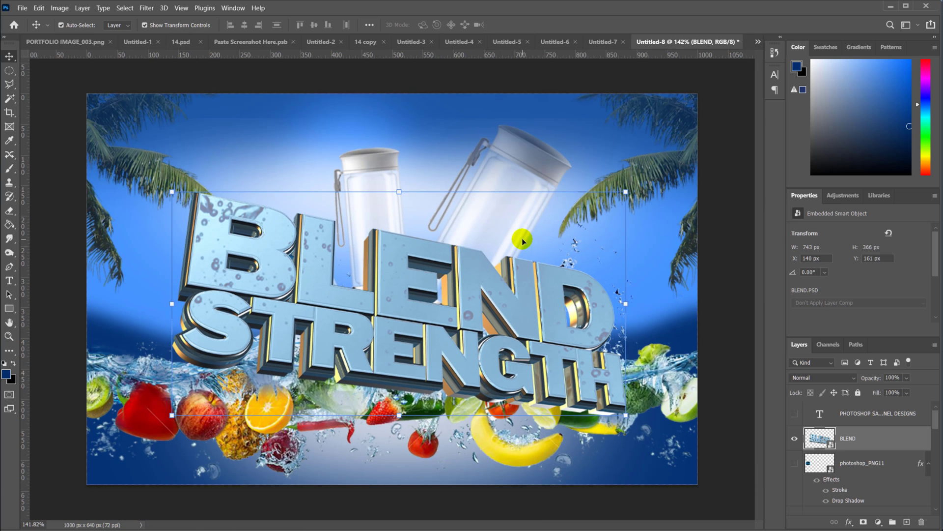
drag(427, 299, 434, 350)
scroll(390, 290, down, 3)
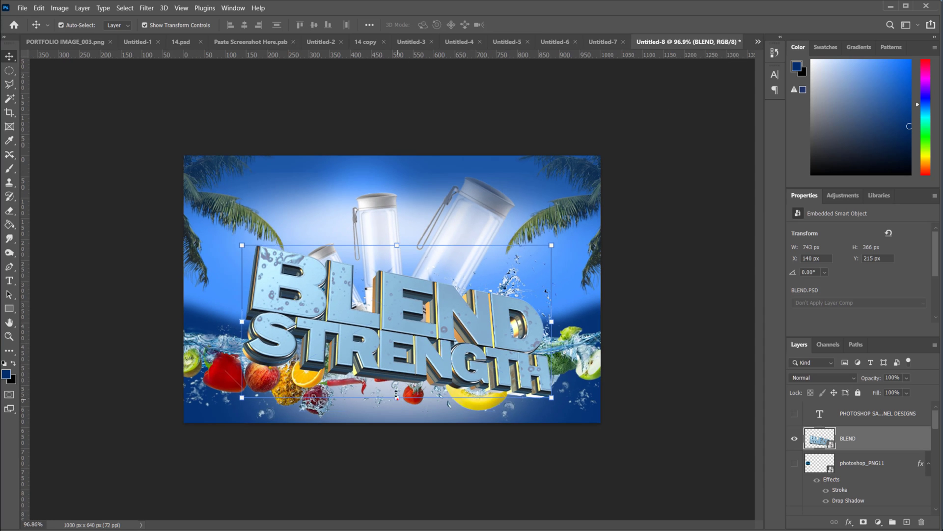
drag(396, 395, 388, 354)
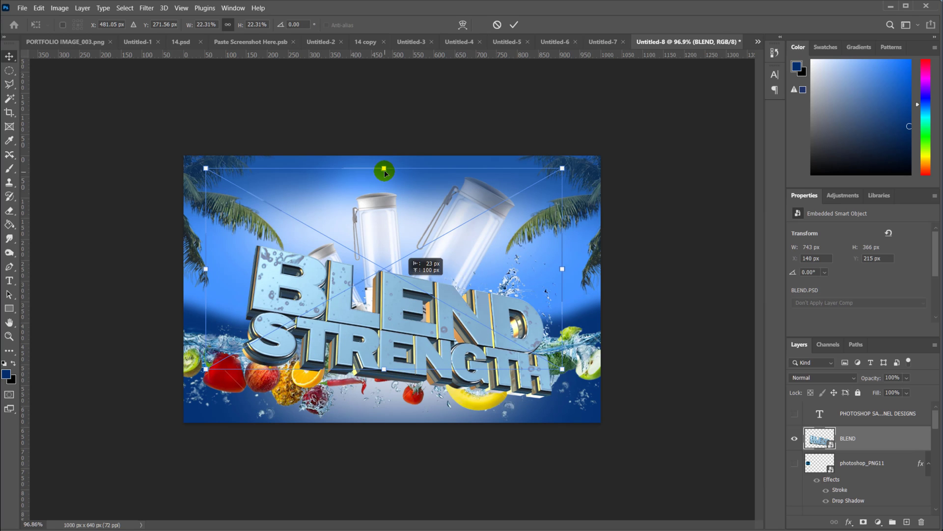
drag(384, 168, 415, 207)
drag(425, 310, 454, 345)
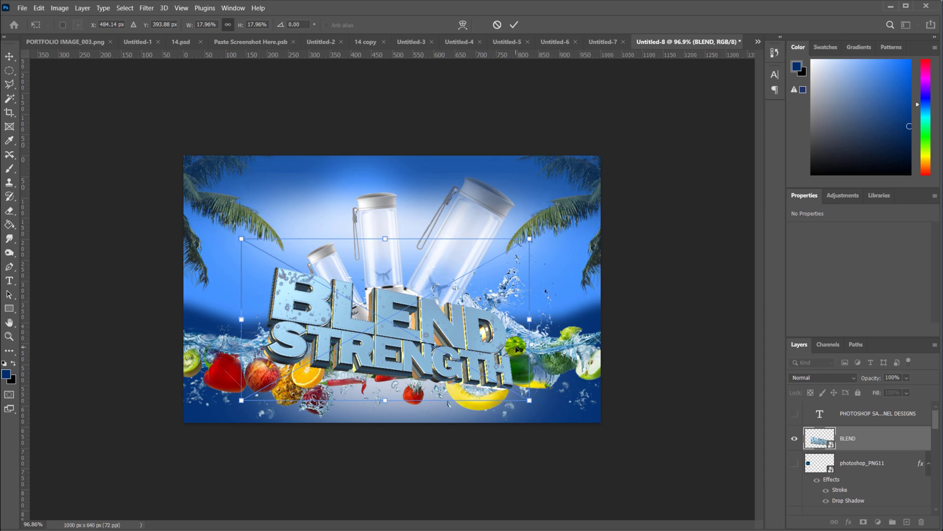
key(Return)
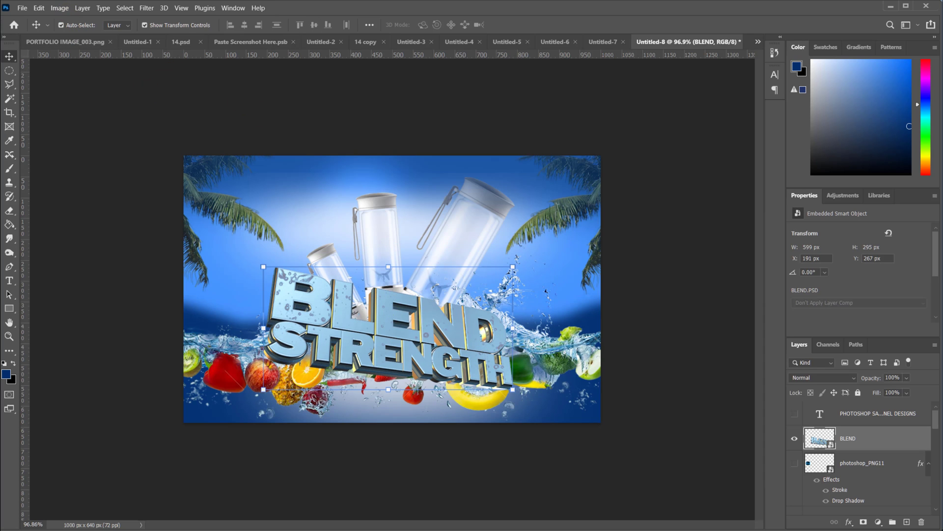
Apply a Levels adjustment to the BLEND layer with input levels 52, 1.19 and 247.
click(56, 9)
mouse_move(74, 33)
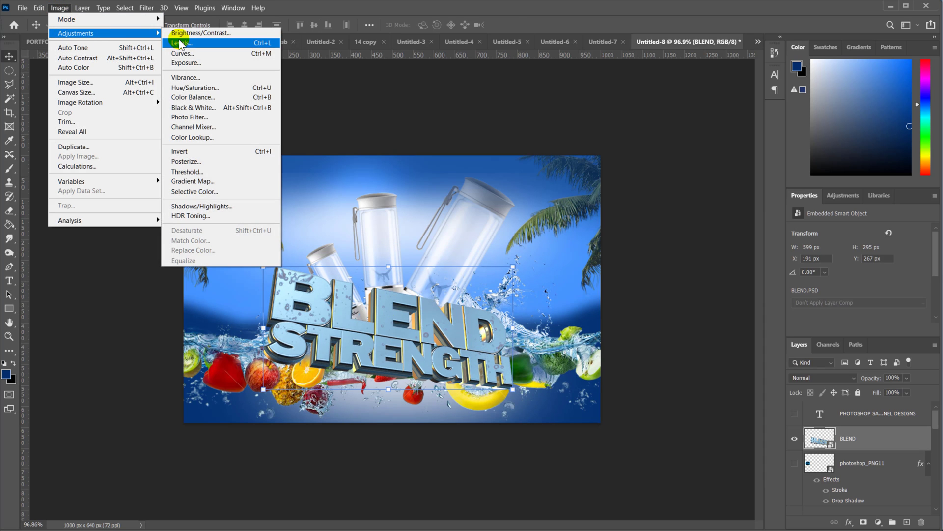
click(182, 43)
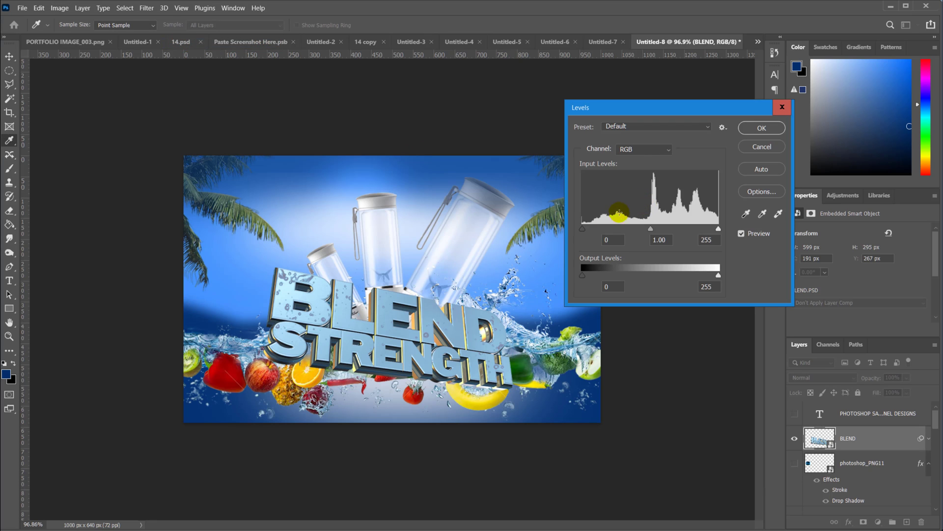
drag(585, 226, 610, 228)
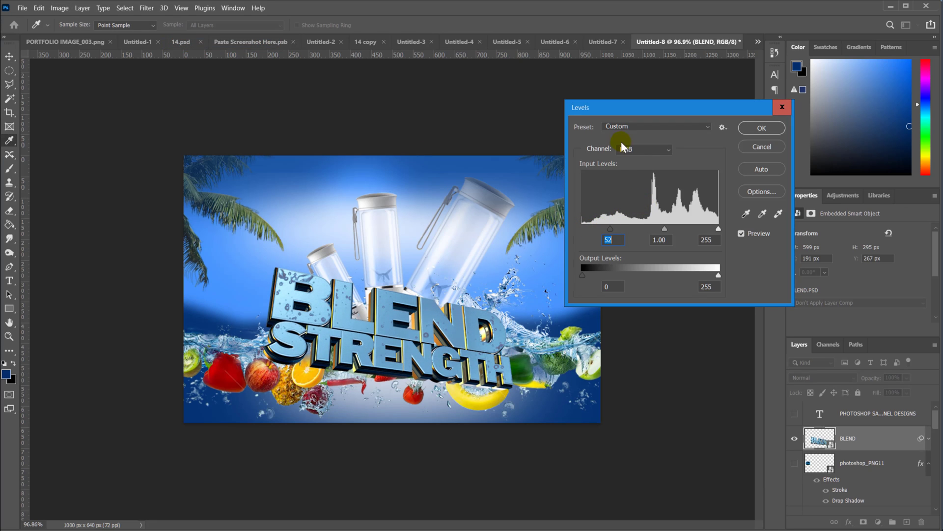
drag(649, 105, 558, 53)
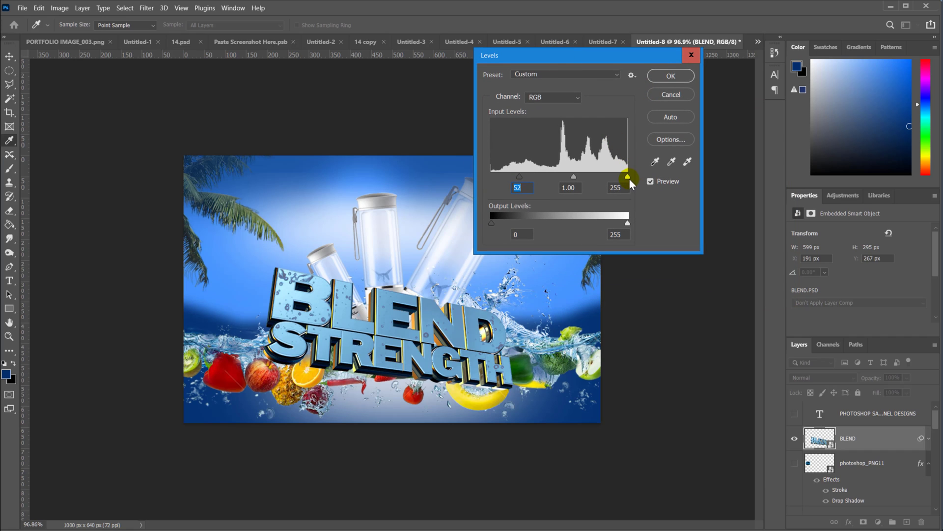
drag(620, 176, 565, 176)
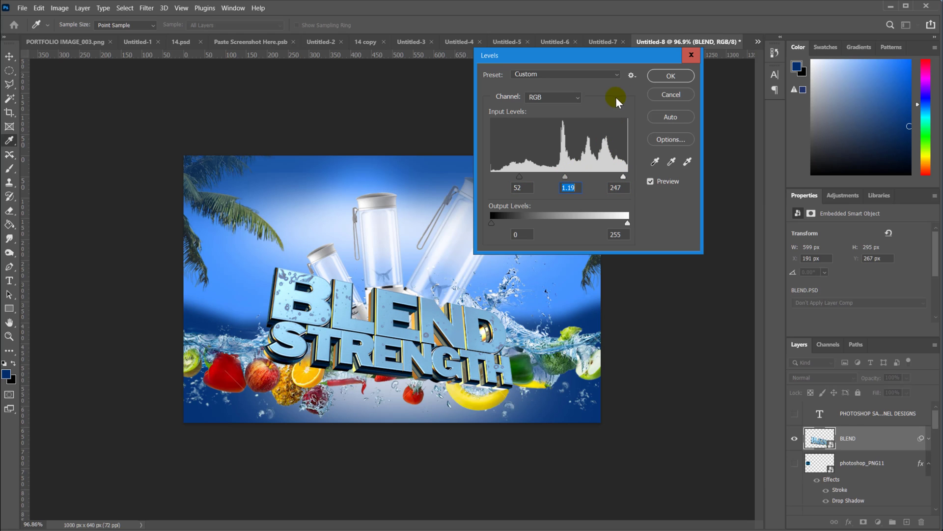
click(659, 79)
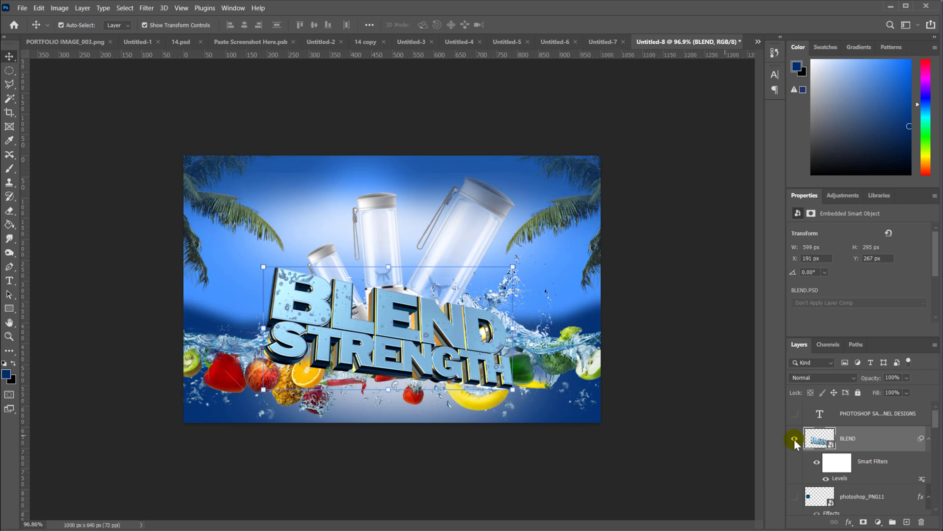
Rasterize the BLEND smart object layer into a regular pixel layer.
click(876, 438)
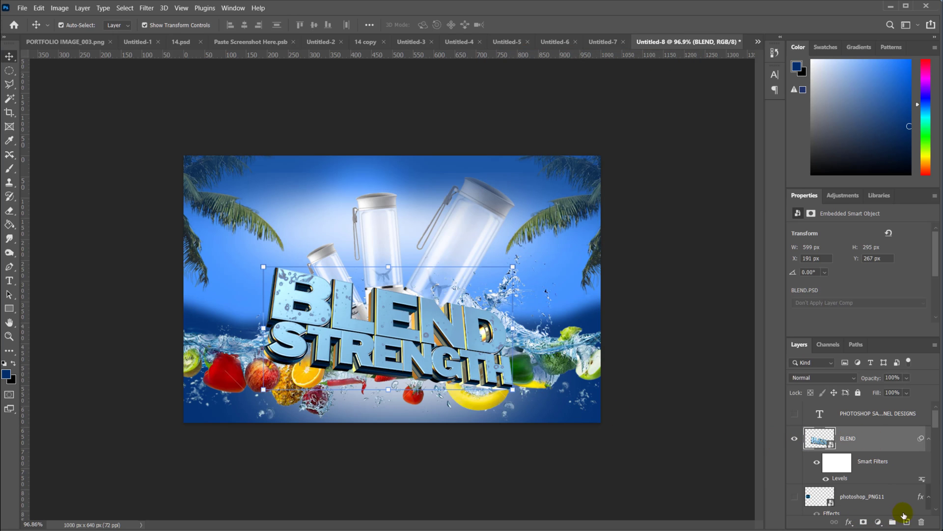
right_click(888, 438)
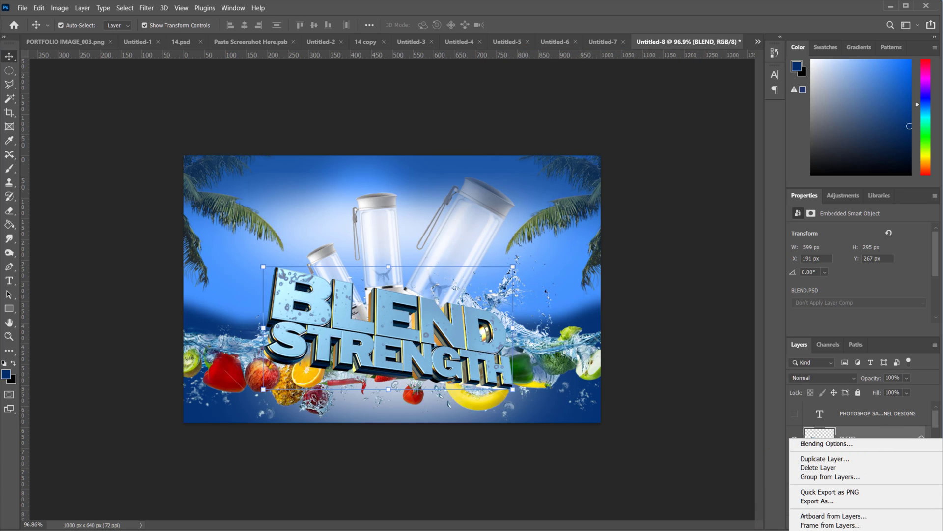
click(826, 530)
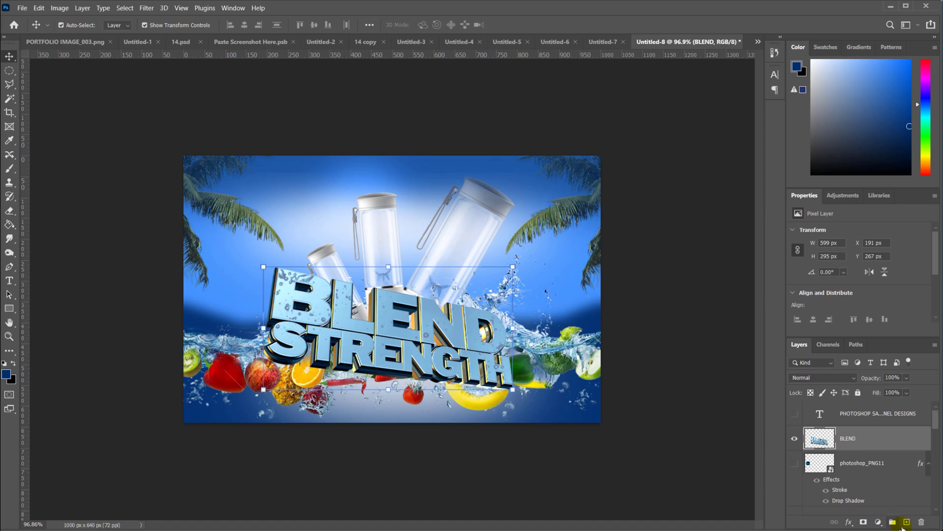
Add a new layer above BLEND, keep the foreground colour 022f6c, and set the layer's blend mode to Linear Dodge (Add).
click(907, 522)
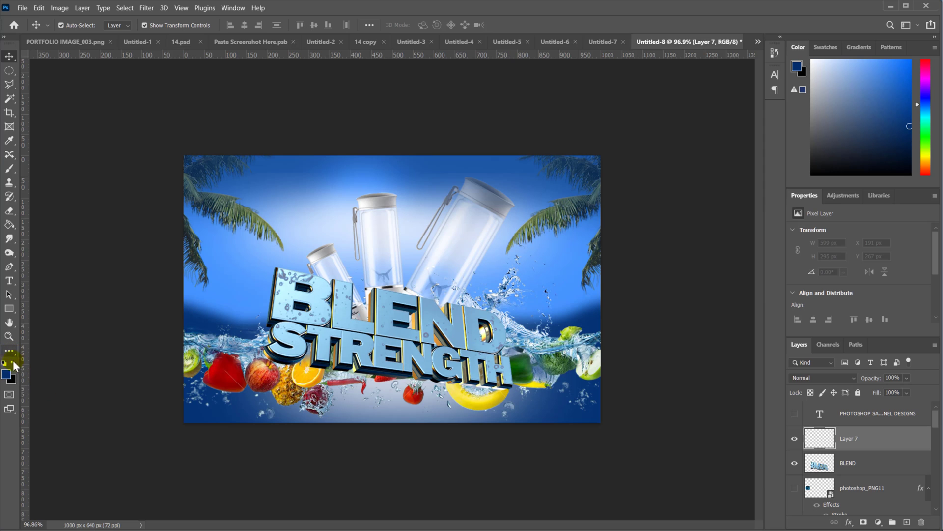
click(7, 375)
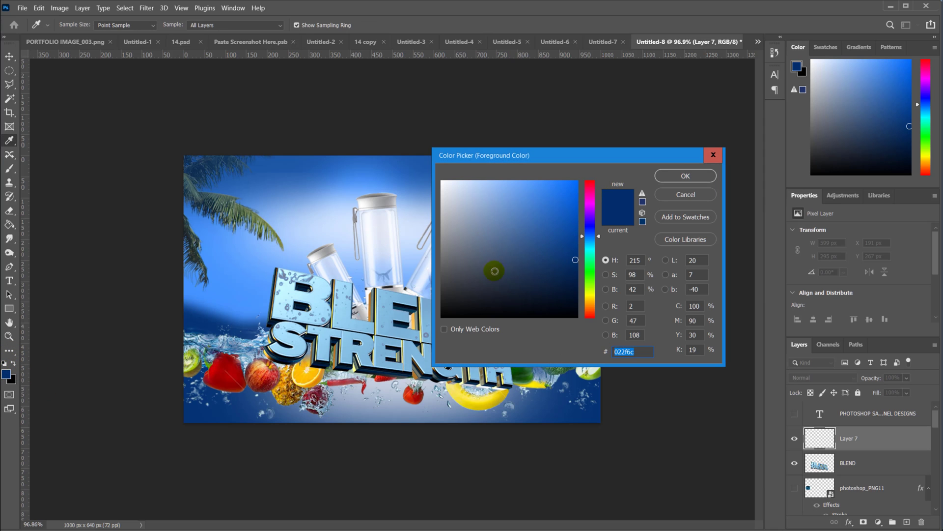
click(674, 177)
key(v)
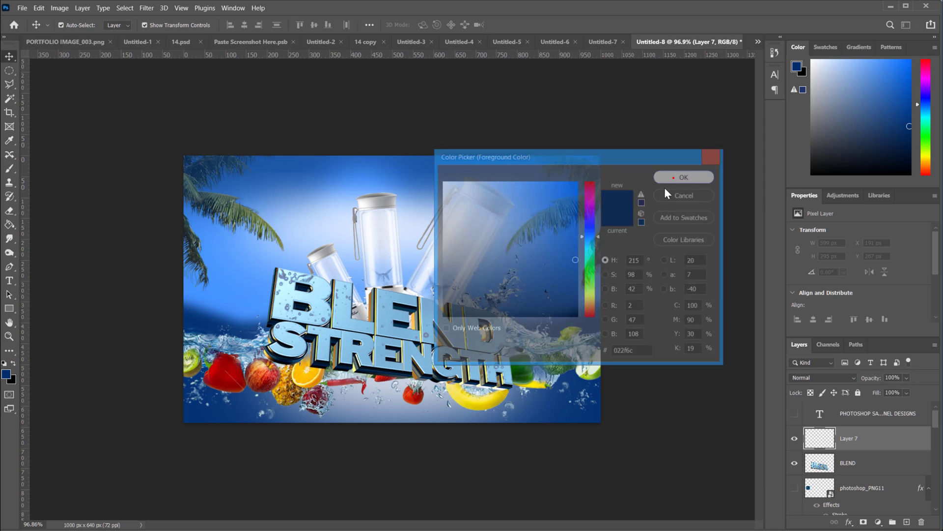
click(831, 438)
click(815, 377)
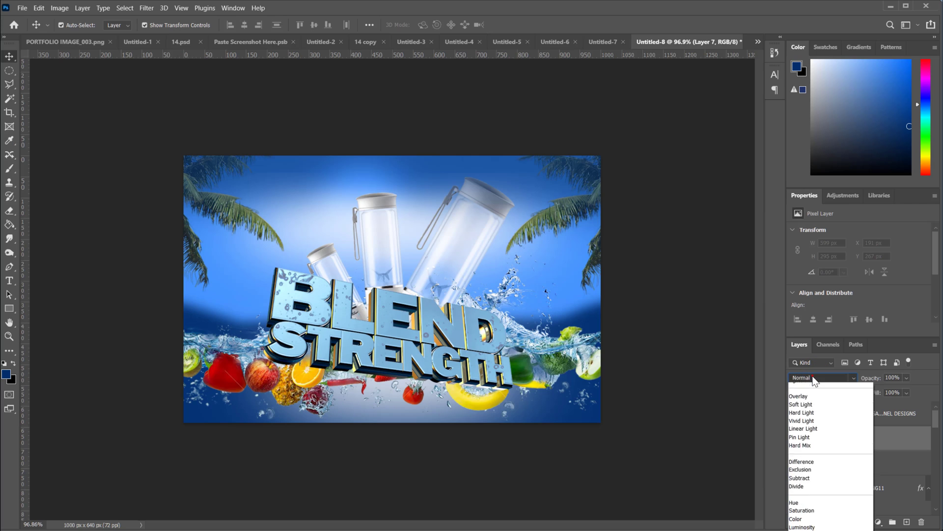
click(829, 485)
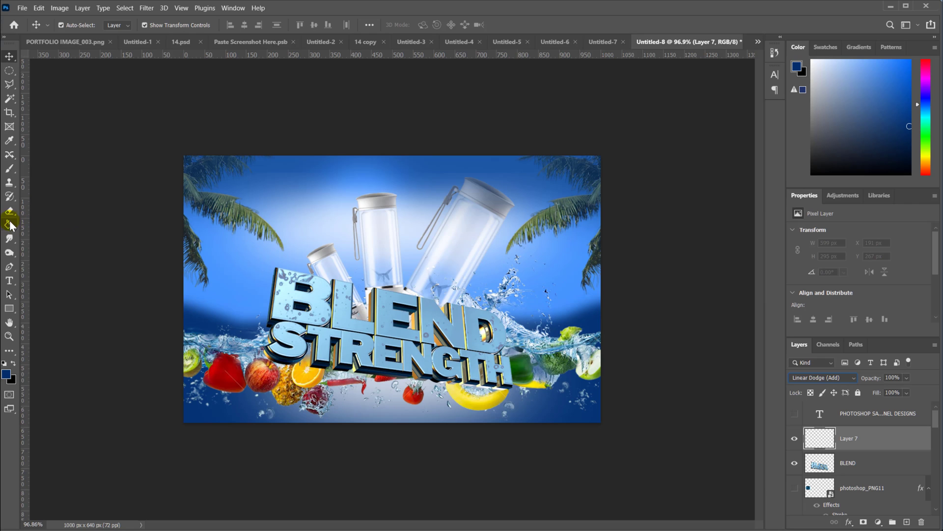
Brush a dark blue glow over the upper-left of the letter B with a 284 px soft brush, then reduce the brush to 150 px.
click(10, 168)
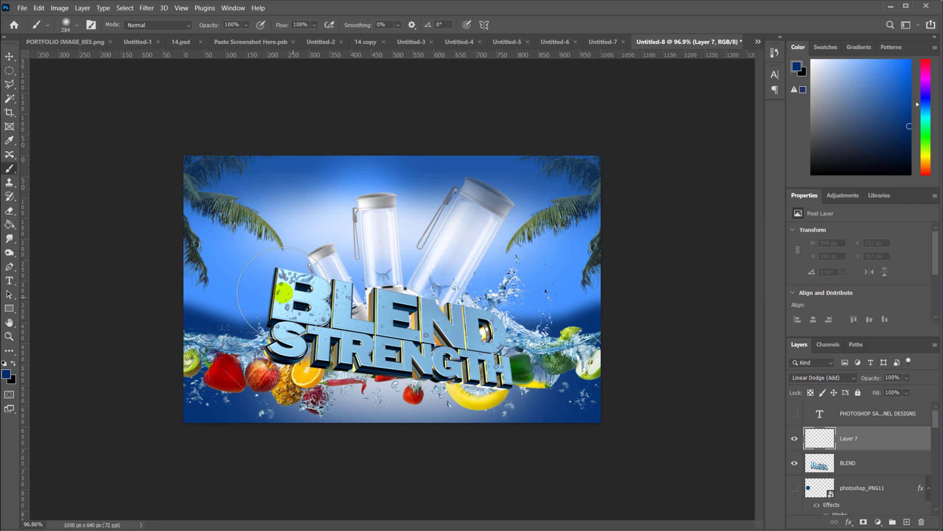
click(286, 286)
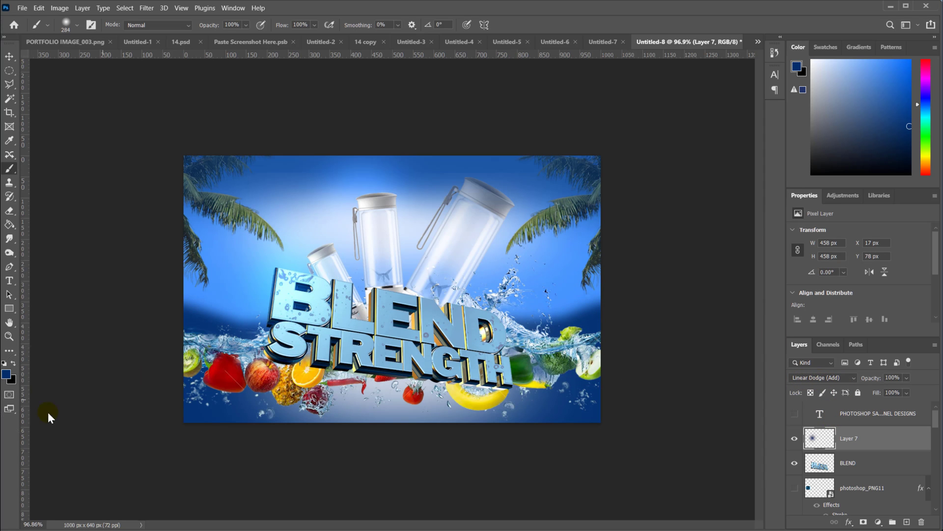
click(287, 274)
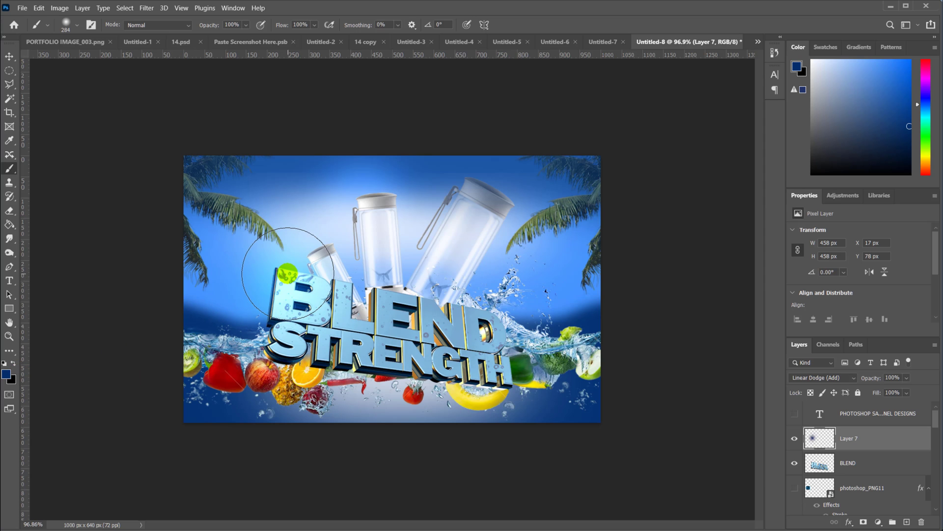
key(bracketleft)
key(bracketleft)
key(bracketleft)
key(bracketleft)
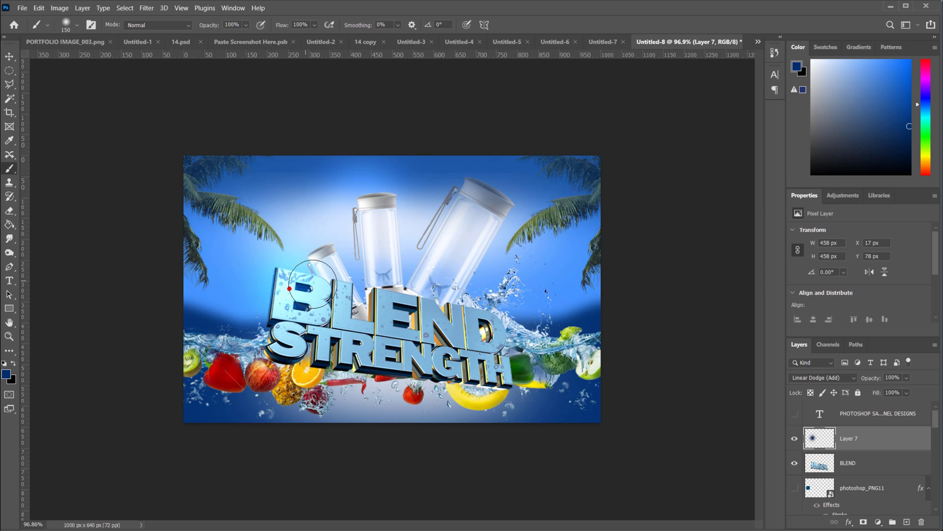
Change the foreground colour to brighter blue 0056cb and dab smaller glows on the T of STRENGTH and the N of BLEND.
click(6, 375)
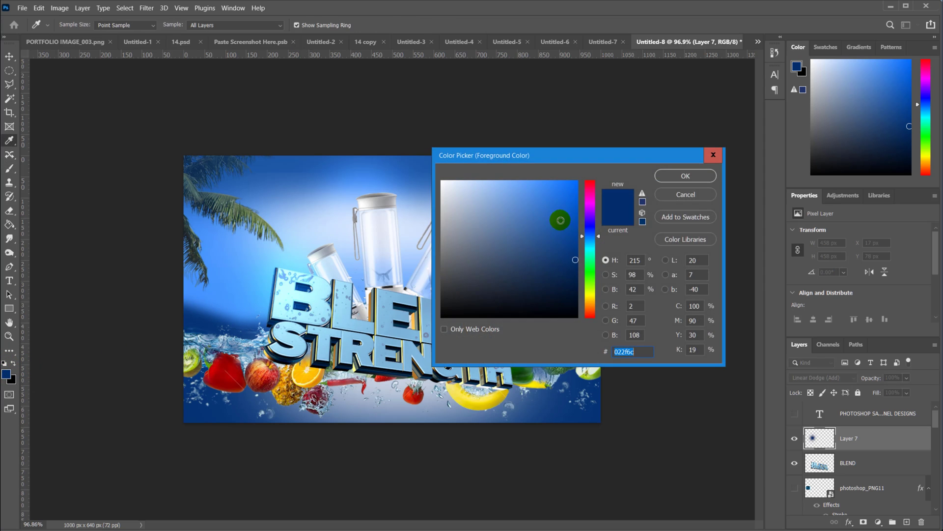
click(564, 217)
click(664, 176)
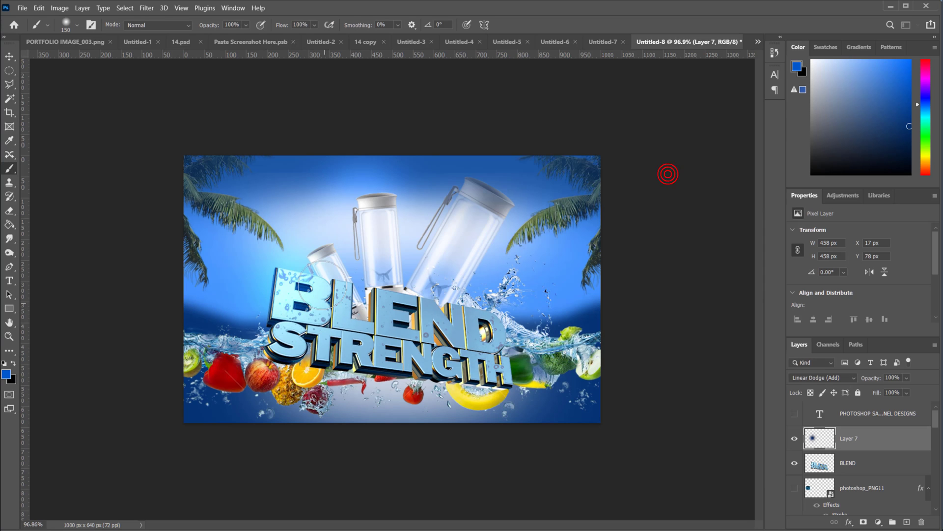
key(bracketleft)
key(bracketleft)
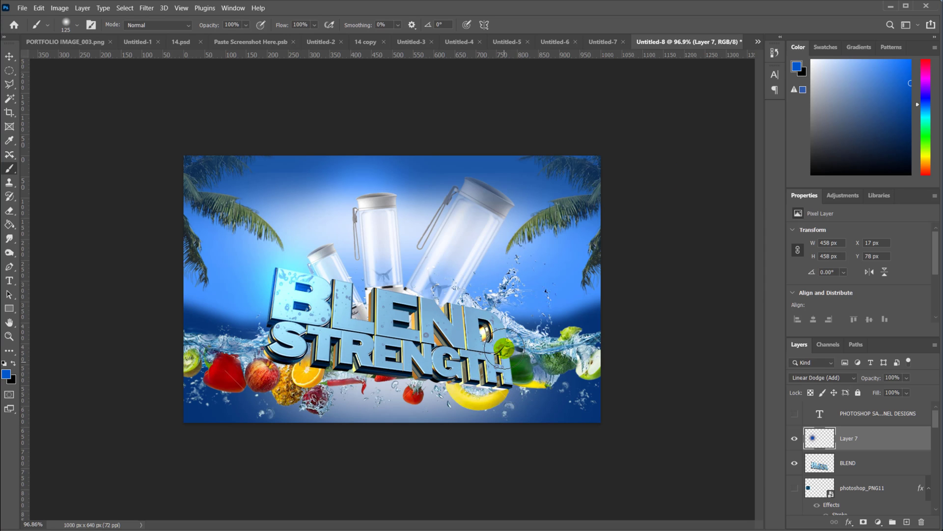
click(320, 351)
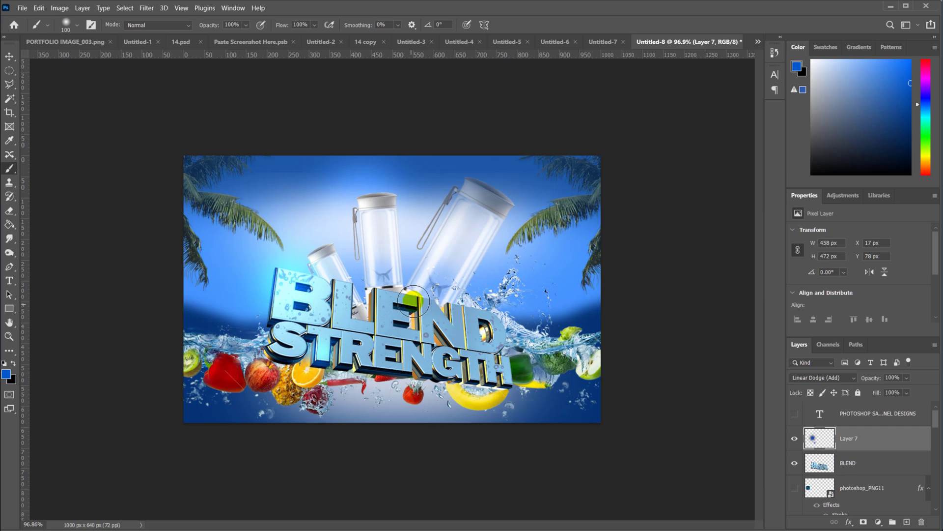
key(bracketright)
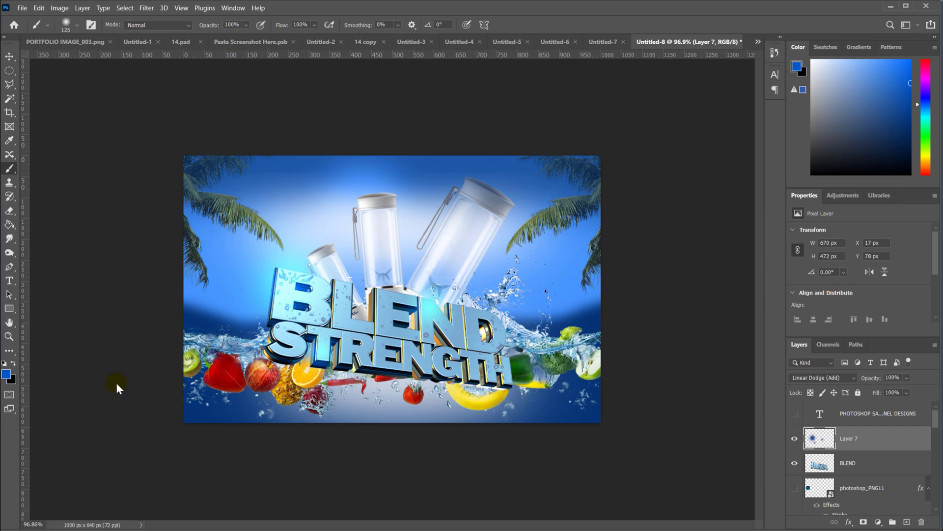
Set the foreground colour to dark orange-brown 503202.
click(6, 375)
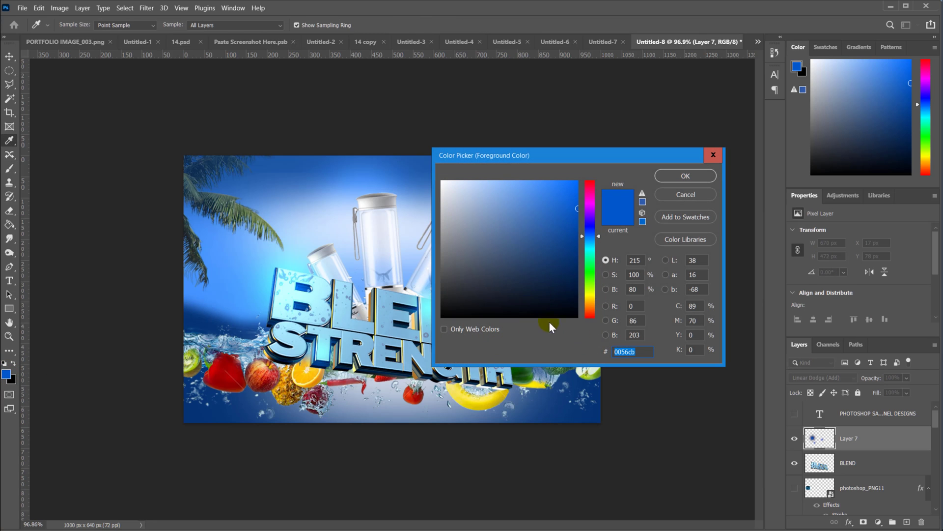
click(589, 305)
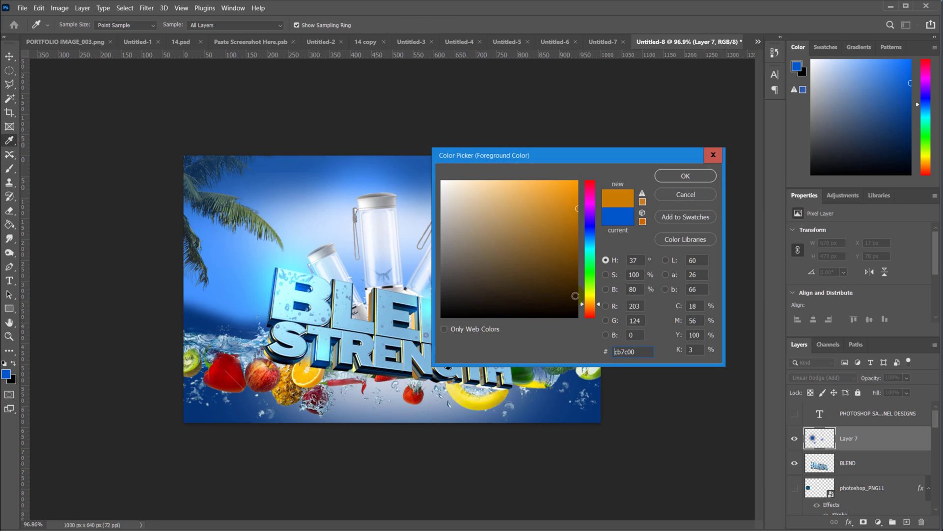
click(576, 289)
click(574, 275)
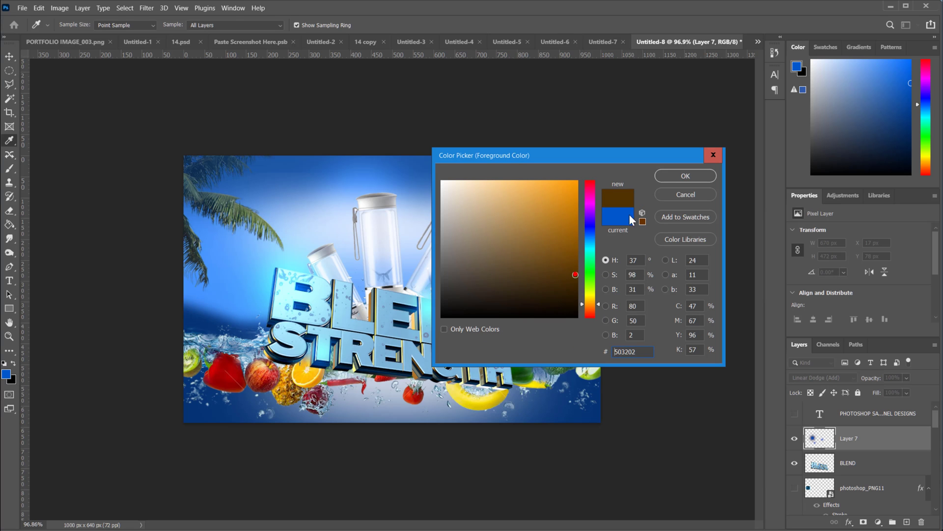
click(666, 177)
Dab warm highlights with an 80 px brush on the gold edges of the D, between E and N, and along STRENGTH.
scroll(462, 337, up, 7)
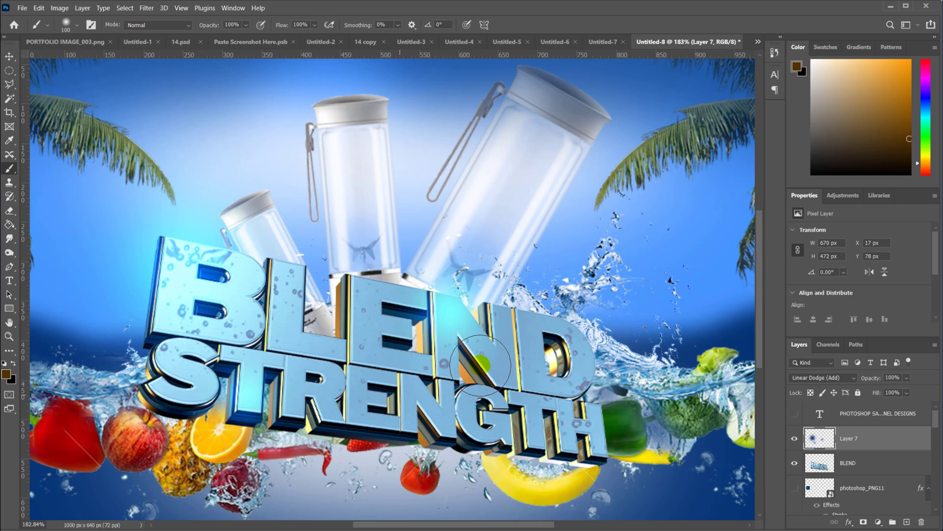
key(bracketleft)
key(bracketleft)
click(564, 352)
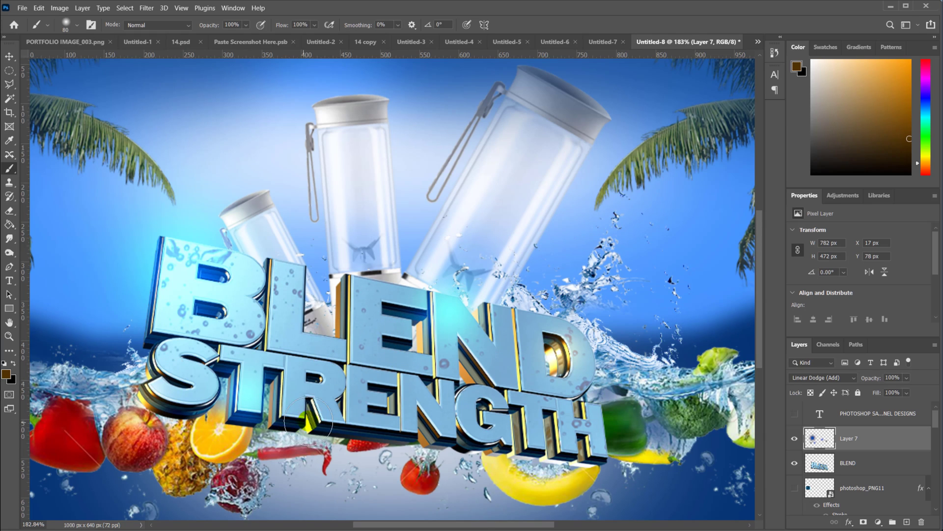
click(308, 421)
click(487, 413)
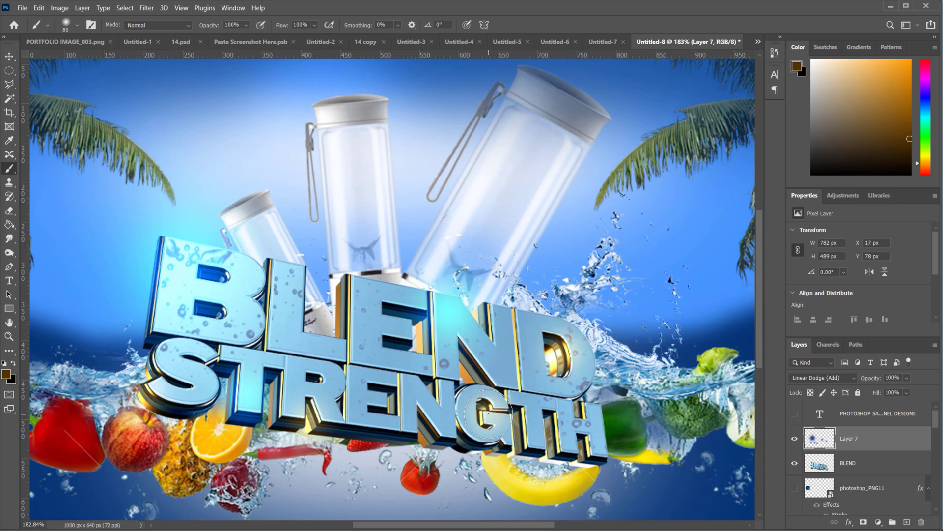
click(423, 339)
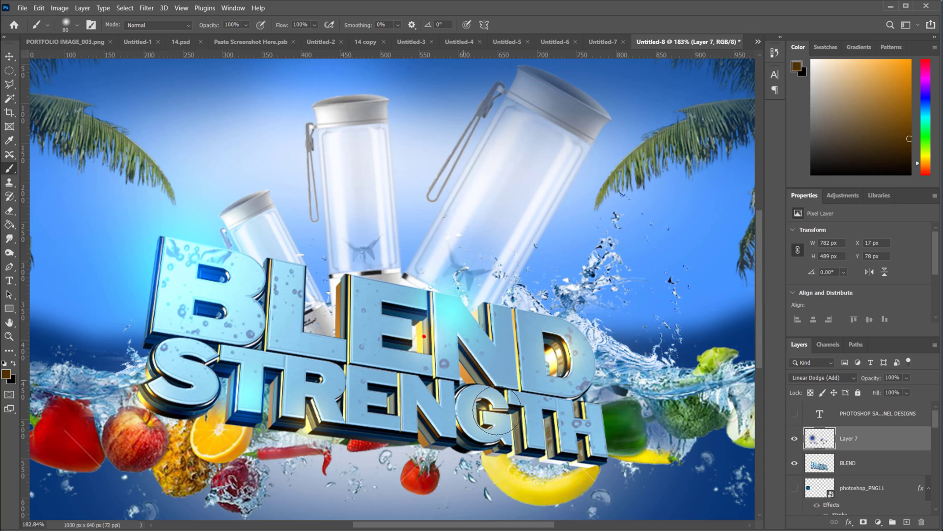
scroll(484, 386, down, 4)
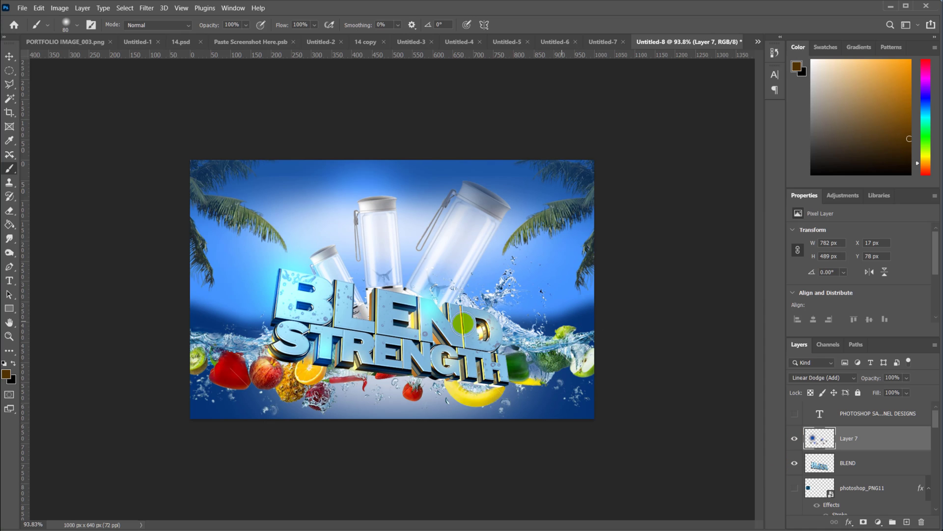
scroll(437, 307, up, 2)
scroll(432, 302, down, 1)
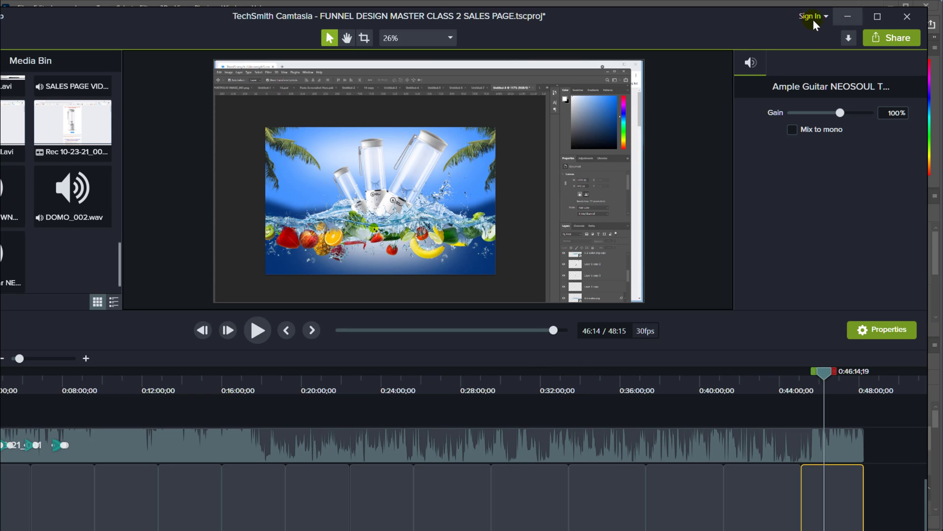
Switch to Photoshop and embed the 6-66070_water-splash image from the toolbox's WATER SPLASHES folder at its default size.
click(848, 16)
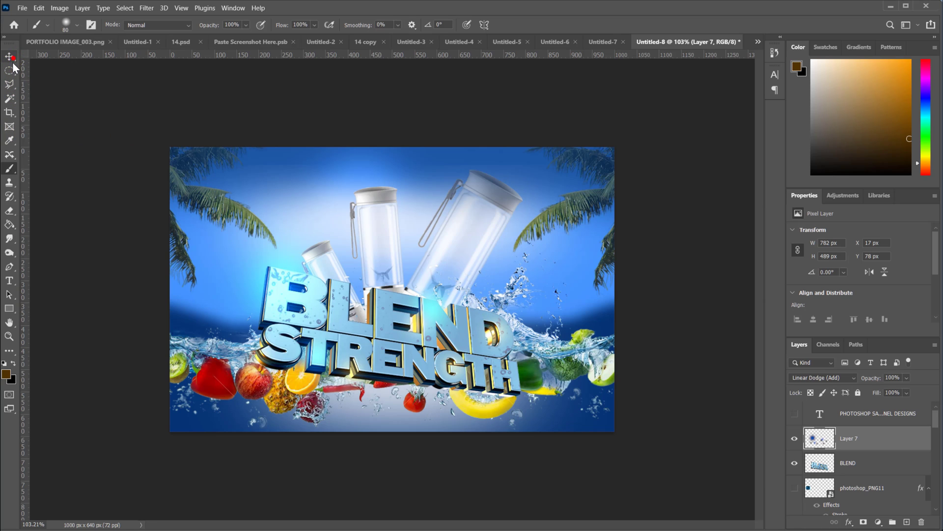
click(22, 9)
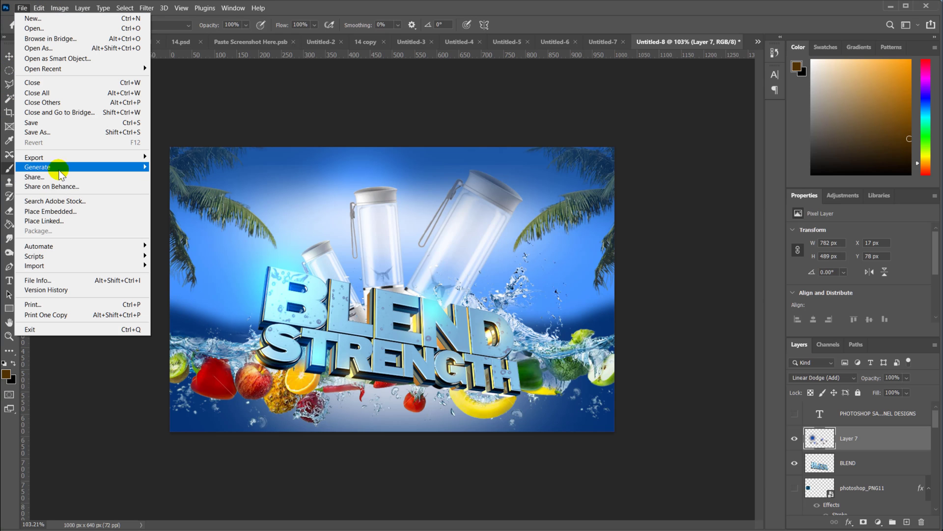
click(74, 214)
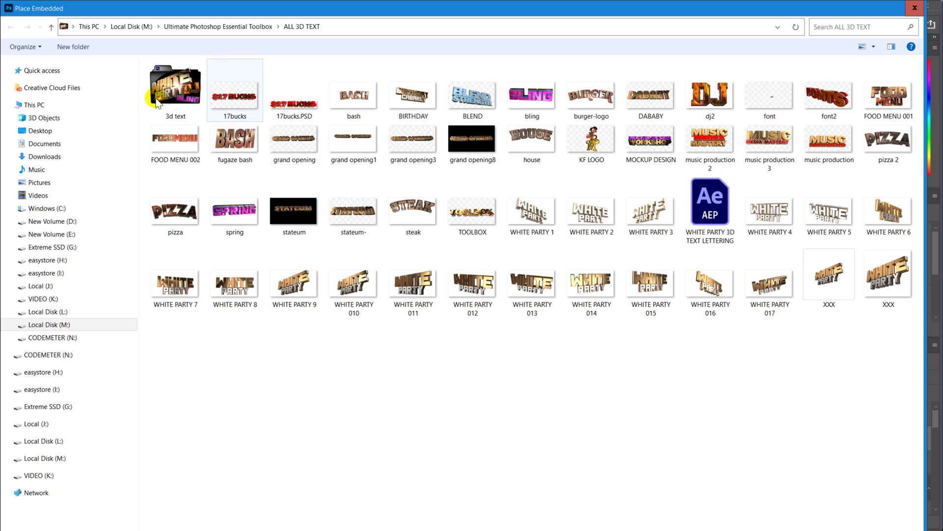
click(218, 27)
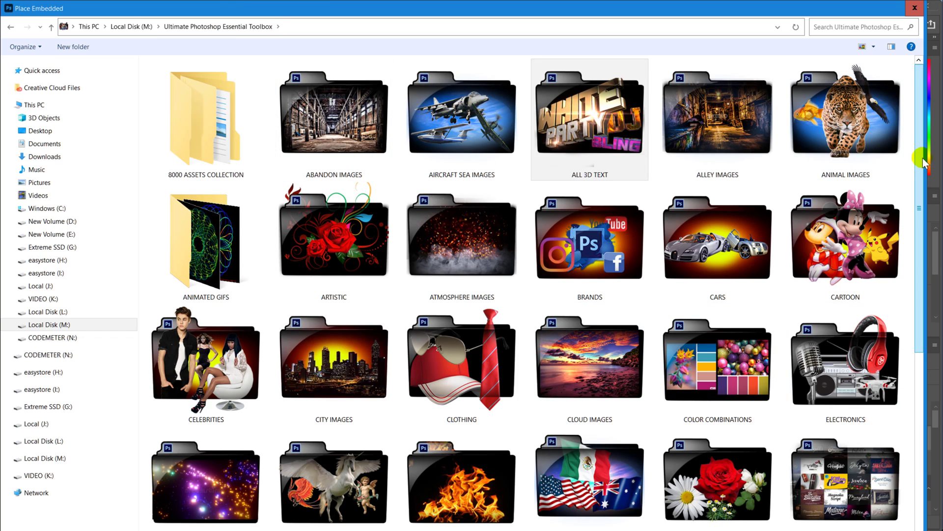
scroll(922, 155, down, 12)
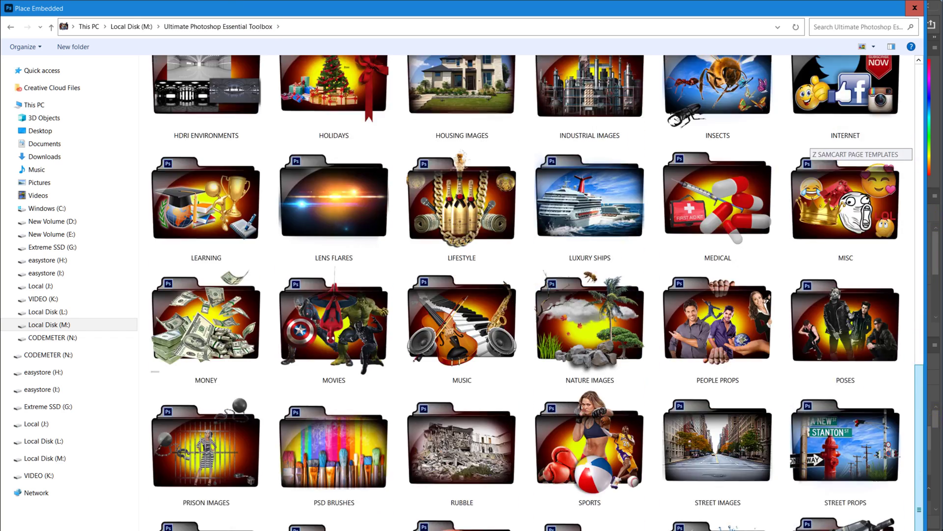
scroll(821, 444, down, 1)
double_click(718, 513)
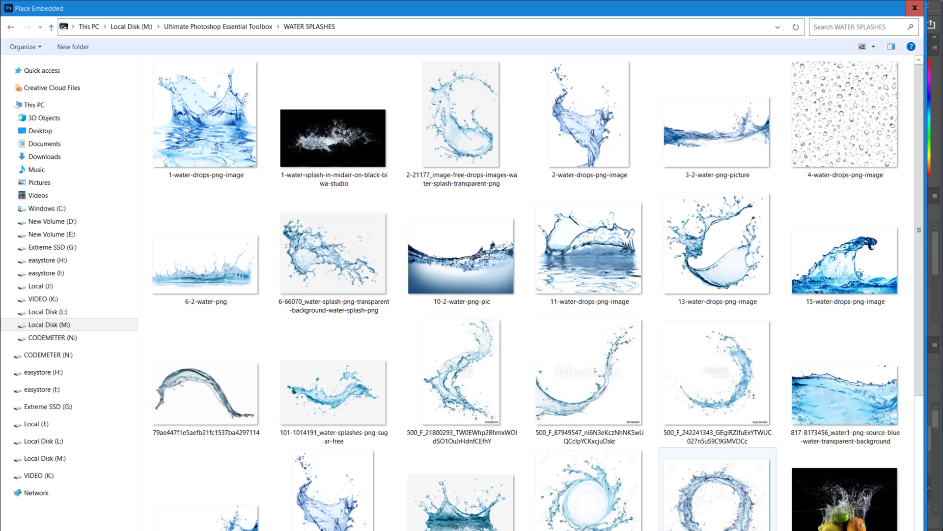
double_click(353, 241)
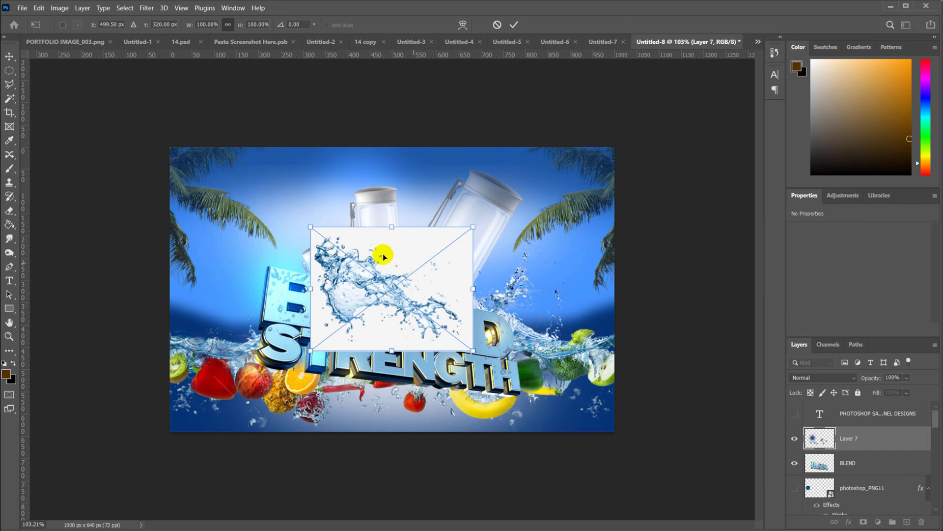
key(Return)
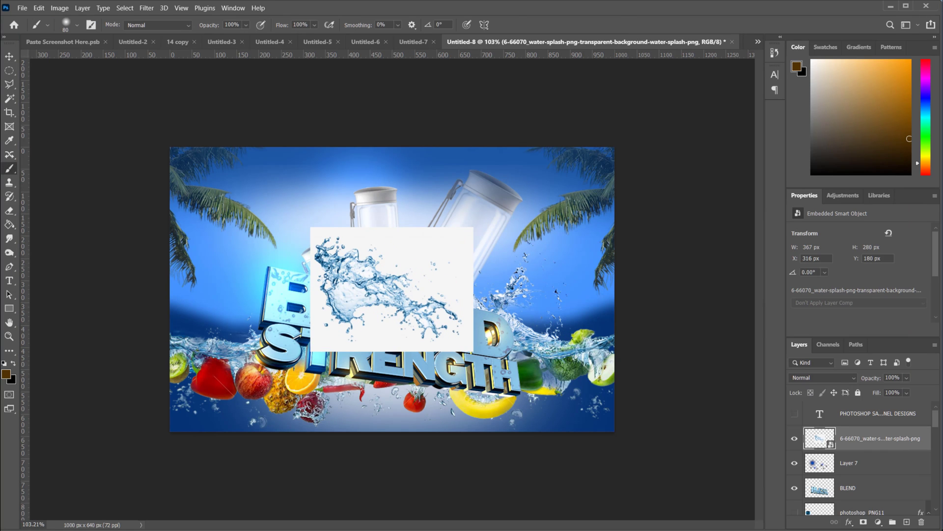
Select the splash image's white background with the Magic Wand at tolerance 55 and try to delete it.
click(10, 99)
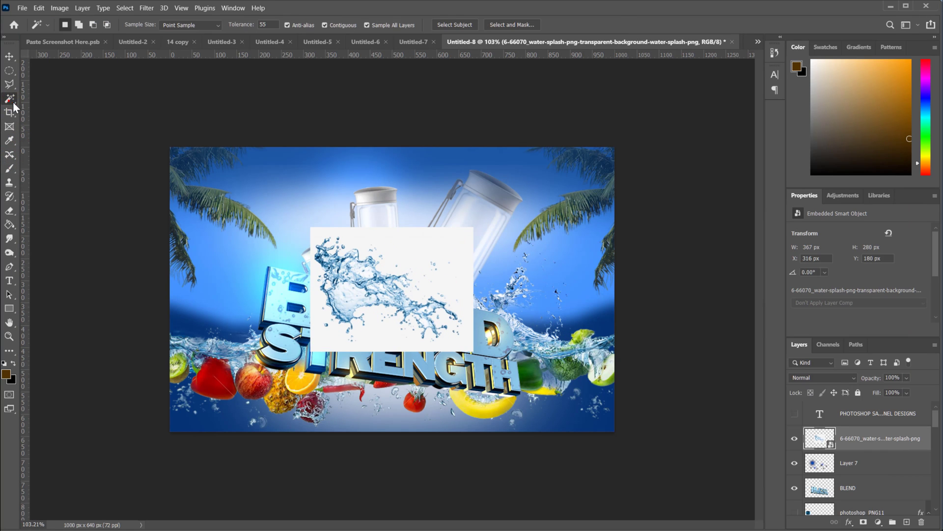
click(423, 248)
key(Delete)
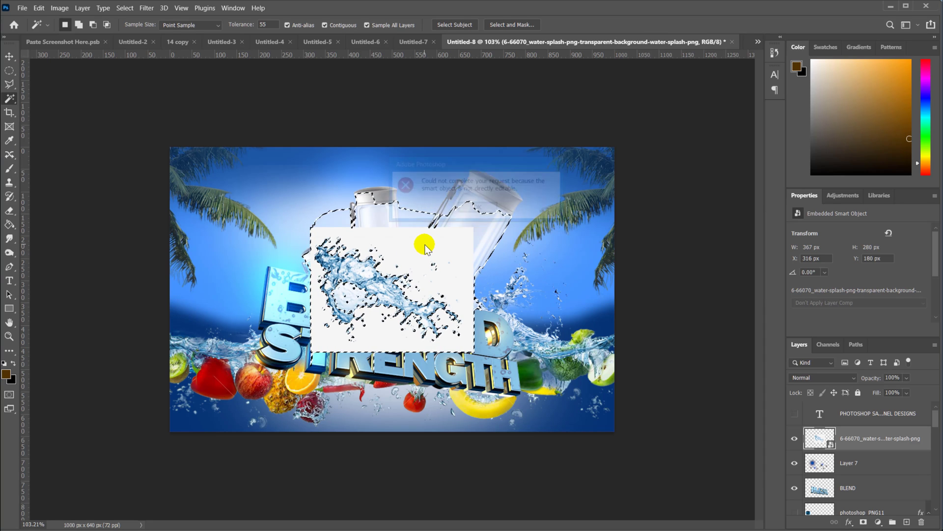
click(479, 207)
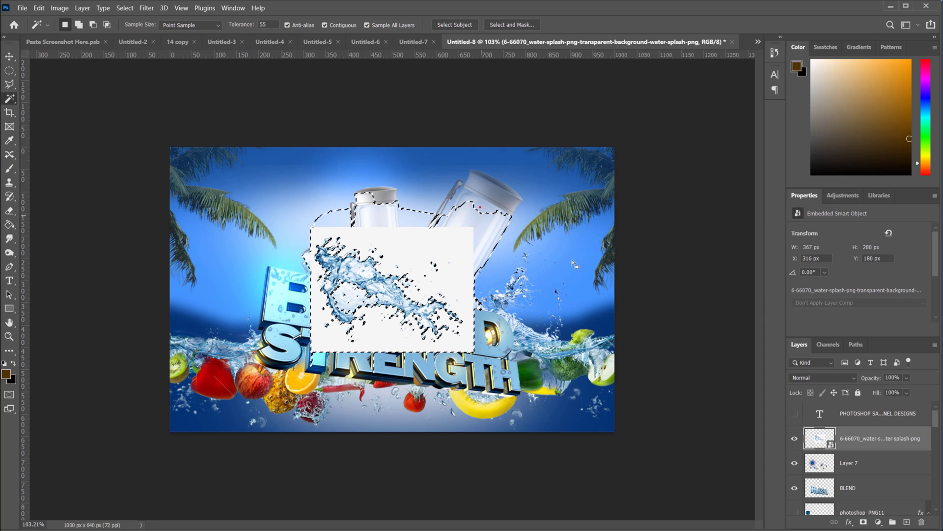
Rasterize the water splash layer, delete its selected white background and deselect.
right_click(879, 441)
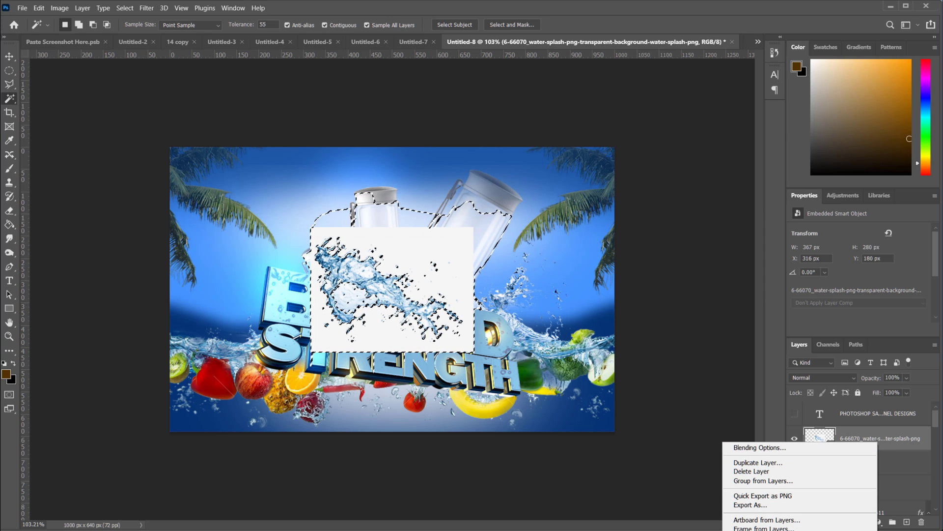
click(847, 470)
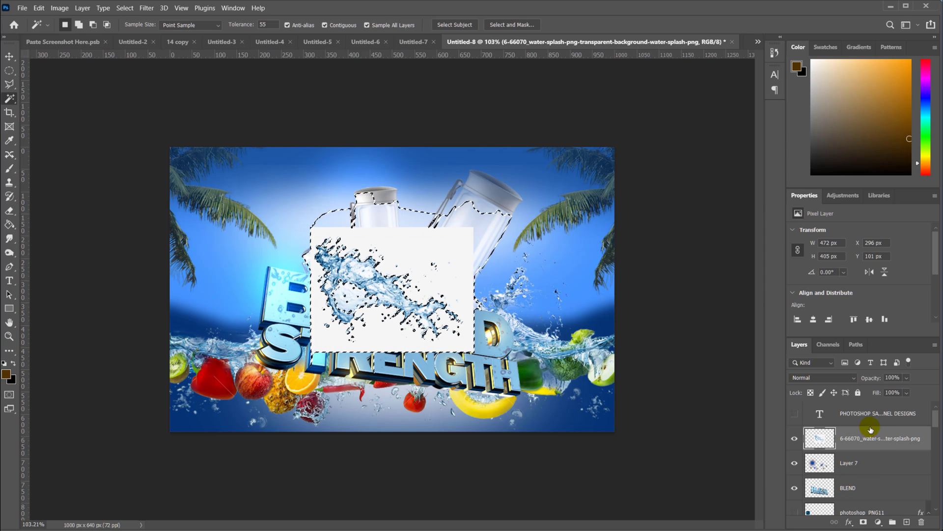
key(Delete)
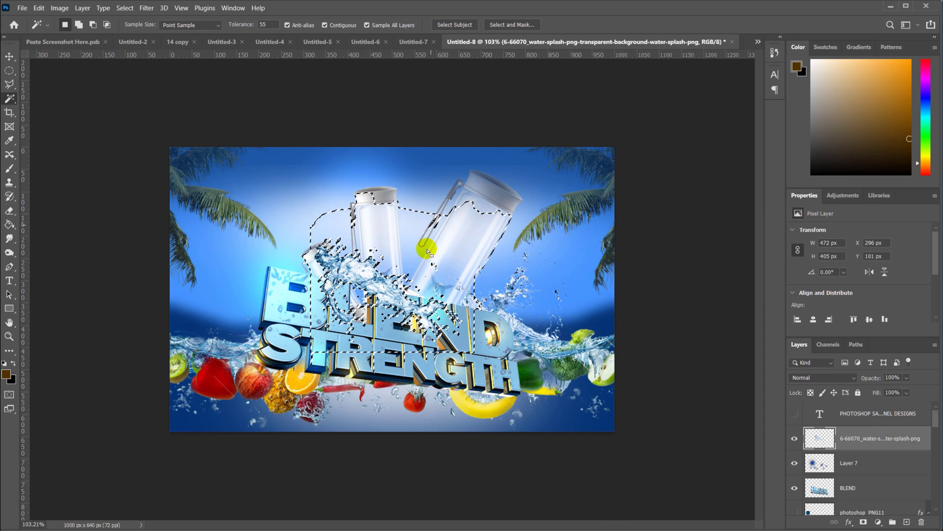
click(124, 8)
click(131, 28)
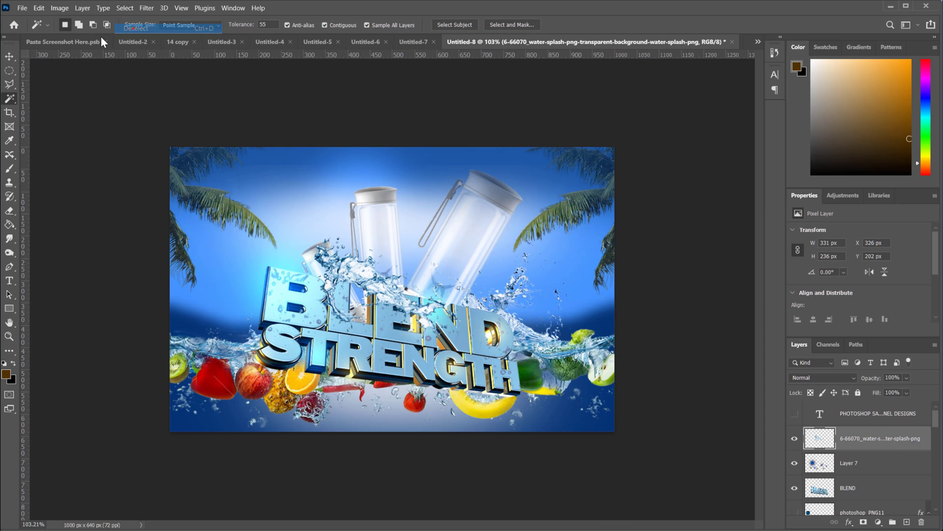
Move the water splash to the flyer's lower left, over the red pepper and apple at about X 43, Y 342 px.
click(9, 56)
click(384, 278)
drag(384, 278, 265, 355)
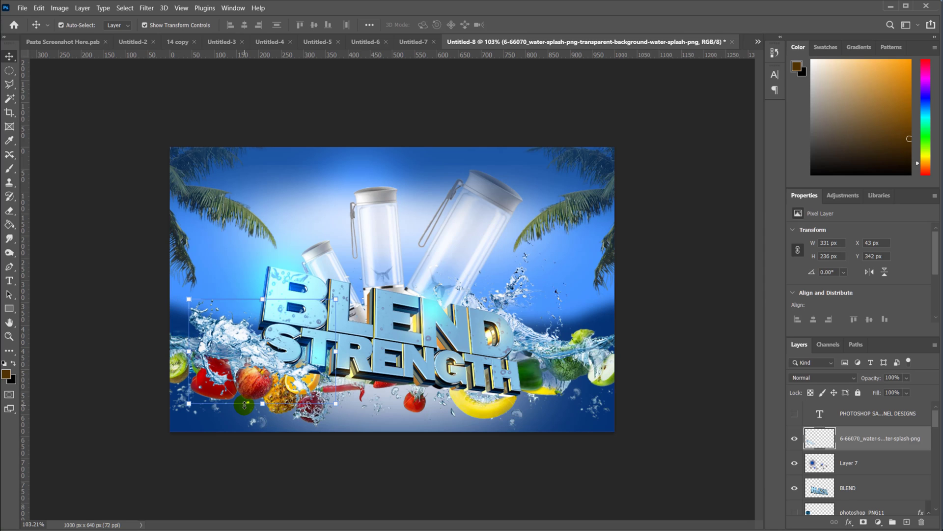
Erase the left part of the water splash over the red pepper and waterline with a soft 250 px eraser.
scroll(244, 405, up, 3)
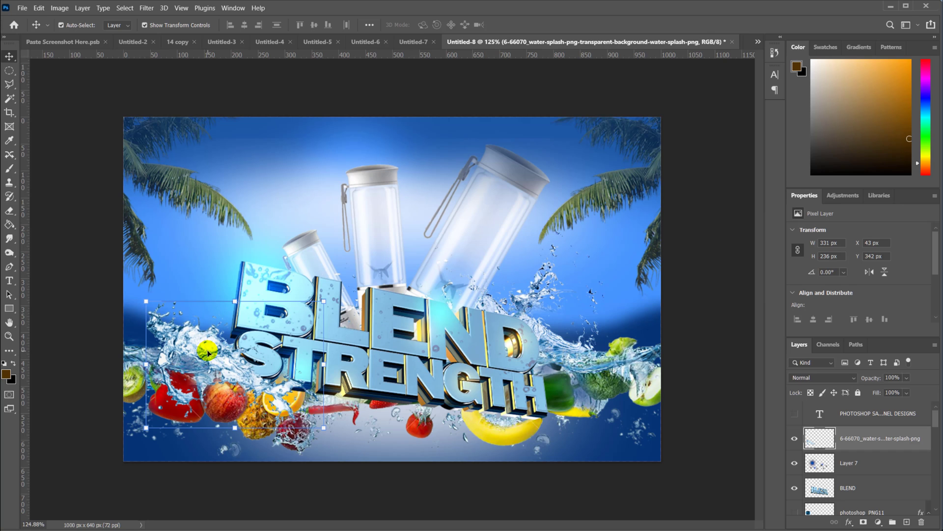
click(12, 212)
mouse_move(95, 316)
mouse_down()
mouse_move(173, 281)
mouse_move(188, 295)
mouse_move(183, 288)
mouse_move(160, 309)
mouse_move(101, 327)
mouse_move(169, 453)
mouse_move(142, 379)
mouse_move(156, 397)
mouse_move(138, 430)
mouse_up()
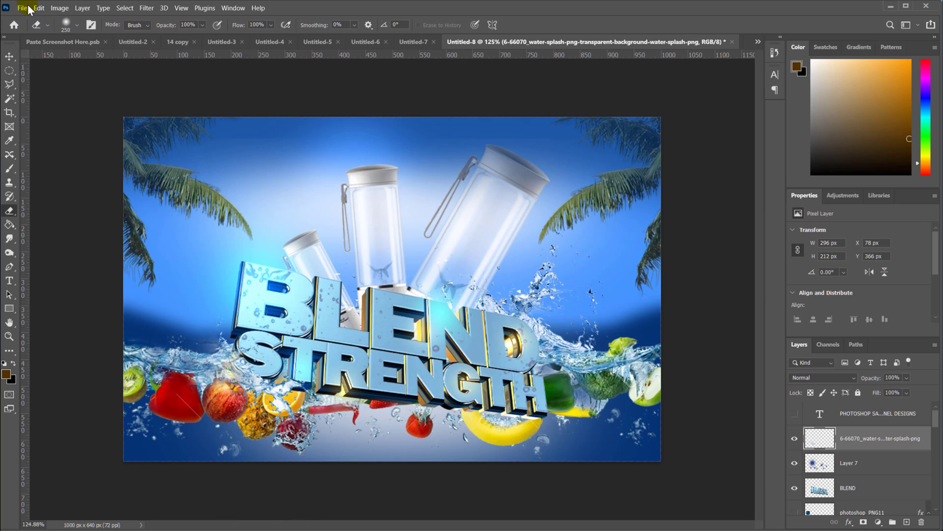
Duplicate the trimmed splash layer and move the copy over the right end of the lettering.
click(11, 58)
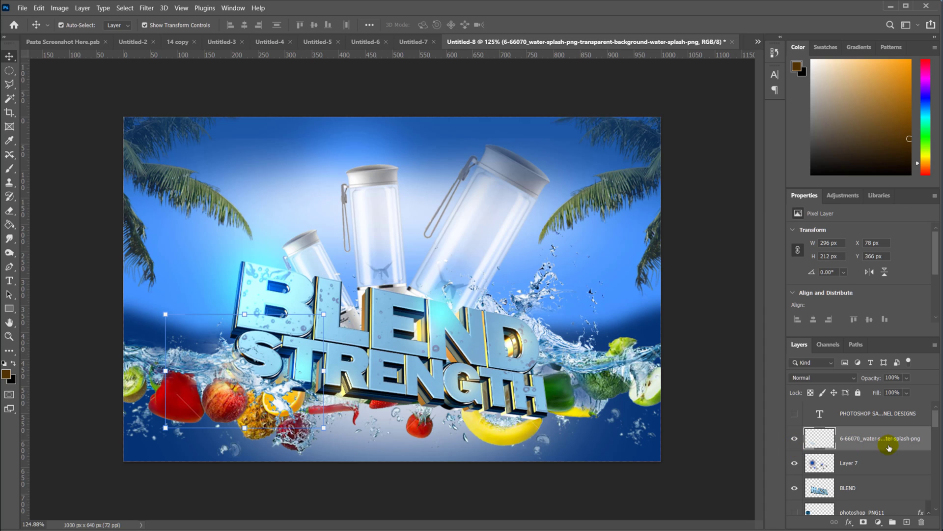
drag(890, 447, 908, 523)
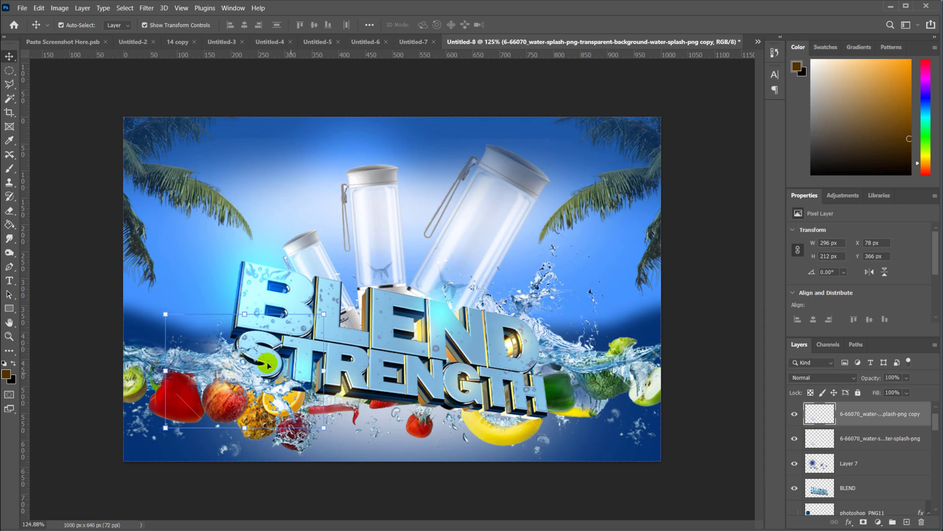
drag(239, 366, 390, 372)
drag(492, 341, 494, 341)
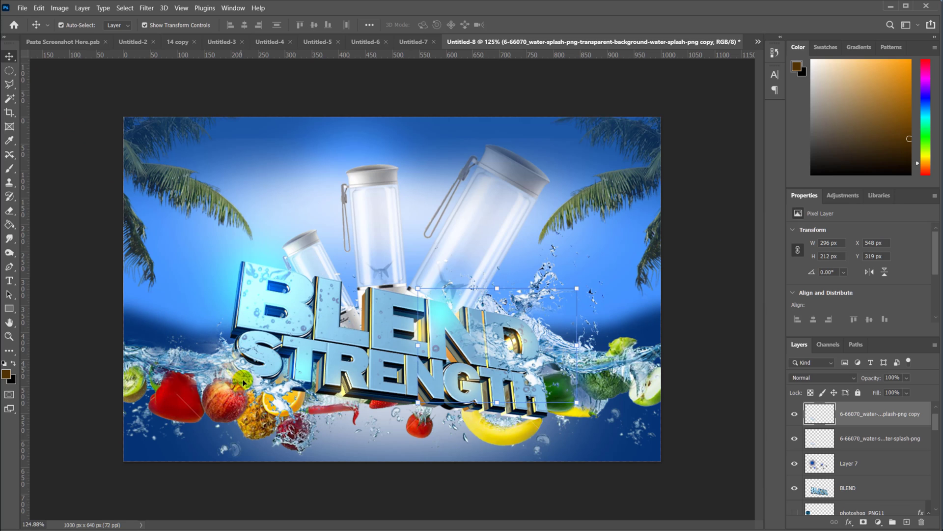
Rotate the splash copy about 128° and place it at the lower right, between the banana and the H of STRENGTH.
click(446, 381)
drag(539, 364, 505, 403)
drag(500, 304, 583, 409)
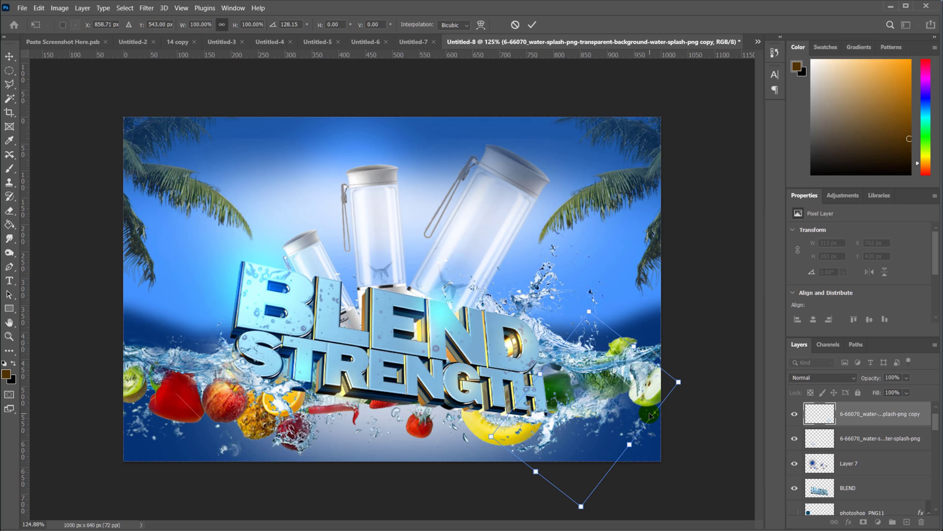
key(Return)
click(705, 294)
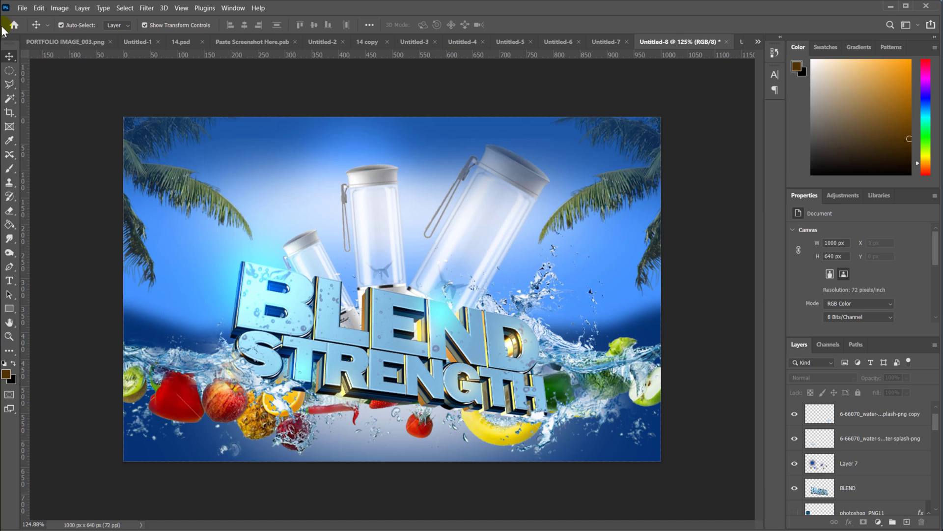
Try 2-2-vegetable-png-clipart from the VEGETABLES folder at 39.90% scale below STRENGTH, and remove it.
click(22, 9)
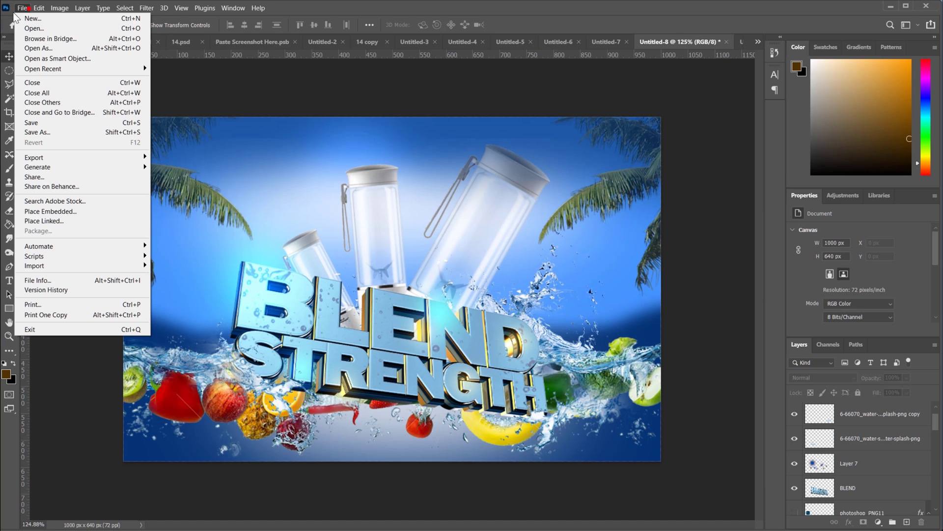
click(84, 212)
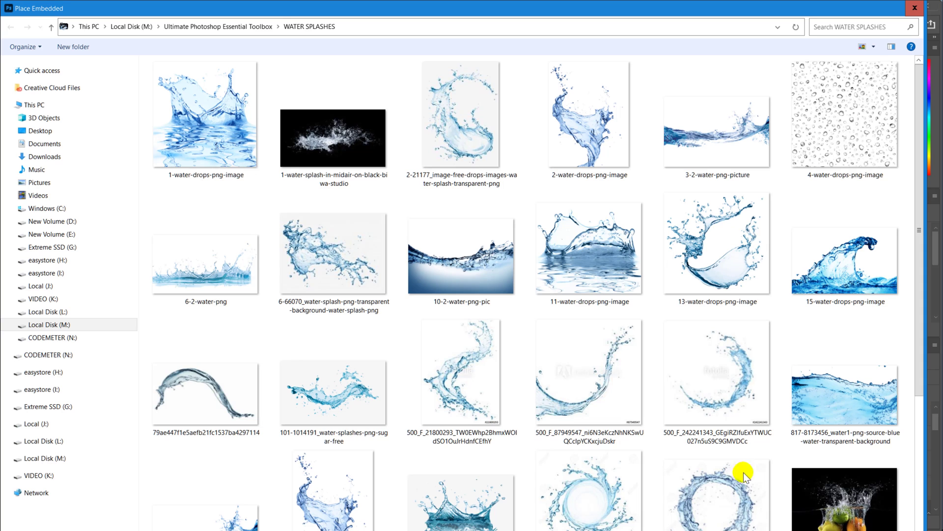
click(258, 27)
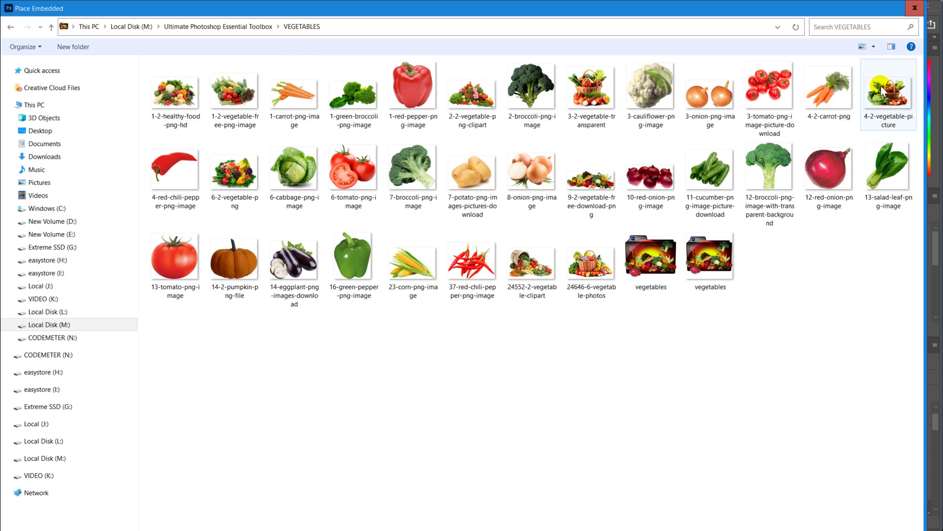
double_click(490, 97)
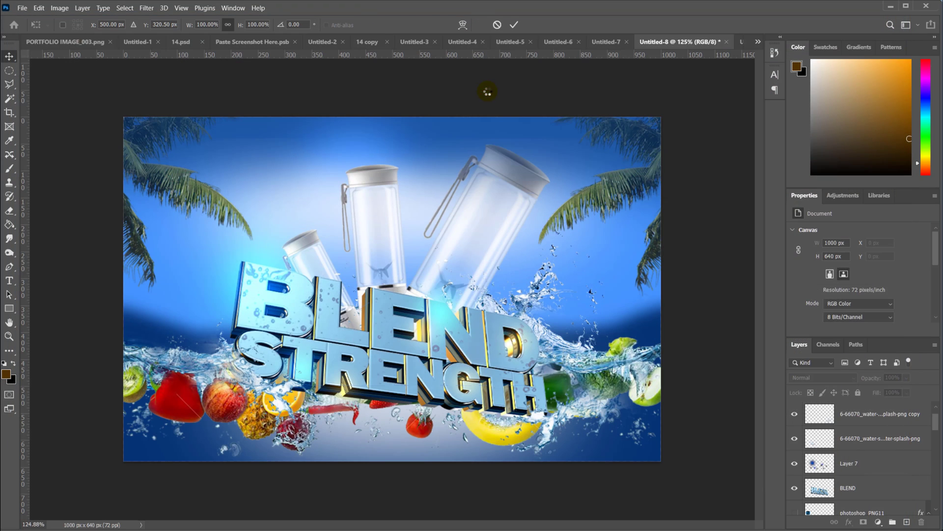
drag(439, 301, 462, 335)
drag(576, 228, 381, 345)
drag(347, 395, 437, 427)
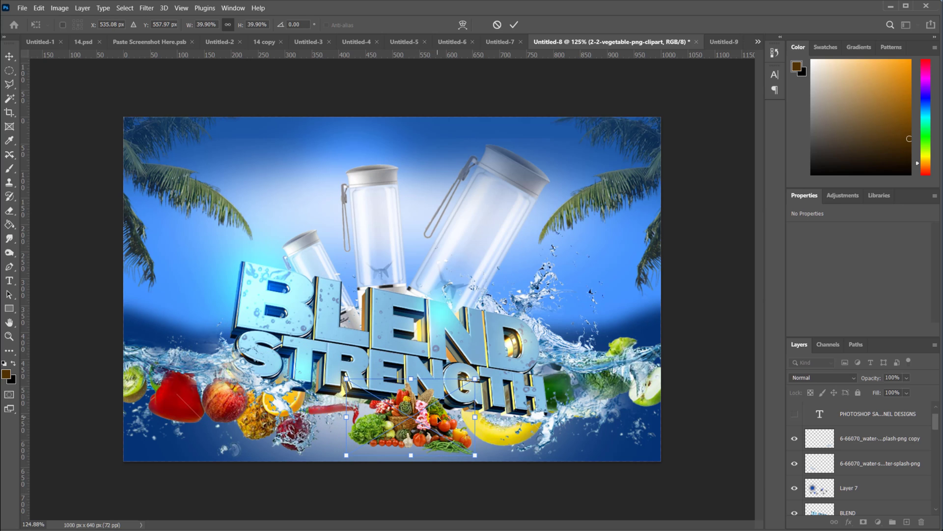
key(Return)
key(Delete)
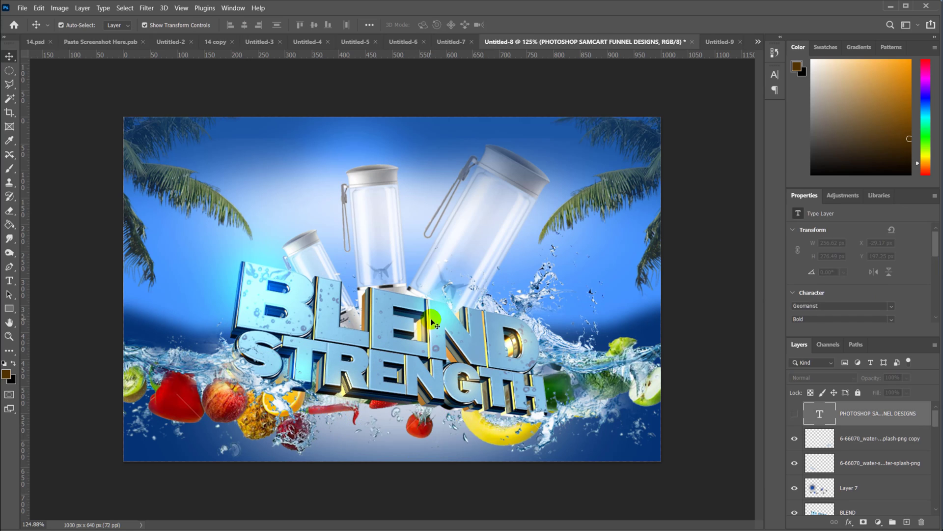
Place 1-strawberry-png-images from the FRUITS folder, scaled to about 82 px wide, just beside the H of STRENGTH above the banana's end.
click(38, 8)
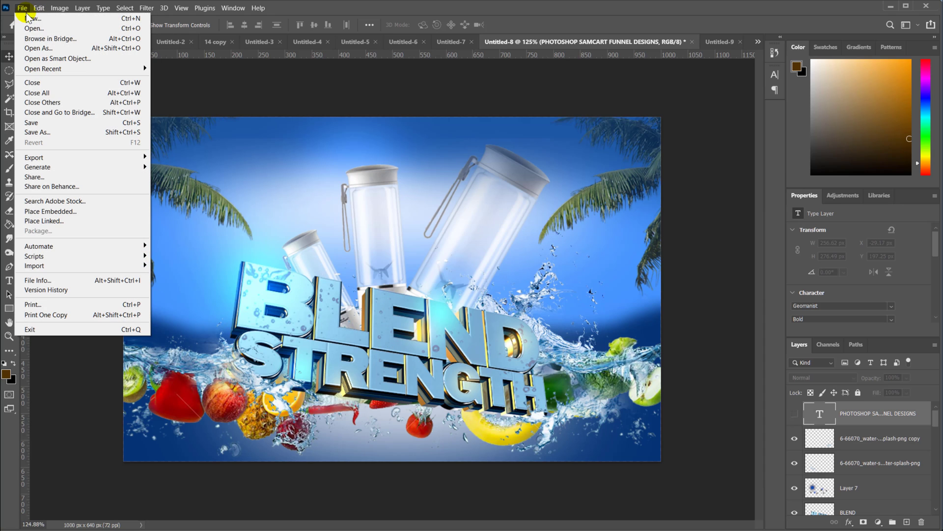
mouse_move(61, 173)
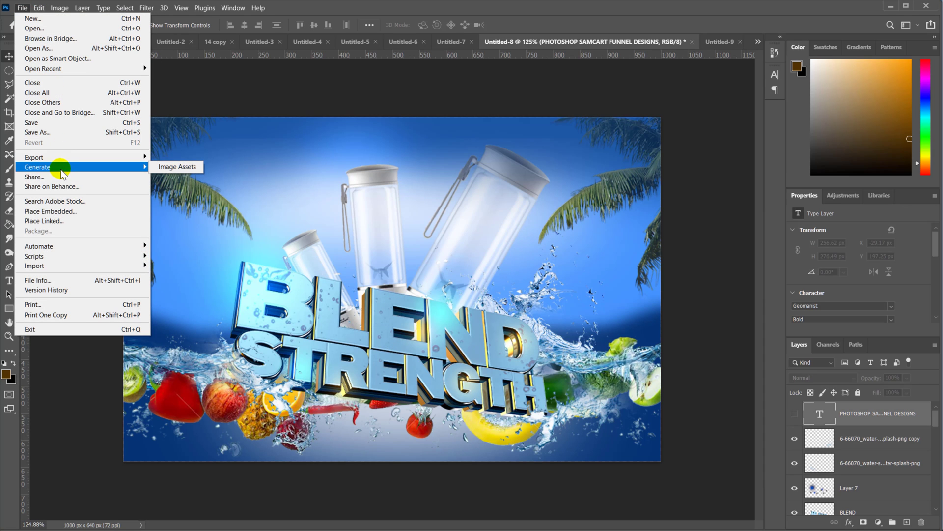
click(72, 212)
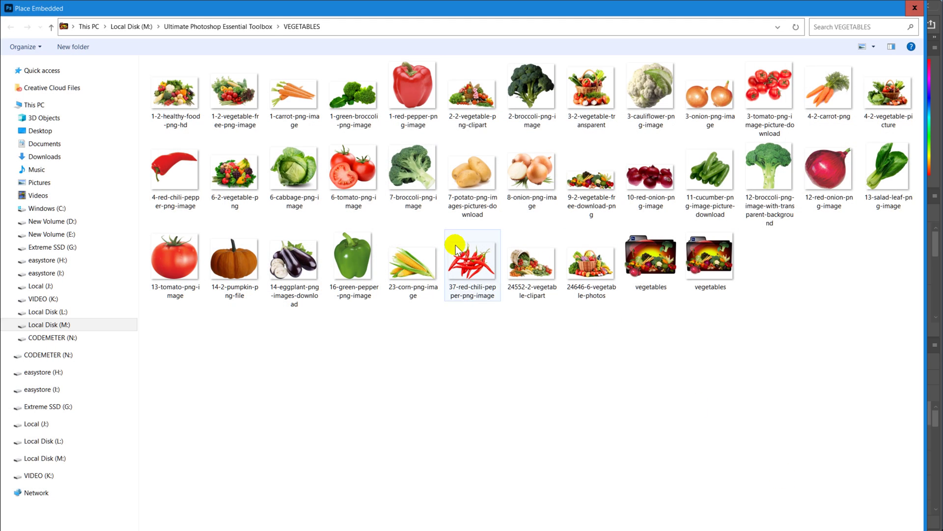
click(236, 27)
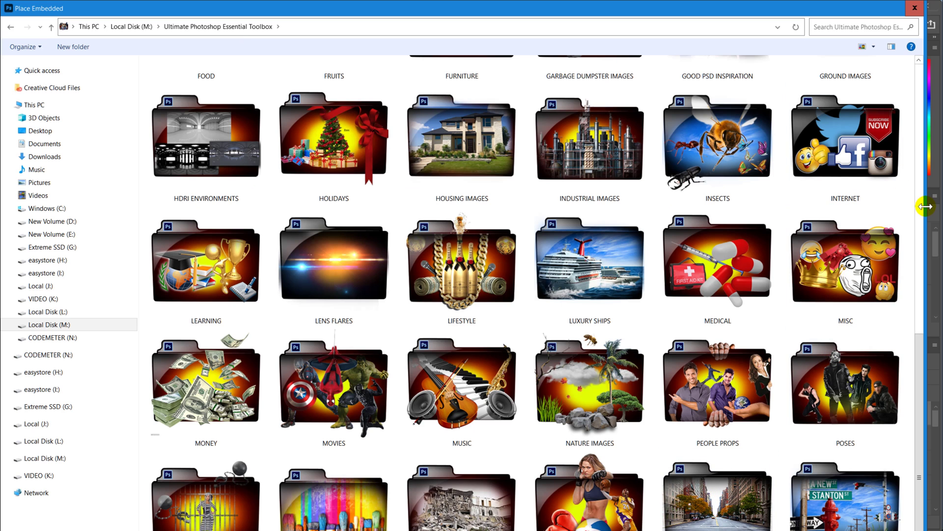
scroll(920, 353, down, 2)
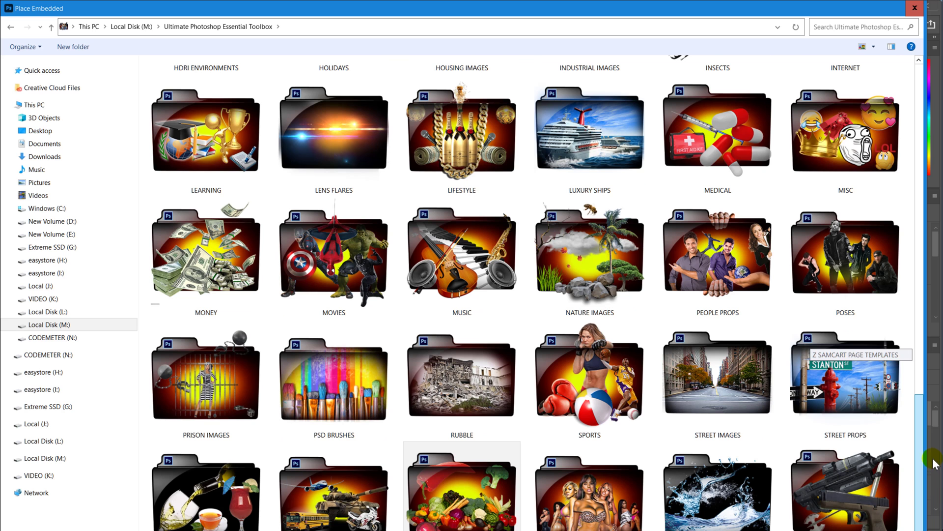
scroll(927, 314, up, 5)
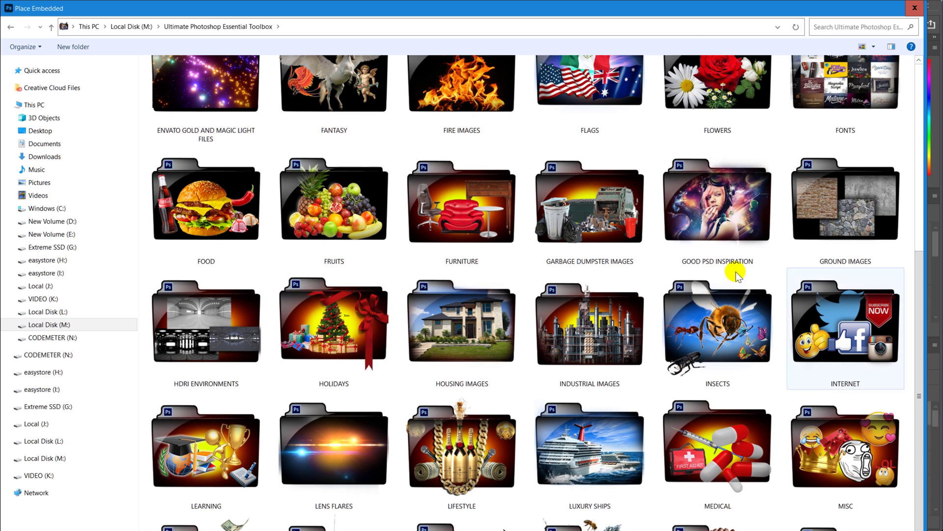
double_click(358, 190)
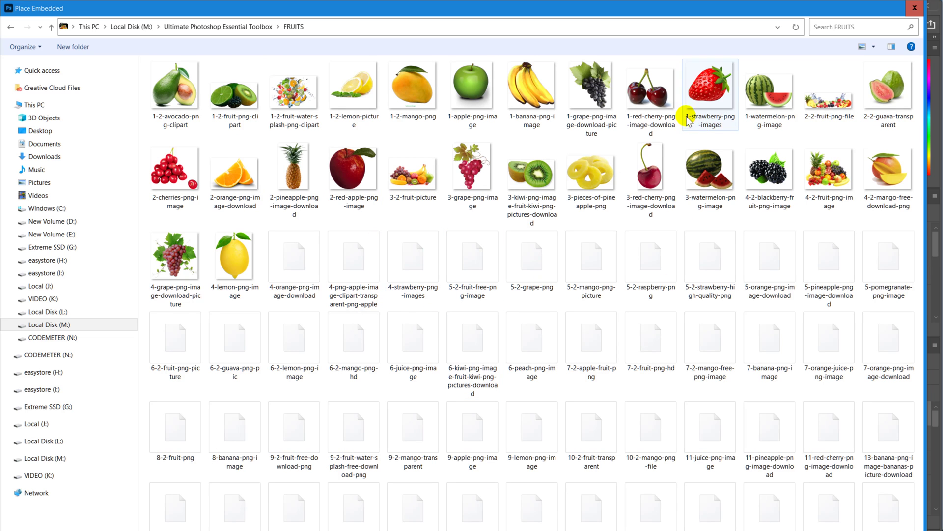
double_click(704, 82)
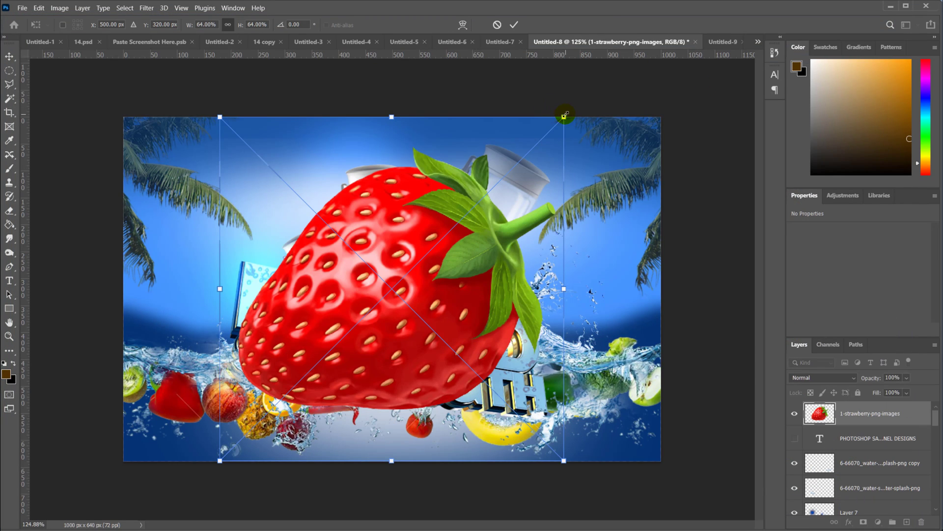
drag(564, 116, 232, 355)
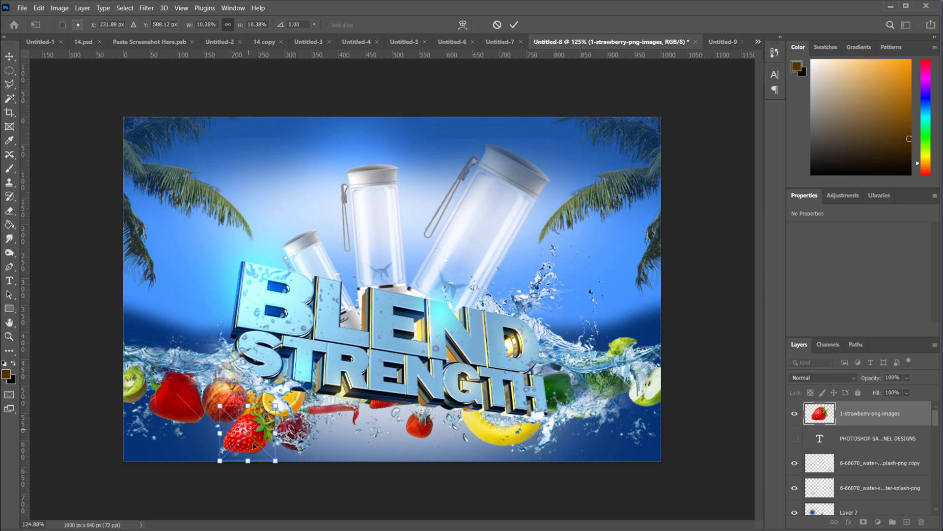
drag(251, 448, 571, 434)
key(Return)
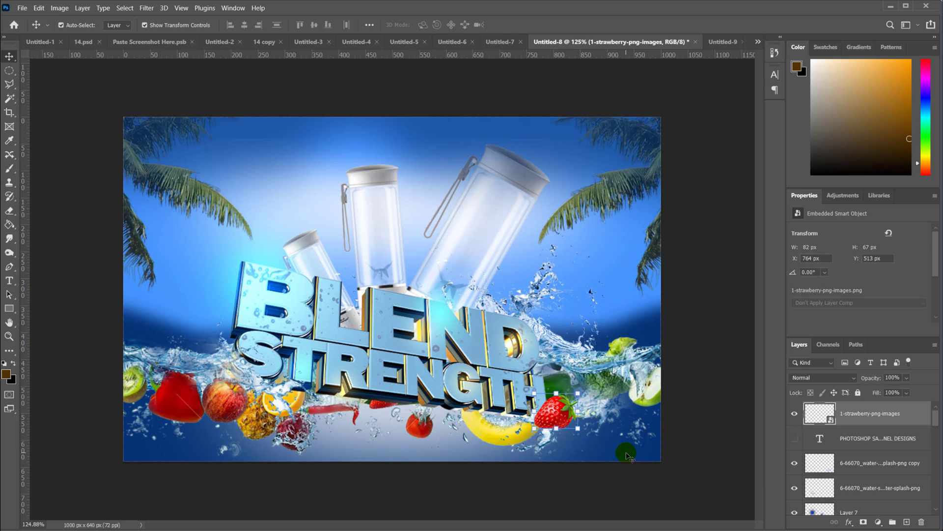
Place 3-red-cherry-png-image-download from the FRUITS folder at 21.95% scale above the upper-left corner of the B of BLEND.
click(22, 9)
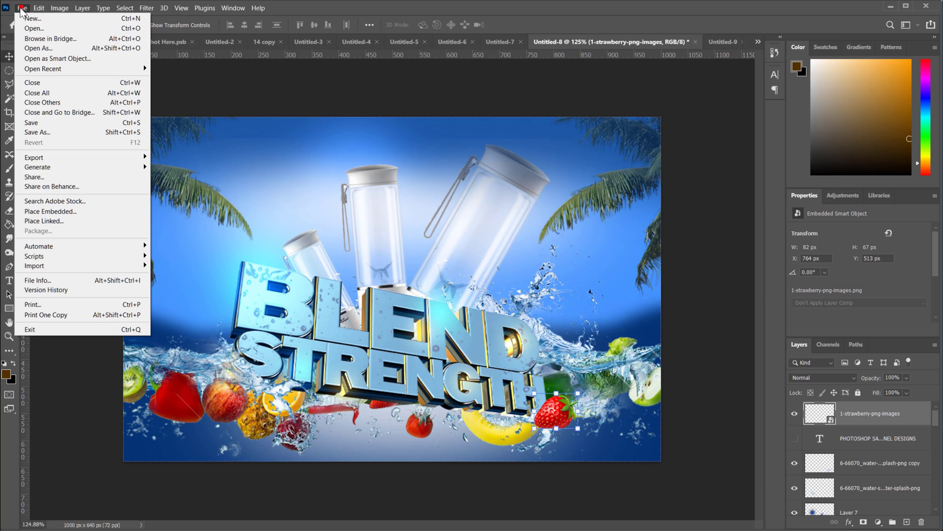
click(71, 213)
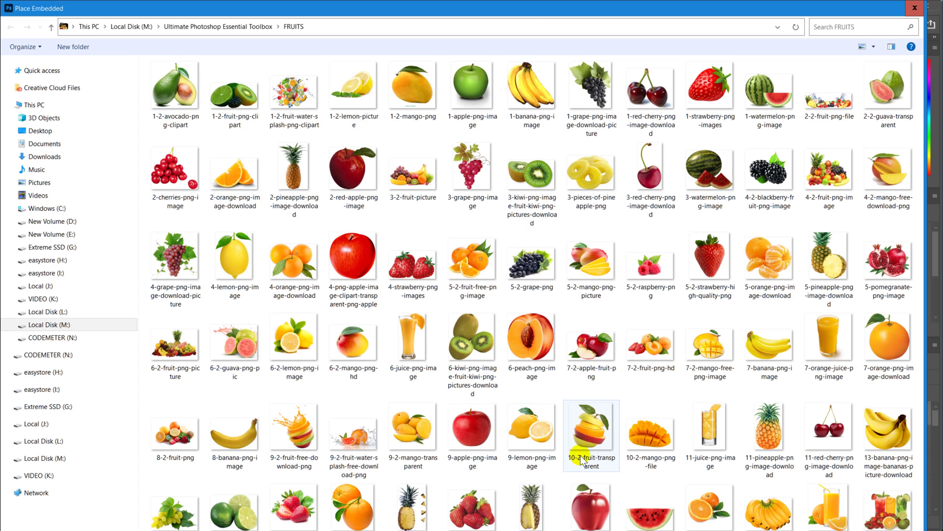
click(652, 166)
double_click(651, 166)
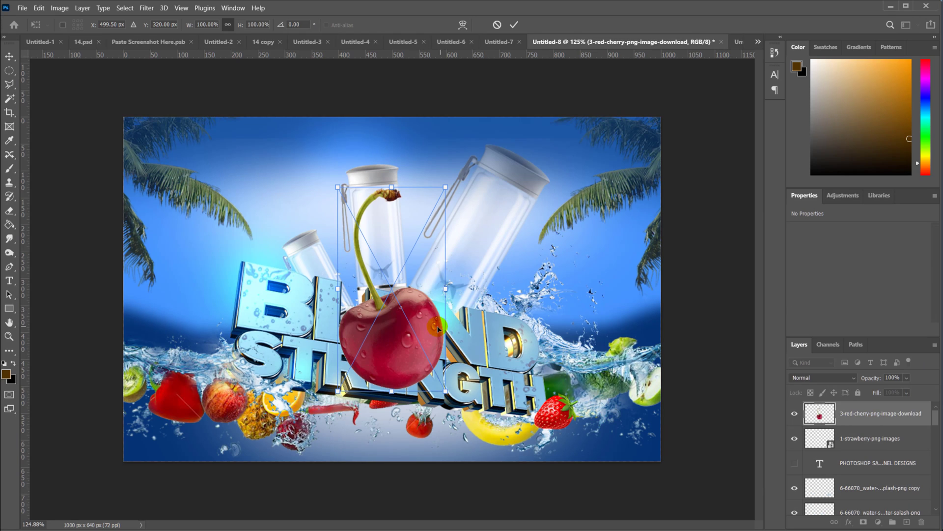
drag(444, 185, 349, 338)
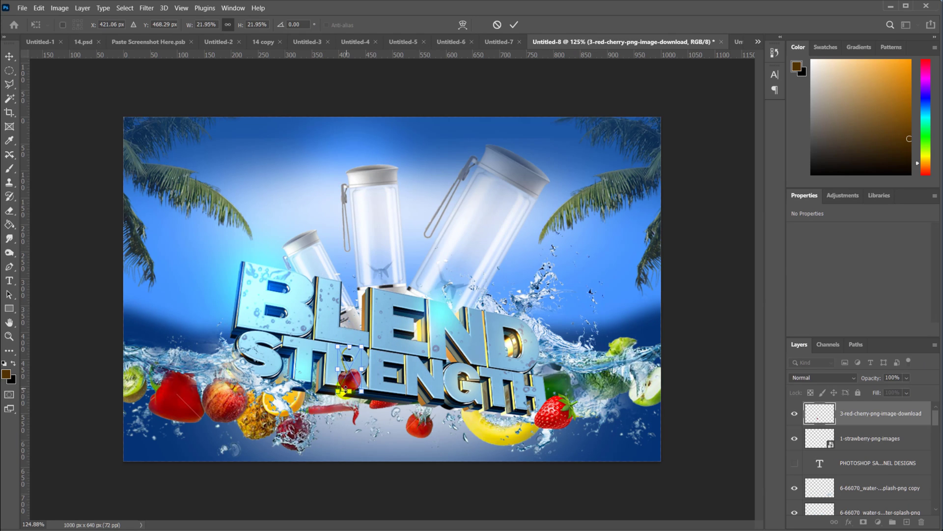
drag(351, 387, 240, 269)
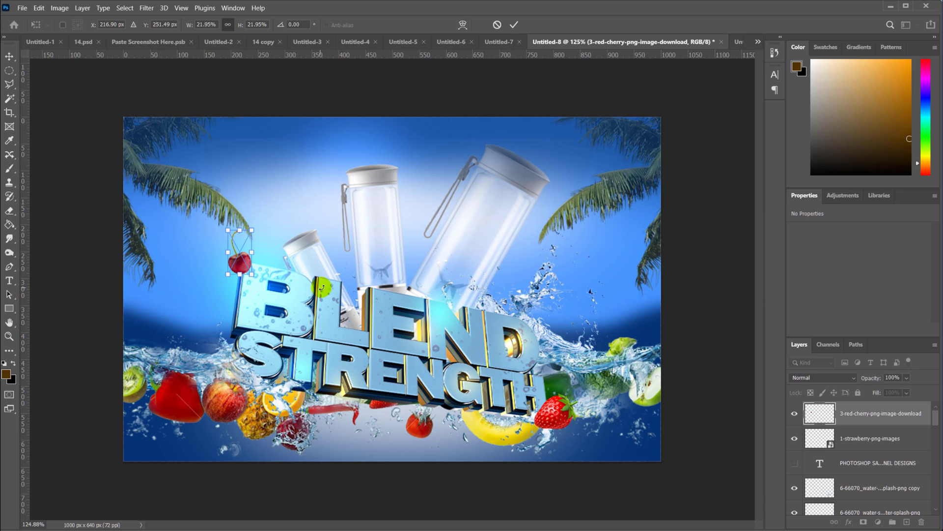
click(707, 257)
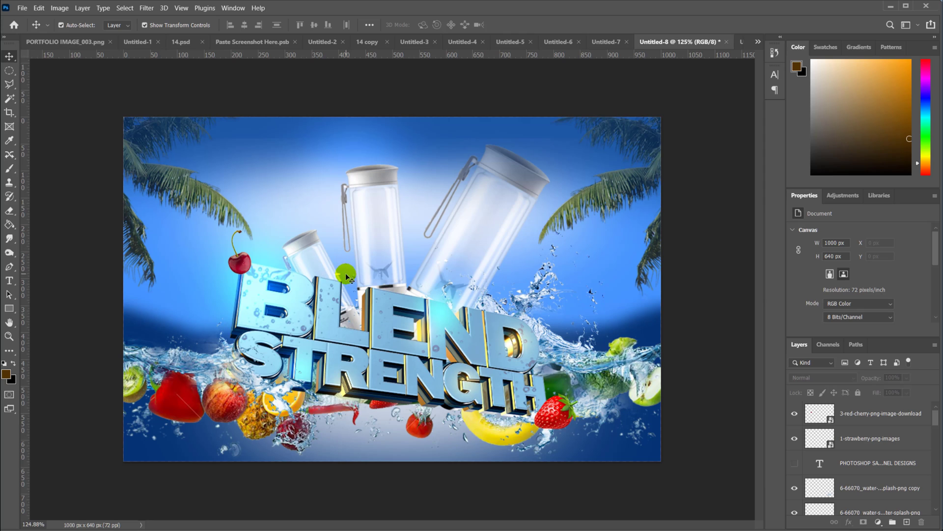
Place 2-pineapple-png-image-download from the FRUITS folder over the D of BLEND, scaled to 7.31% and rotated about 16°.
click(17, 7)
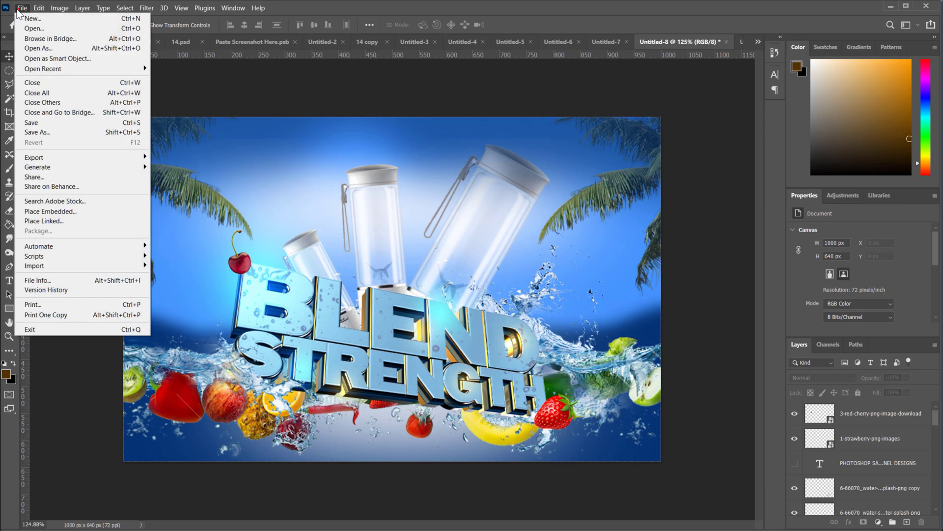
click(73, 212)
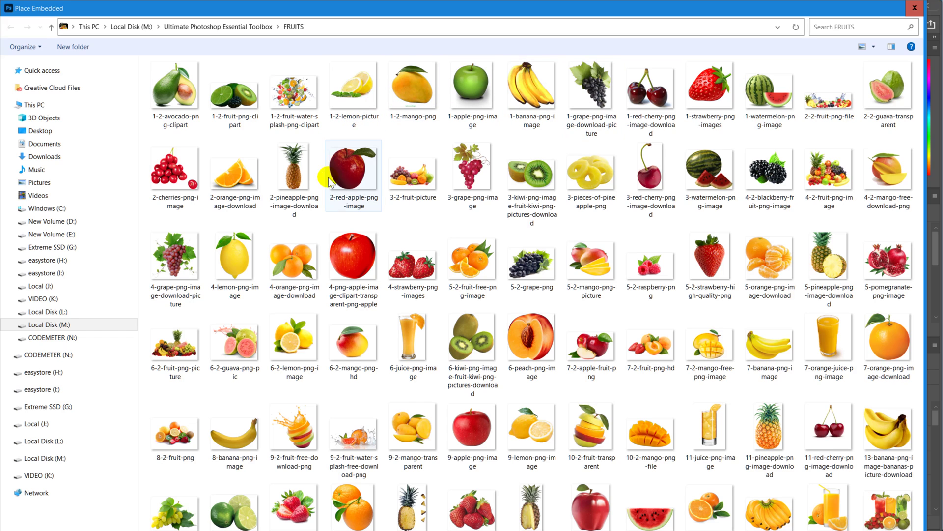
double_click(294, 167)
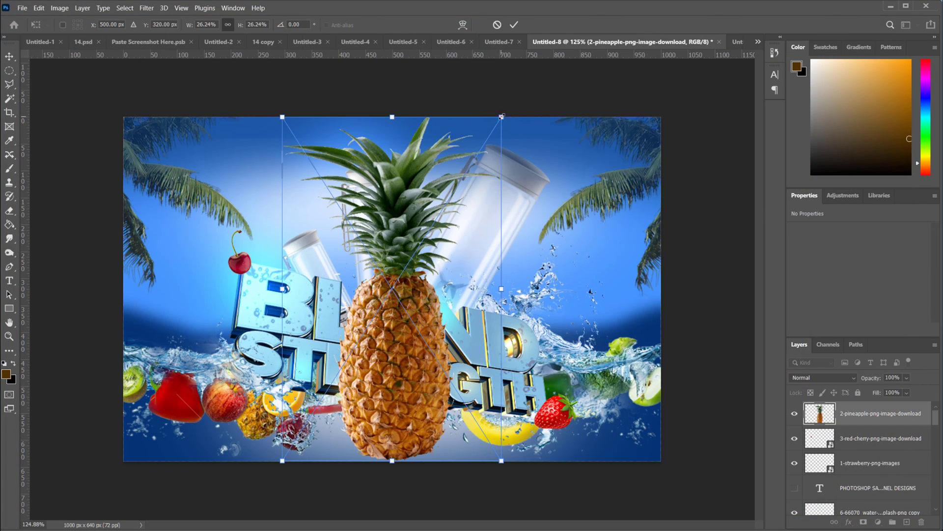
drag(501, 117, 307, 343)
drag(313, 390, 522, 267)
drag(575, 223, 608, 256)
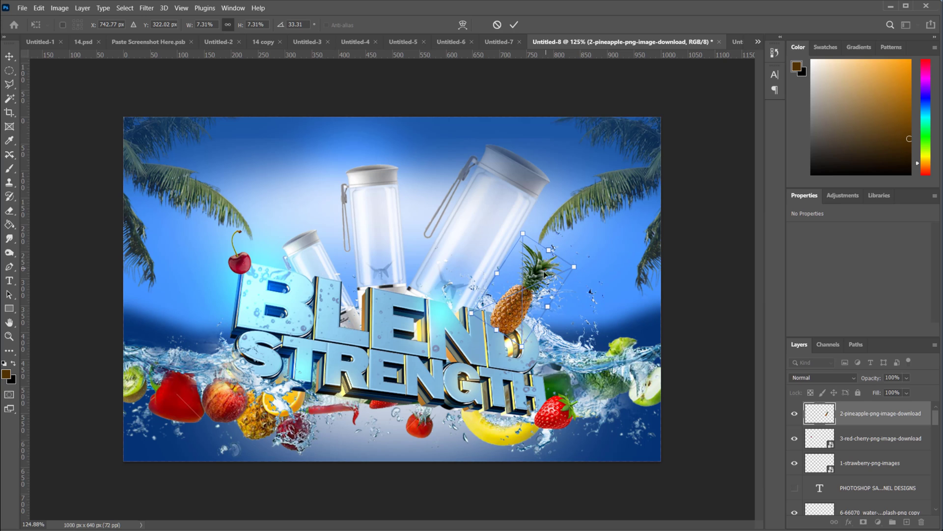
drag(544, 273, 534, 284)
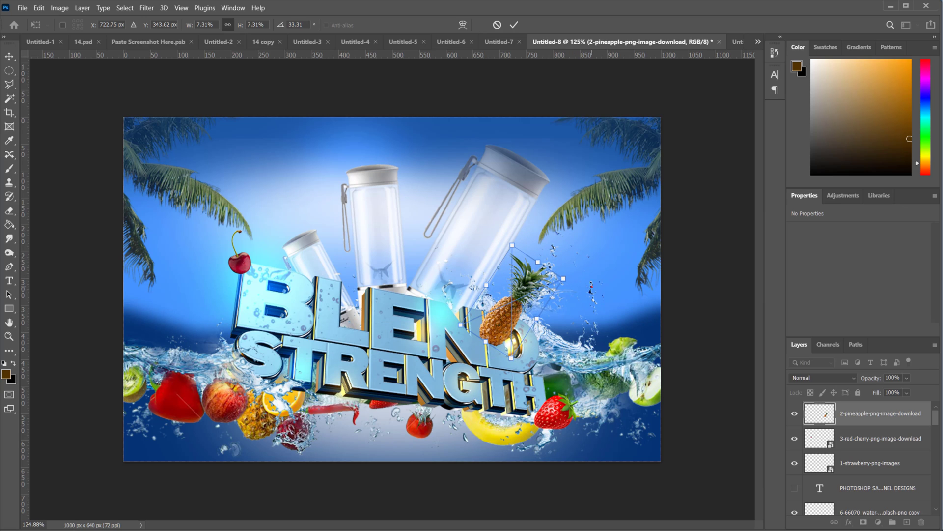
drag(591, 286, 596, 257)
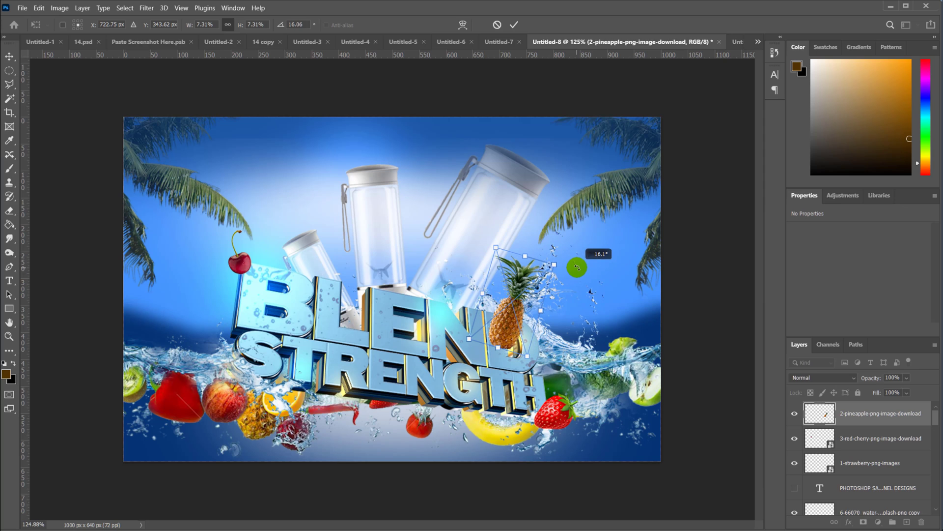
key(Return)
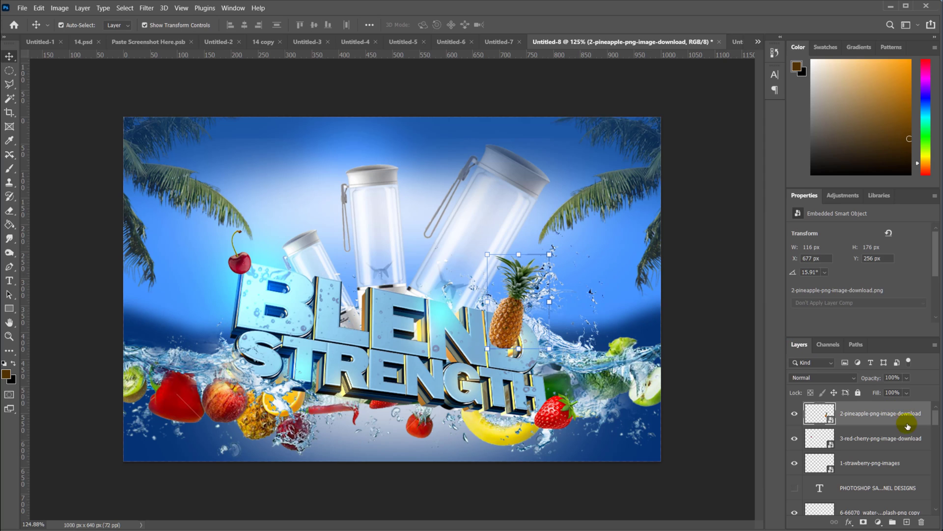
Add a layer mask of the pineapple's outline to its layer and move the layer directly below the BLEND layer.
drag(901, 421, 865, 519)
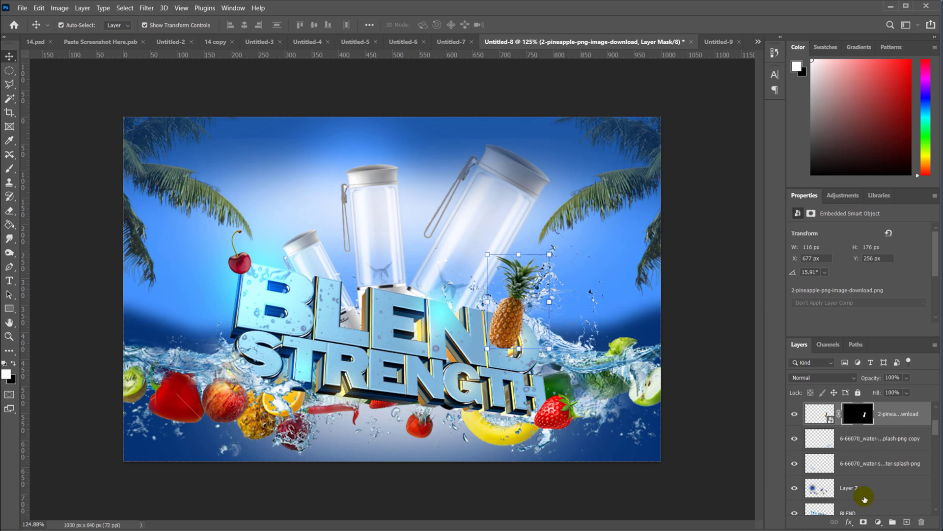
click(793, 414)
click(793, 414)
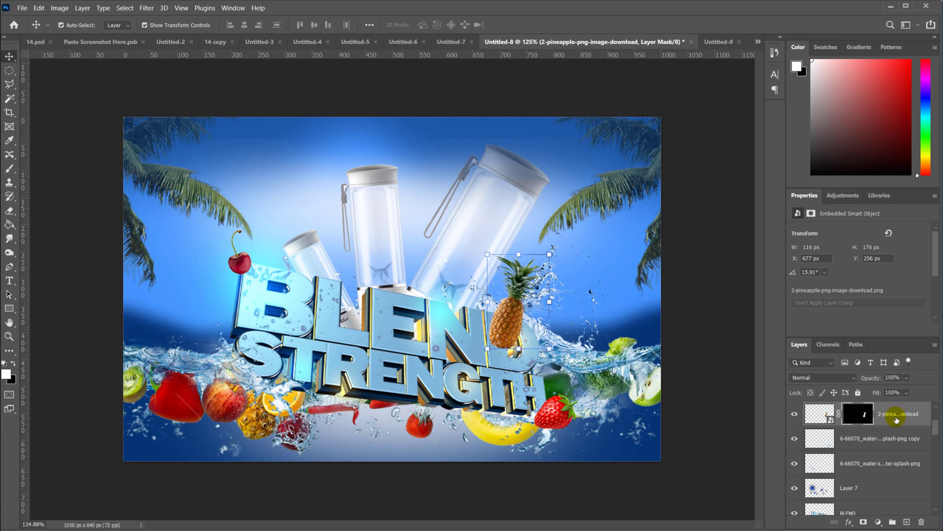
drag(897, 416, 887, 499)
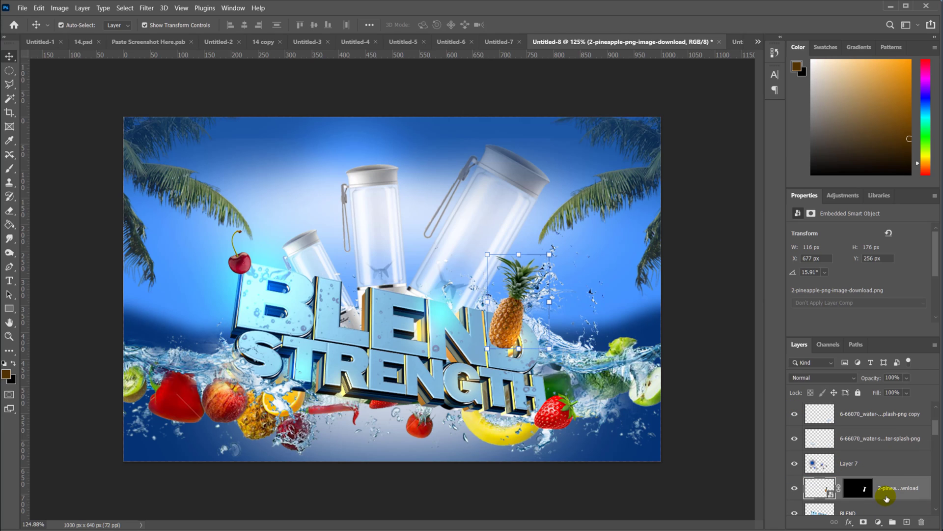
scroll(888, 462, down, 1)
drag(895, 466, 891, 501)
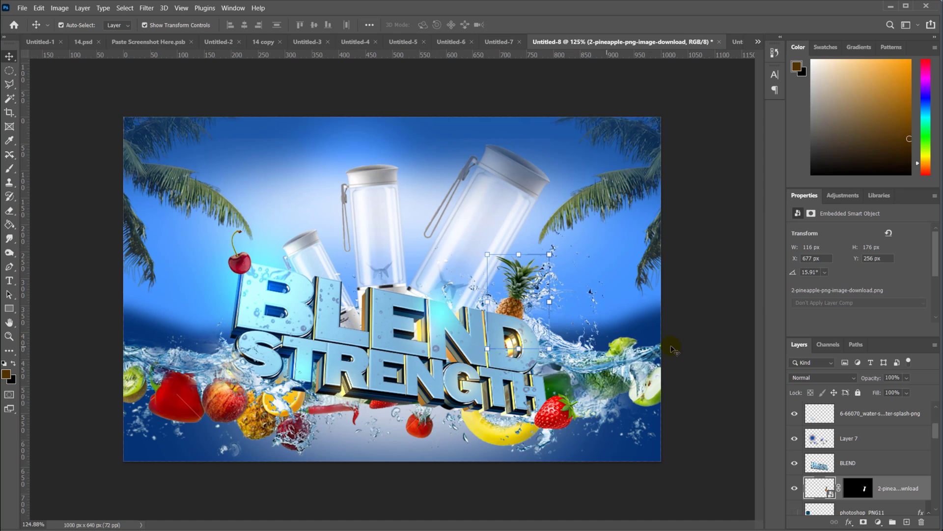
scroll(711, 346, up, 1)
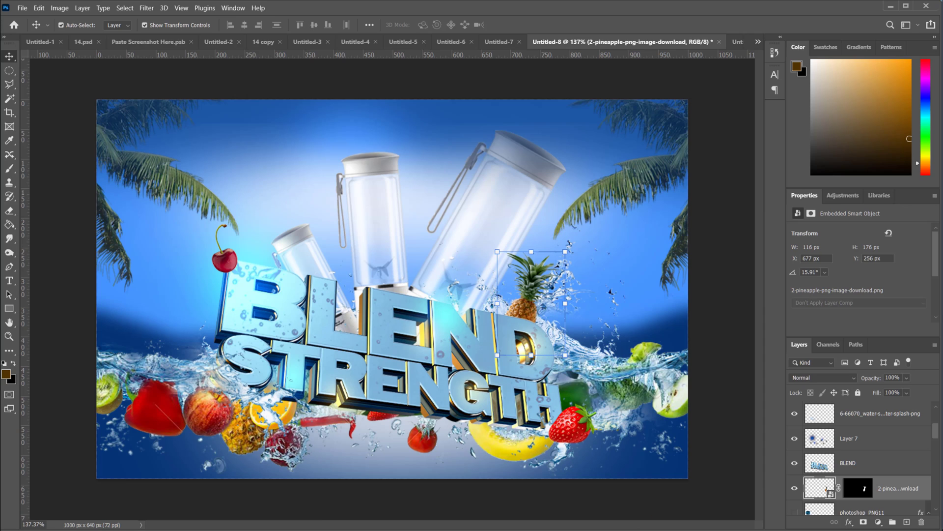
click(712, 338)
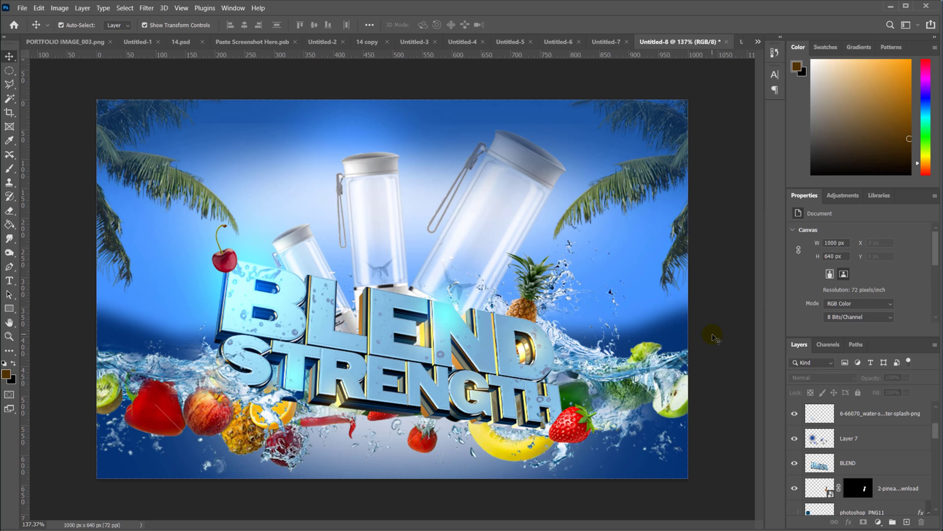